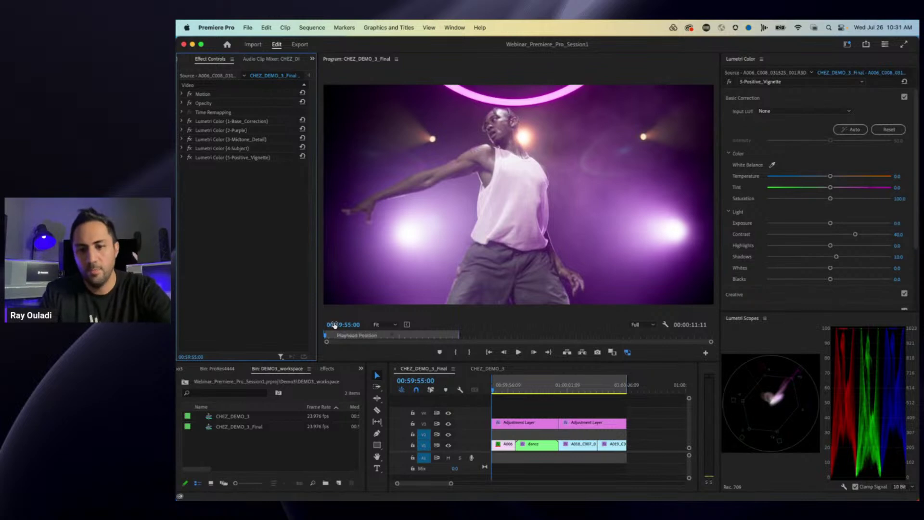
Play the graded CHEZ_DEMO_3_Final sequence from its start and pause during the first dancer shot at 00:59:56:13.
{"action": "key", "text": "space"}
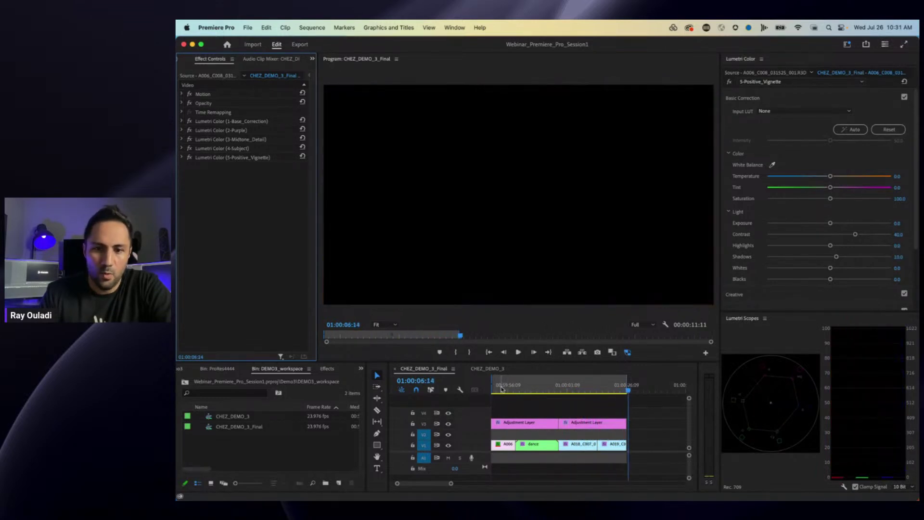
{"action": "left_click", "coordinate": [493, 388]}
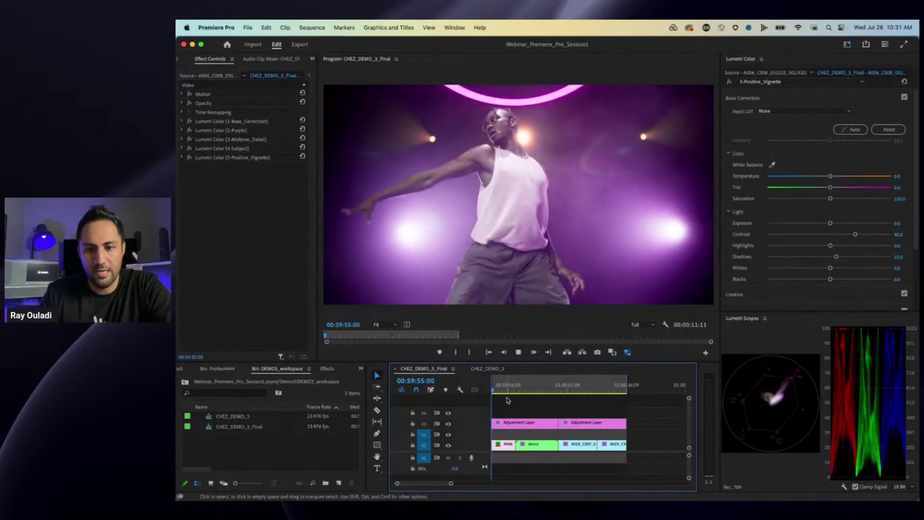
{"action": "key", "text": "space"}
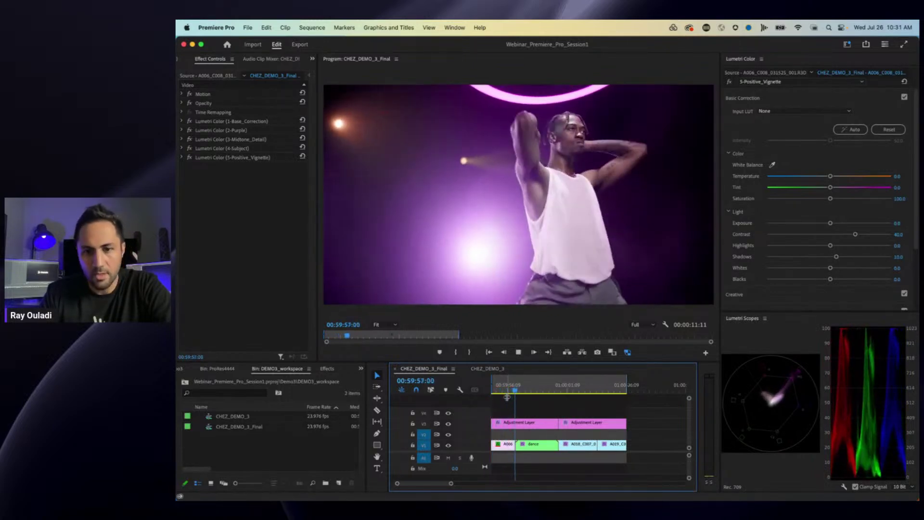
{"action": "left_click", "coordinate": [511, 389]}
{"action": "left_click_drag", "start_coordinate": [512, 389], "coordinate": [498, 388]}
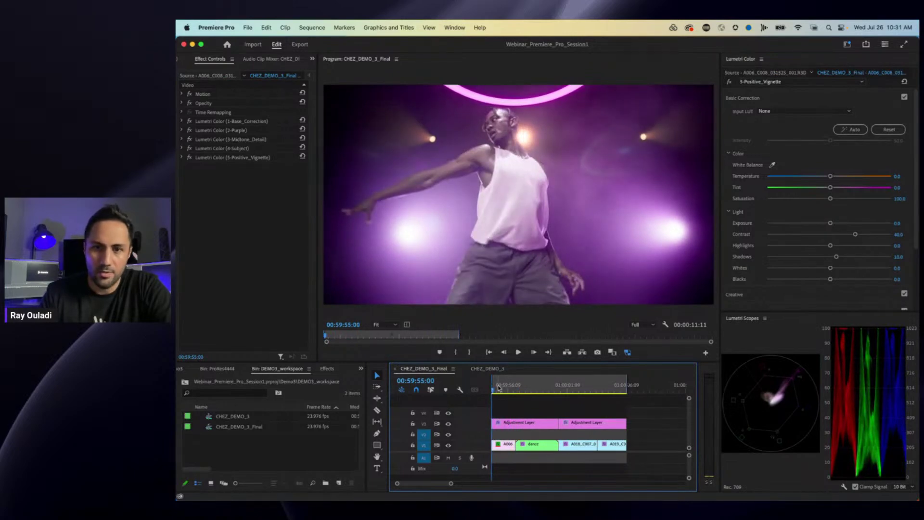
{"action": "key", "text": "space"}
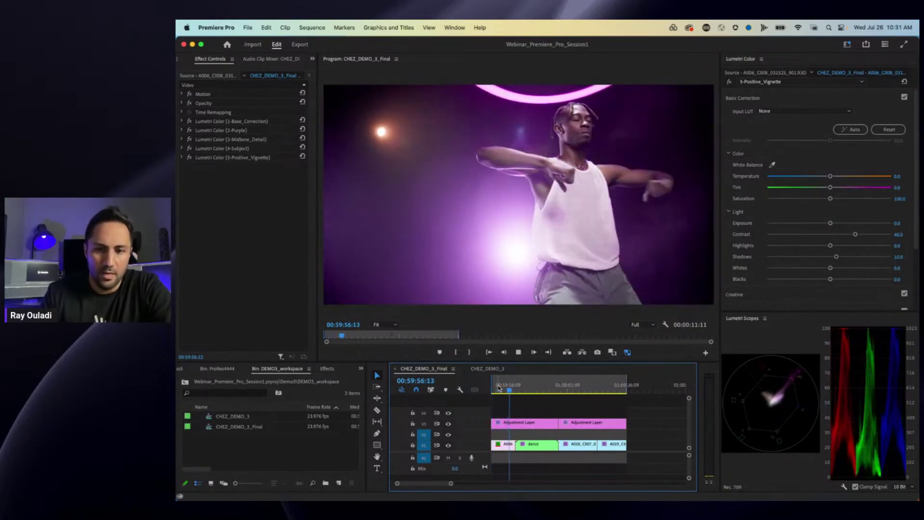
{"action": "key", "text": "space"}
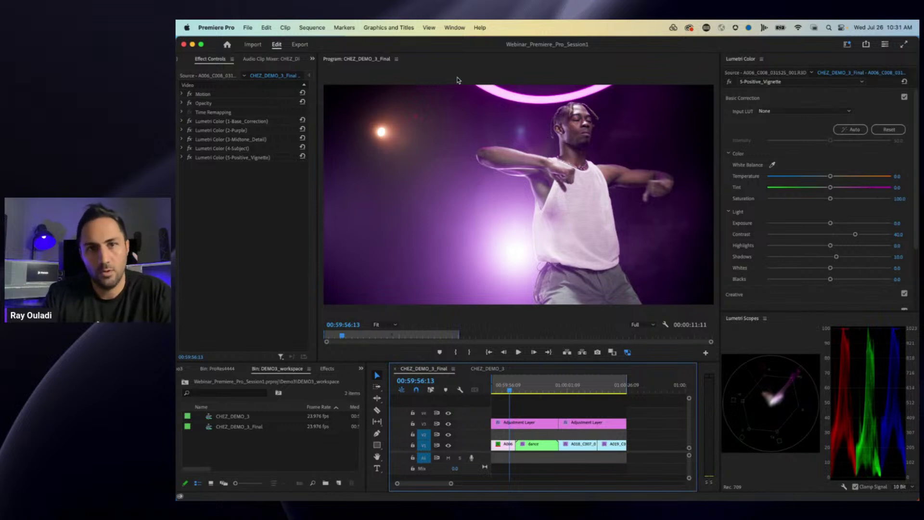
Switch to the Color workspace and collapse the Basic Correction section of Lumetri Color.
{"action": "left_click", "coordinate": [455, 28]}
{"action": "mouse_move", "coordinate": [464, 45]}
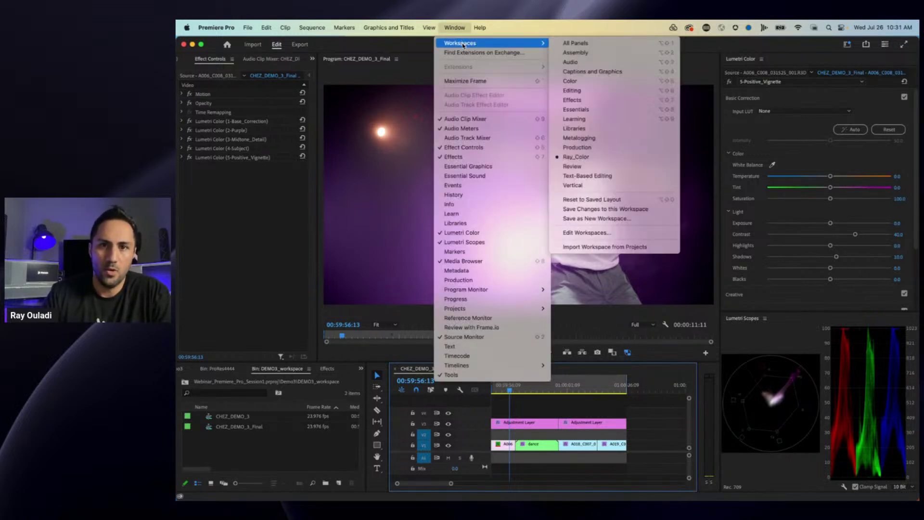
{"action": "left_click", "coordinate": [614, 83]}
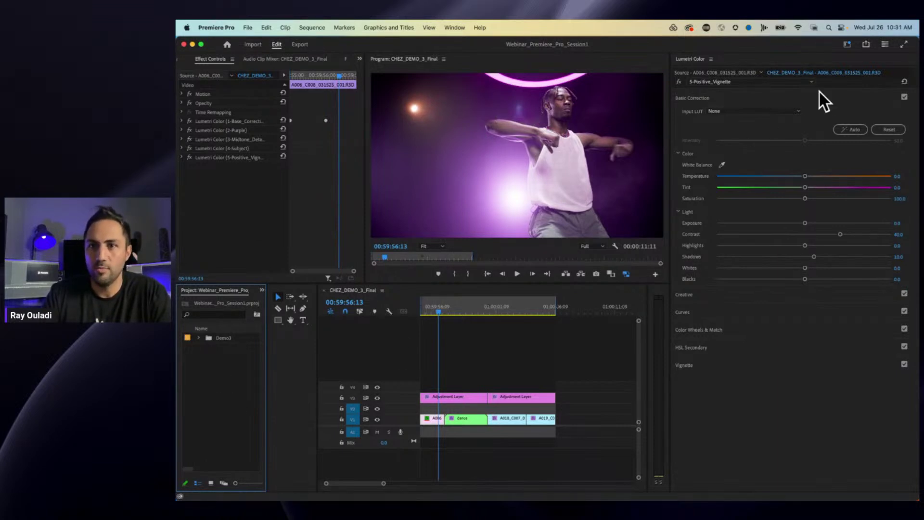
{"action": "left_click", "coordinate": [785, 98]}
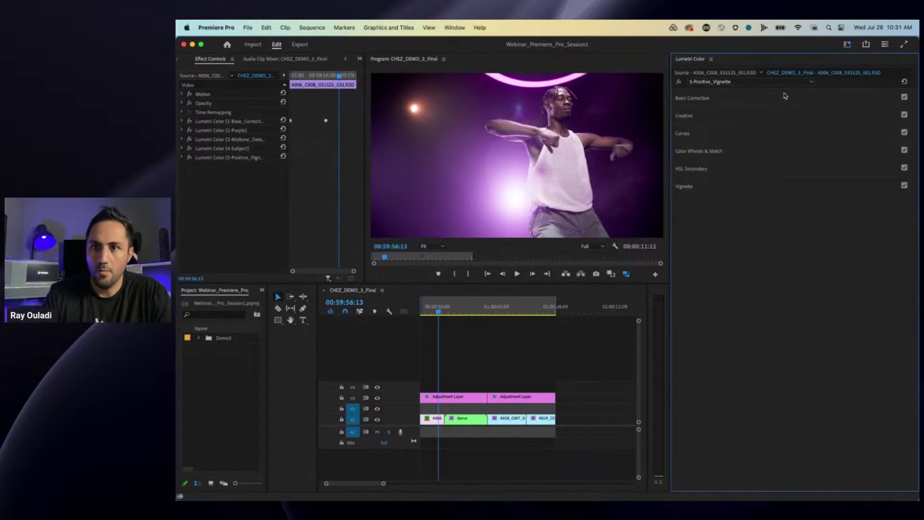
Return to the custom Ray_Color workspace.
{"action": "left_click", "coordinate": [453, 28]}
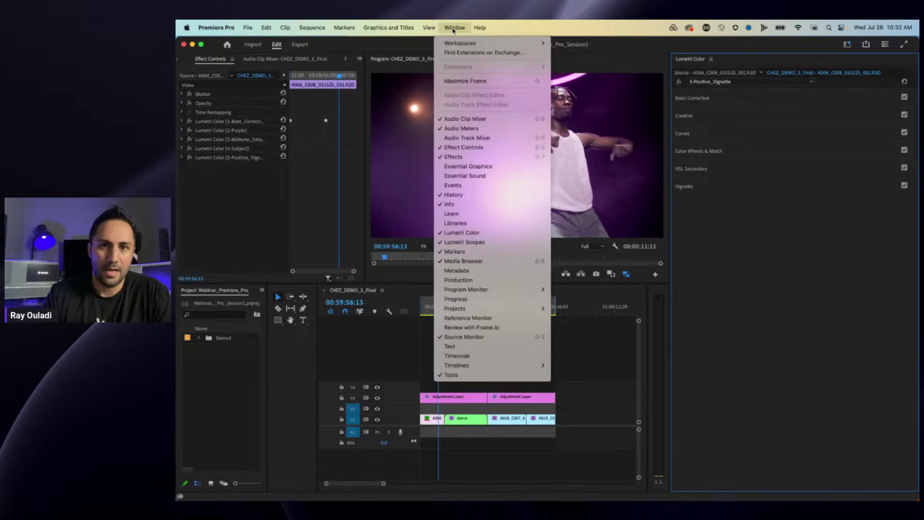
{"action": "mouse_move", "coordinate": [510, 44]}
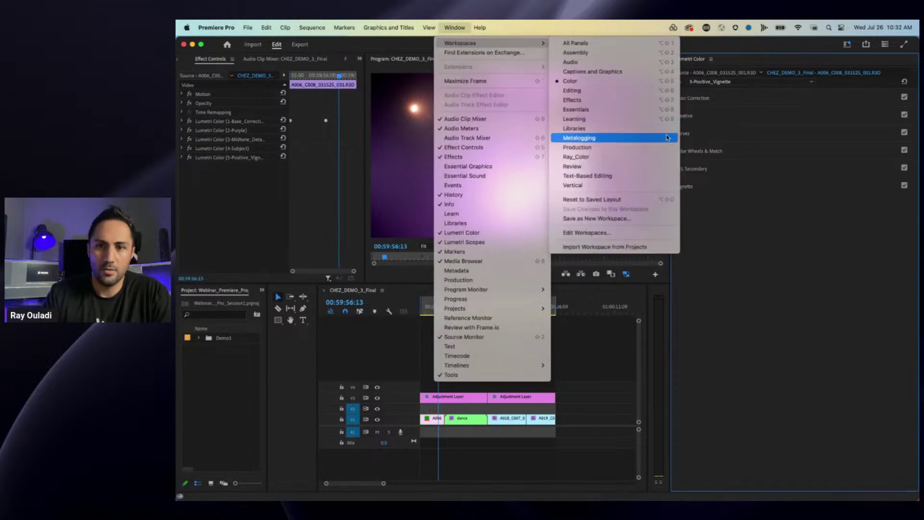
{"action": "left_click", "coordinate": [619, 157]}
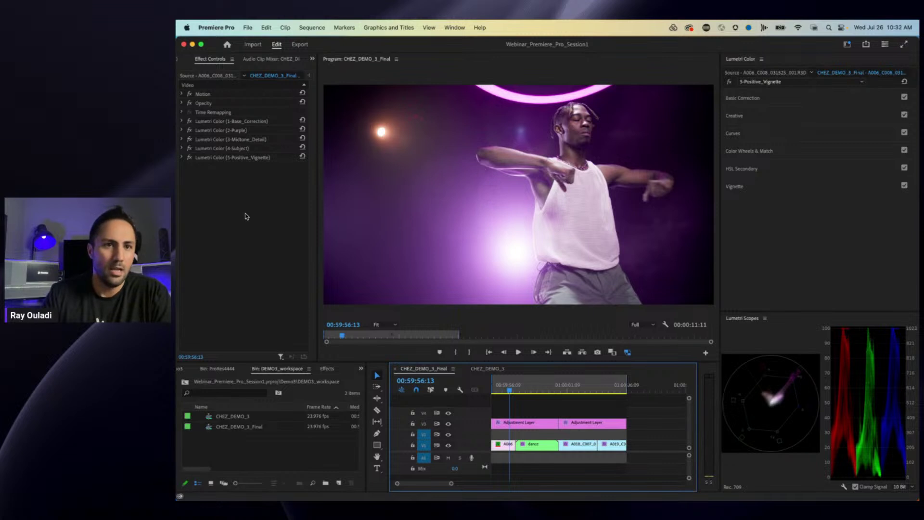
Review the workspace layout by activating Effect Controls, the Program monitor, Lumetri Color and Lumetri Scopes in turn.
{"action": "left_click", "coordinate": [216, 220]}
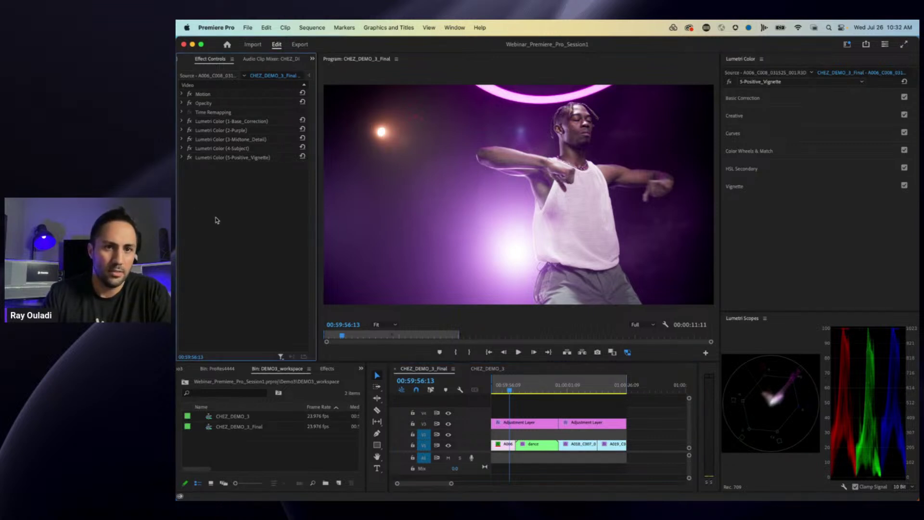
{"action": "left_click", "coordinate": [485, 179]}
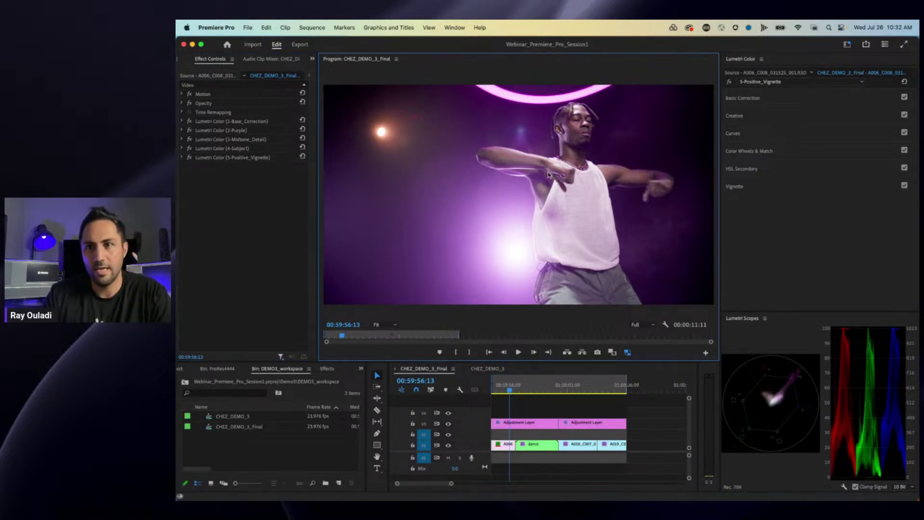
{"action": "left_click", "coordinate": [829, 246]}
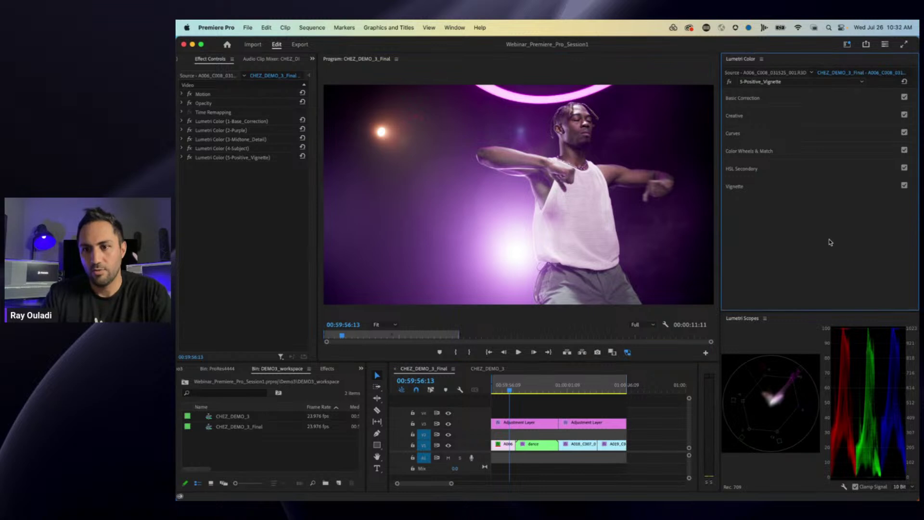
{"action": "left_click", "coordinate": [776, 332]}
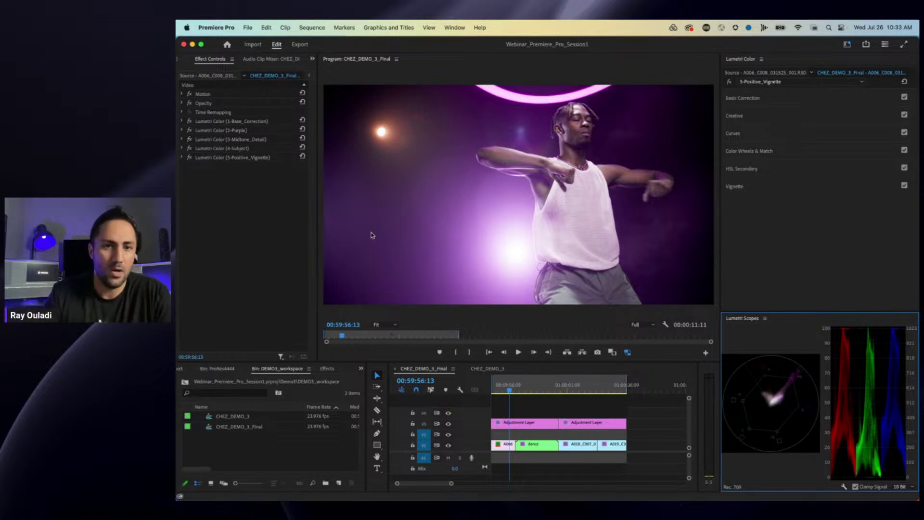
{"action": "left_click", "coordinate": [360, 218]}
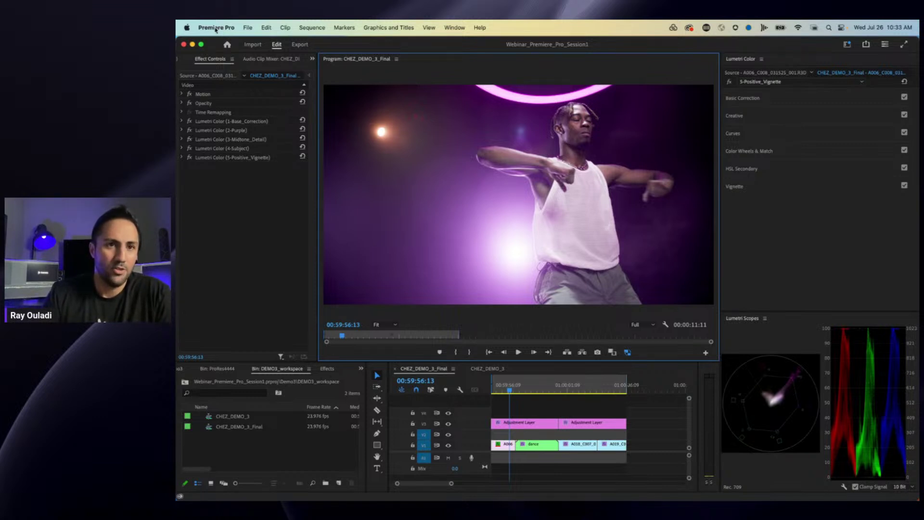
Check the Display Color Management option in the General preferences and close them without saving changes.
{"action": "left_click", "coordinate": [216, 29]}
{"action": "mouse_move", "coordinate": [220, 59]}
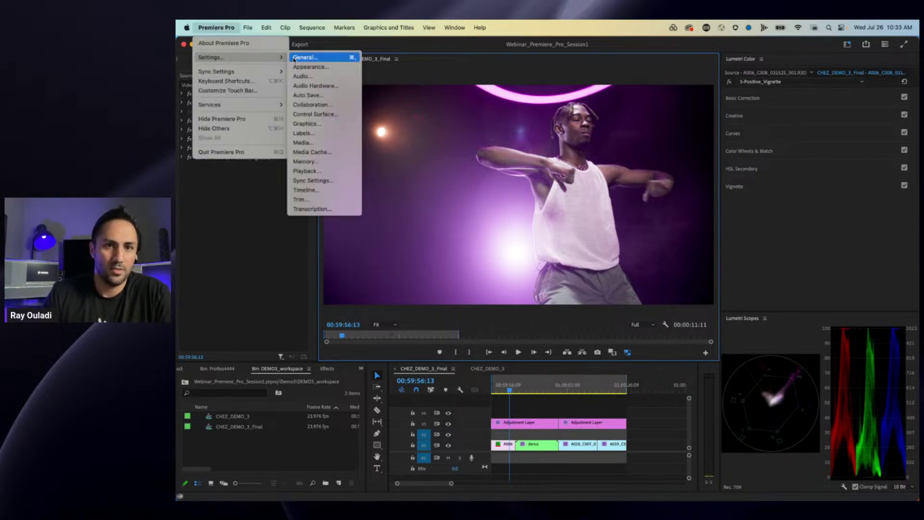
{"action": "left_click", "coordinate": [327, 59]}
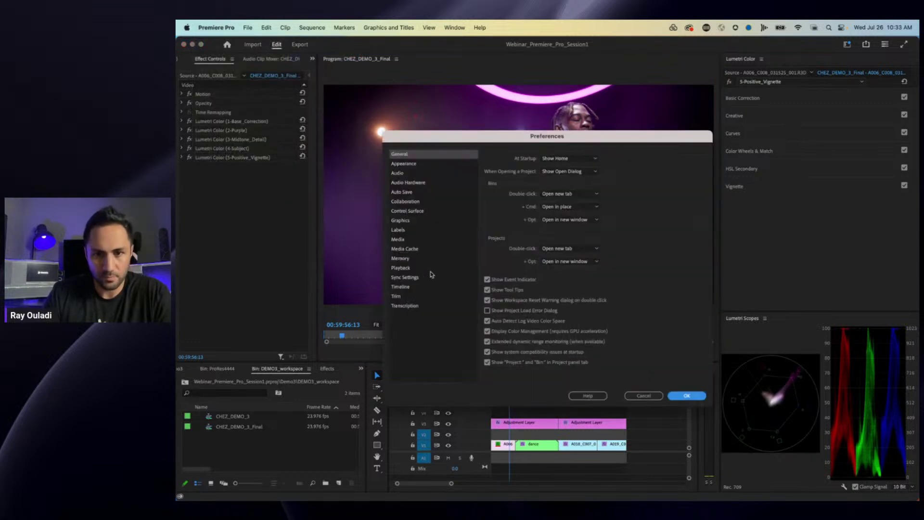
{"action": "left_click", "coordinate": [514, 332]}
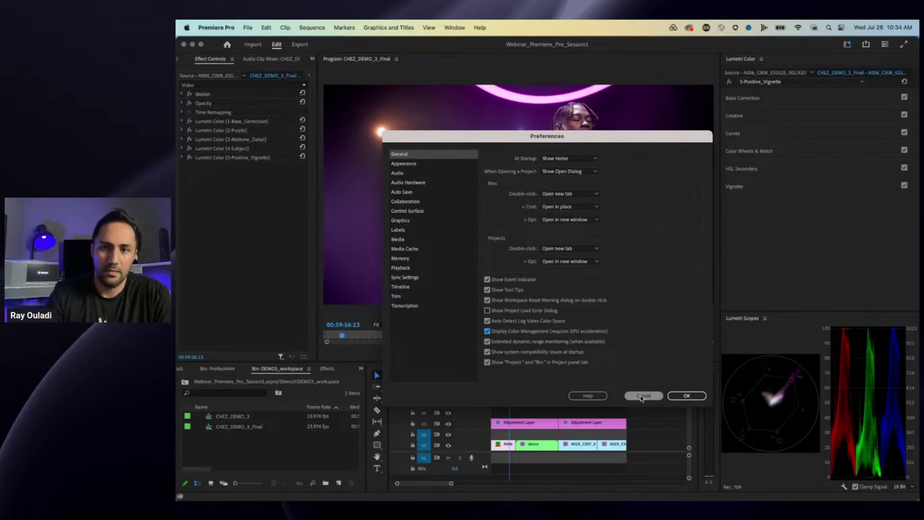
{"action": "left_click", "coordinate": [642, 396]}
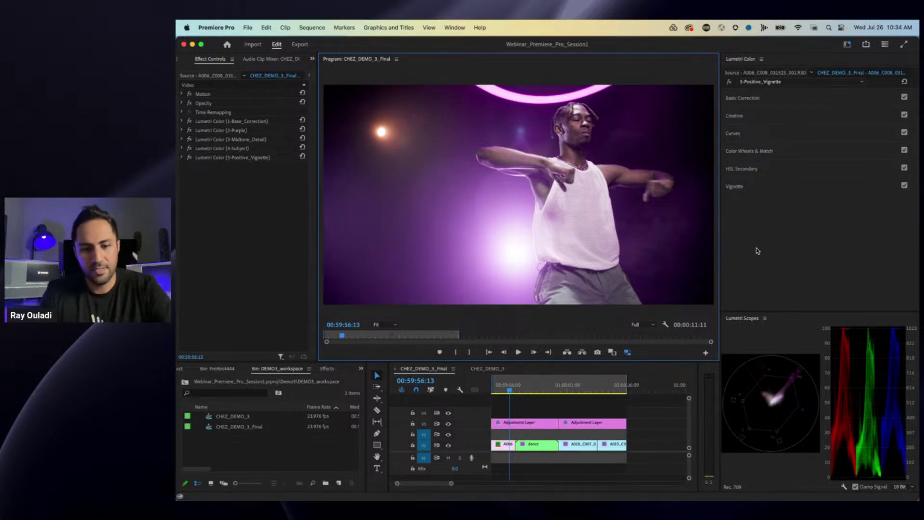
Inspect the Lumetri Color effects applied to the first adjustment layer and to the A006 clip below it.
{"action": "left_click", "coordinate": [518, 405]}
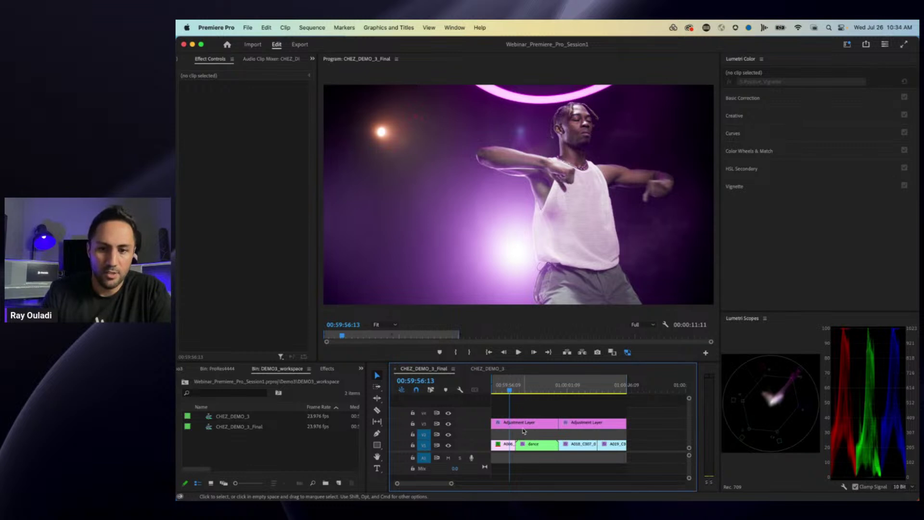
{"action": "left_click", "coordinate": [509, 423]}
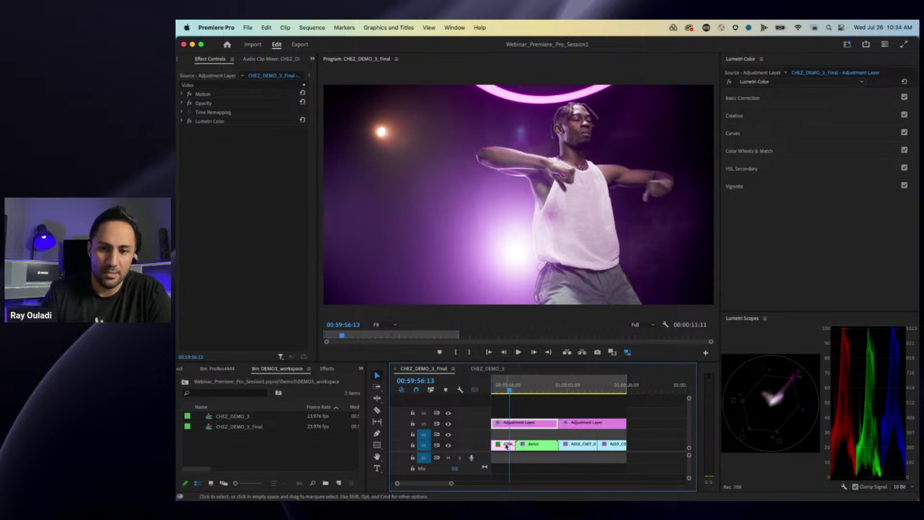
{"action": "left_click", "coordinate": [506, 446]}
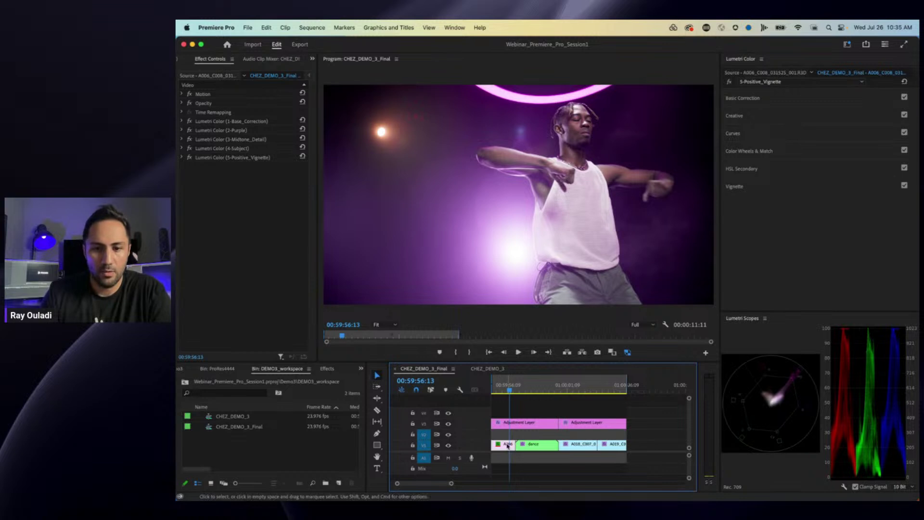
{"action": "left_click", "coordinate": [264, 210]}
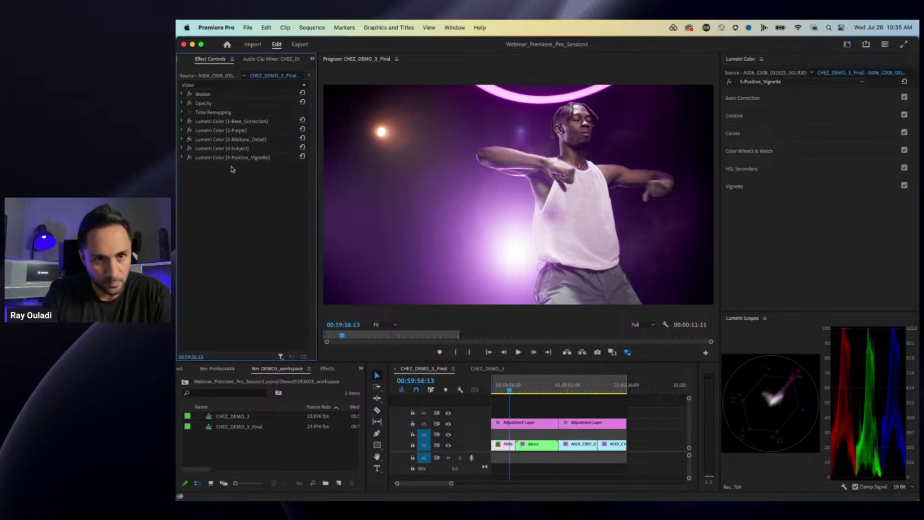
{"action": "left_click", "coordinate": [517, 426]}
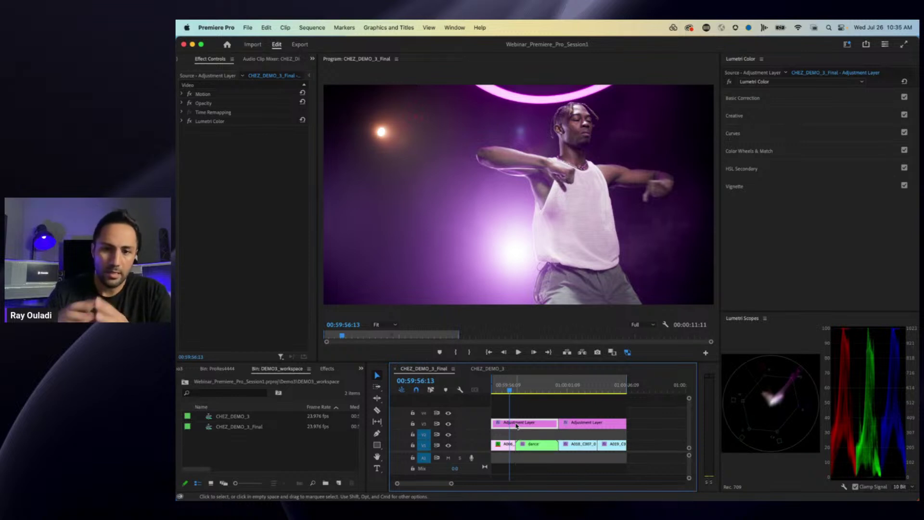
Open the ungraded CHEZ_DEMO_3 sequence and play its log footage from the beginning.
{"action": "left_click", "coordinate": [483, 369]}
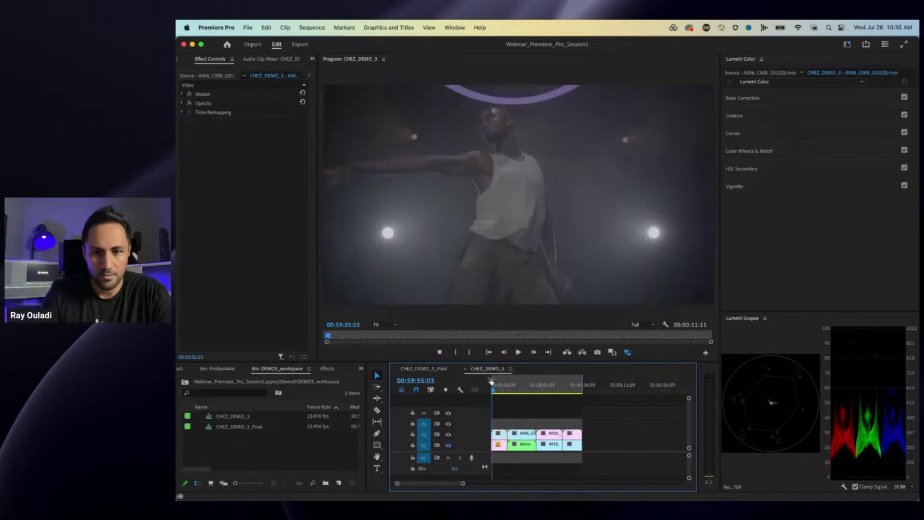
{"action": "left_click_drag", "start_coordinate": [495, 383], "coordinate": [489, 388]}
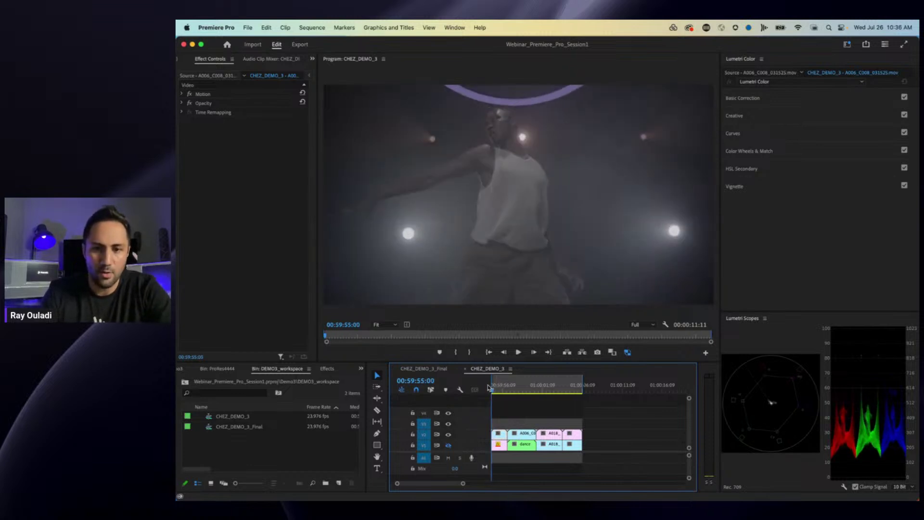
{"action": "key", "text": "space"}
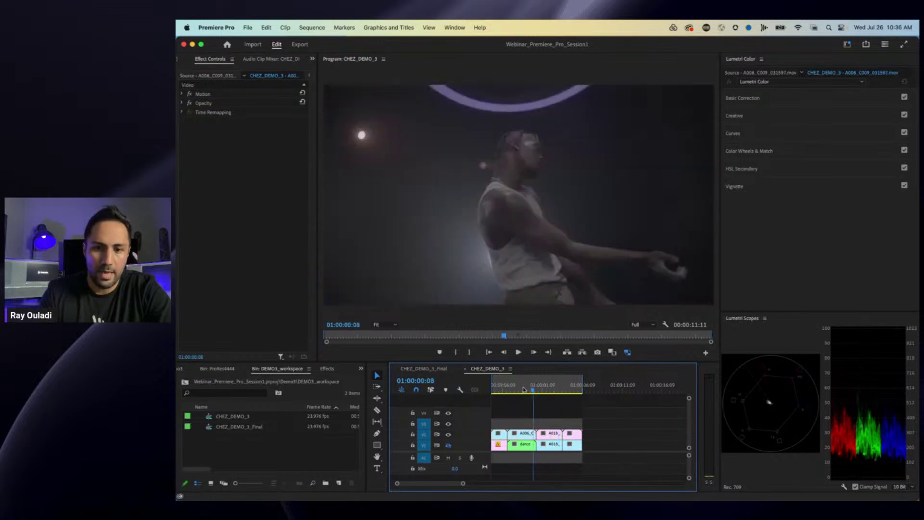
{"action": "key", "text": "space"}
Create an adjustment layer in the DEMO3_workspace bin at 1920 × 1080, 23.976 fps, with square pixels.
{"action": "left_click", "coordinate": [308, 443]}
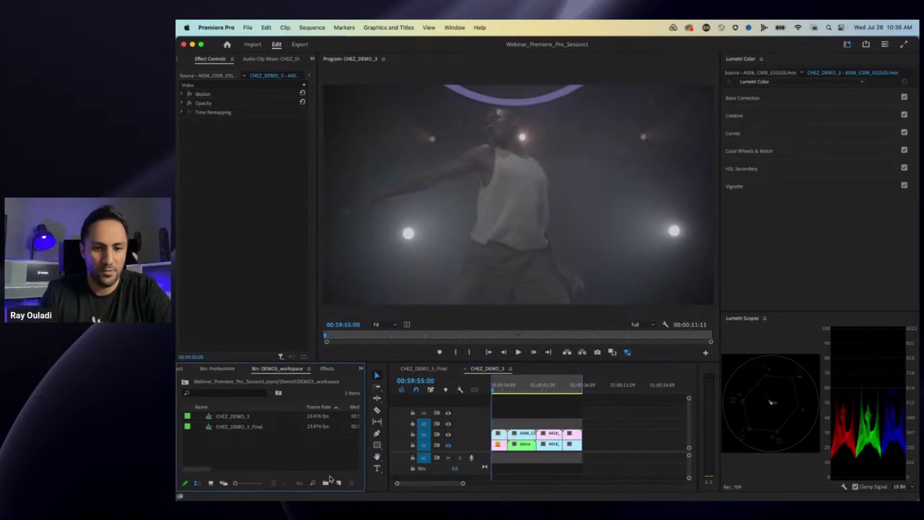
{"action": "left_click", "coordinate": [340, 484]}
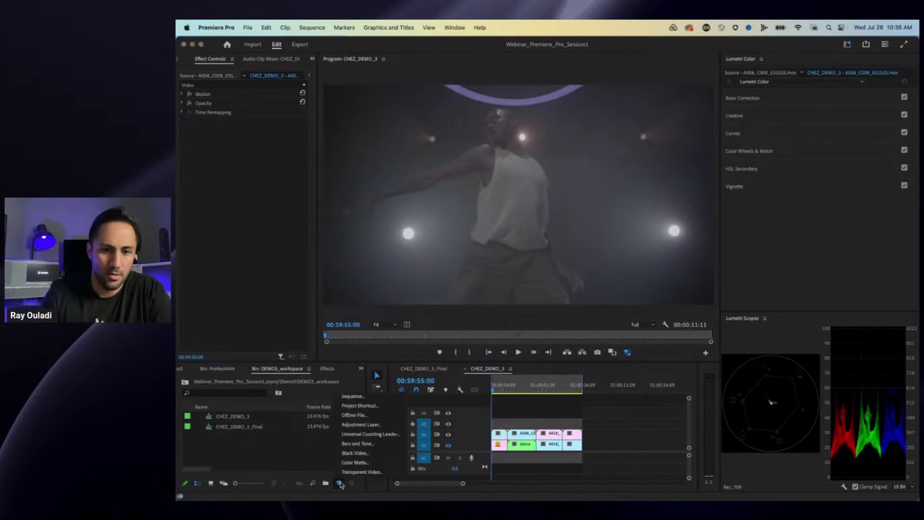
{"action": "left_click", "coordinate": [361, 425]}
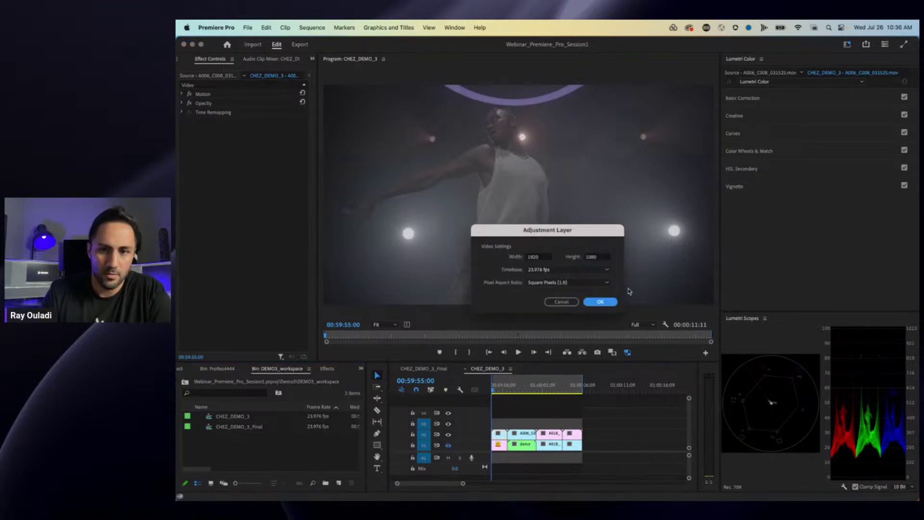
{"action": "left_click", "coordinate": [603, 302]}
Place the adjustment layer on track V4 at the start of CHEZ_DEMO_3, return the playhead to the start and select the layer.
{"action": "left_click_drag", "start_coordinate": [223, 417], "coordinate": [536, 411]}
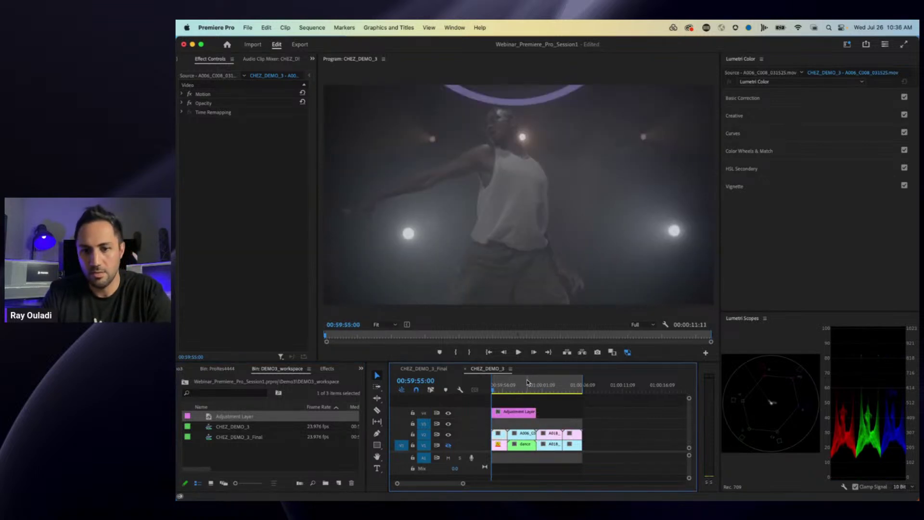
{"action": "left_click", "coordinate": [524, 385]}
{"action": "left_click", "coordinate": [492, 385]}
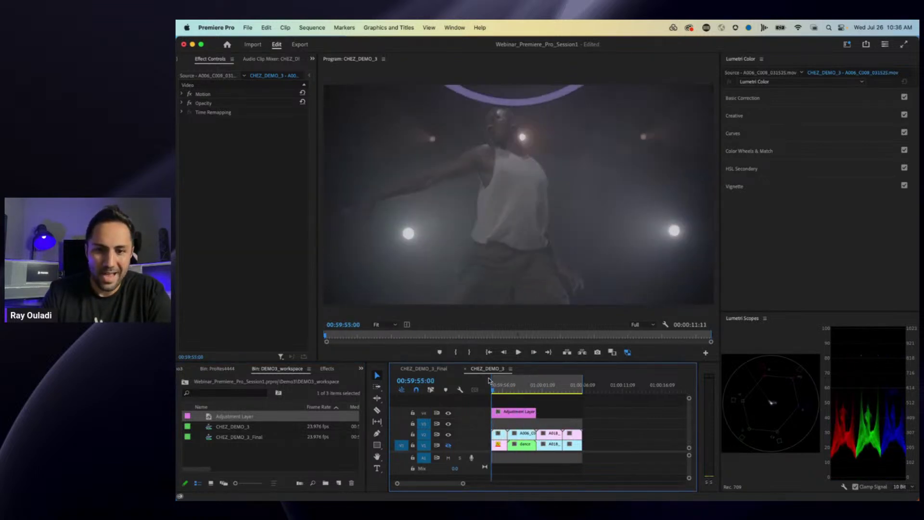
{"action": "left_click", "coordinate": [518, 412]}
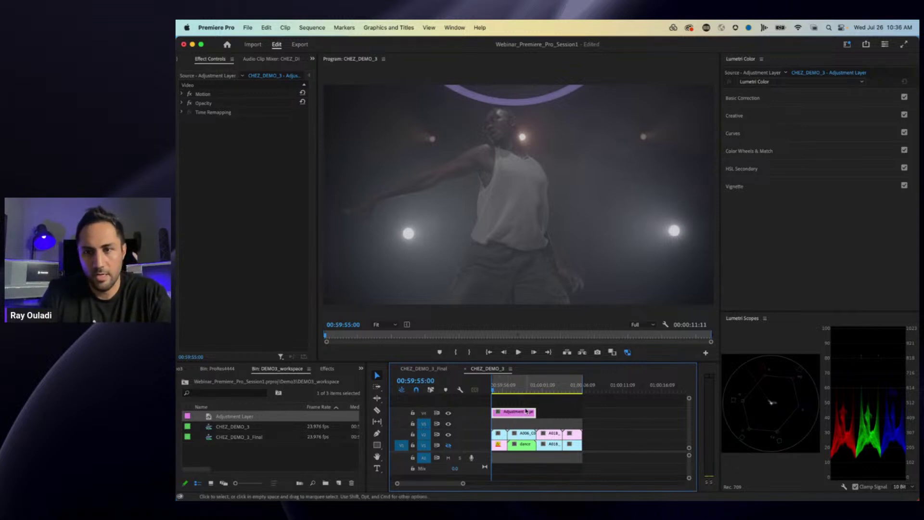
Examine the Input LUT option in Basic Correction and the Look option in Creative for the adjustment layer.
{"action": "left_click", "coordinate": [759, 244]}
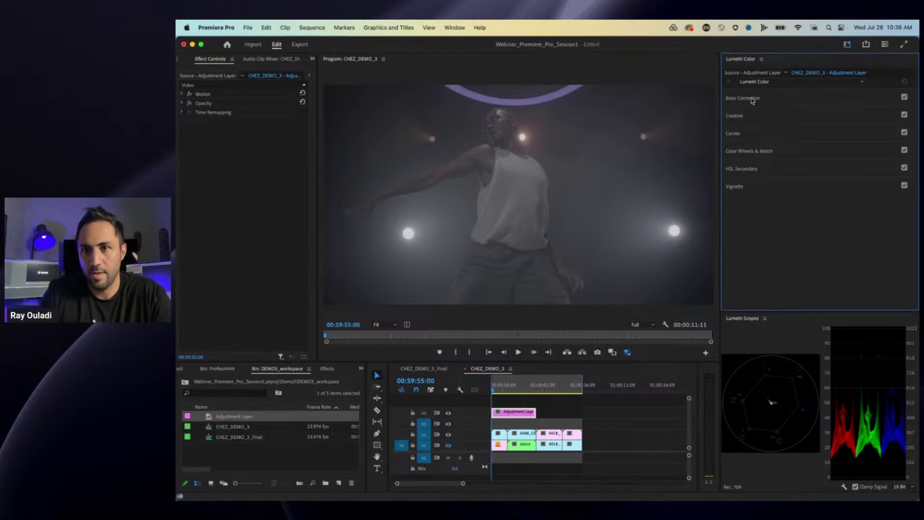
{"action": "left_click", "coordinate": [774, 102]}
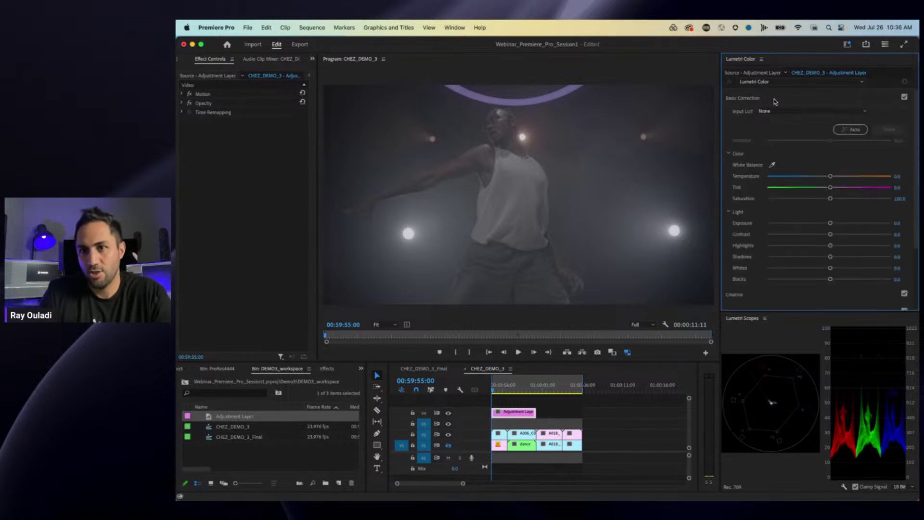
{"action": "left_click", "coordinate": [776, 99]}
{"action": "left_click", "coordinate": [768, 116]}
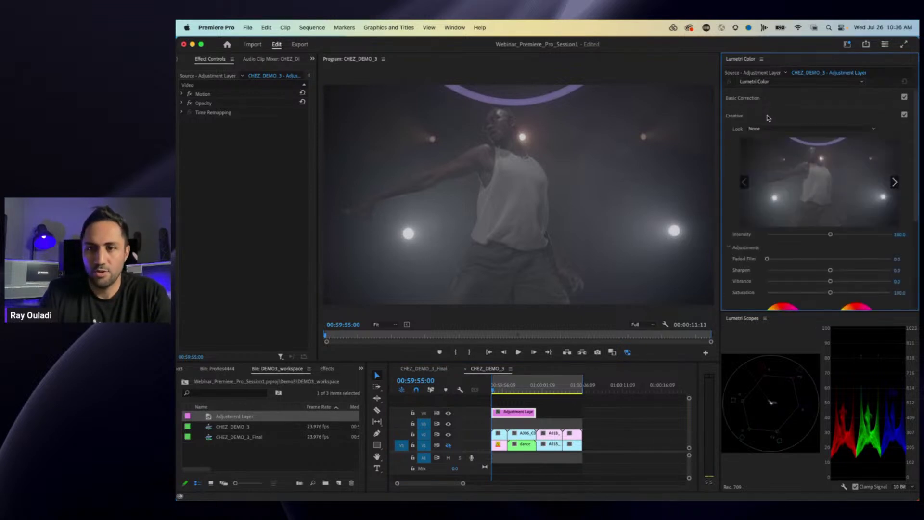
{"action": "left_click", "coordinate": [767, 116]}
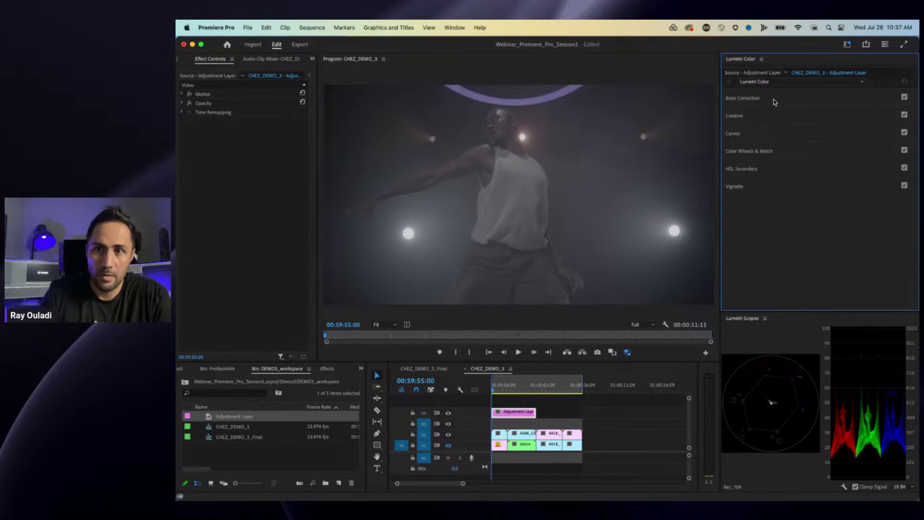
{"action": "left_click", "coordinate": [778, 101]}
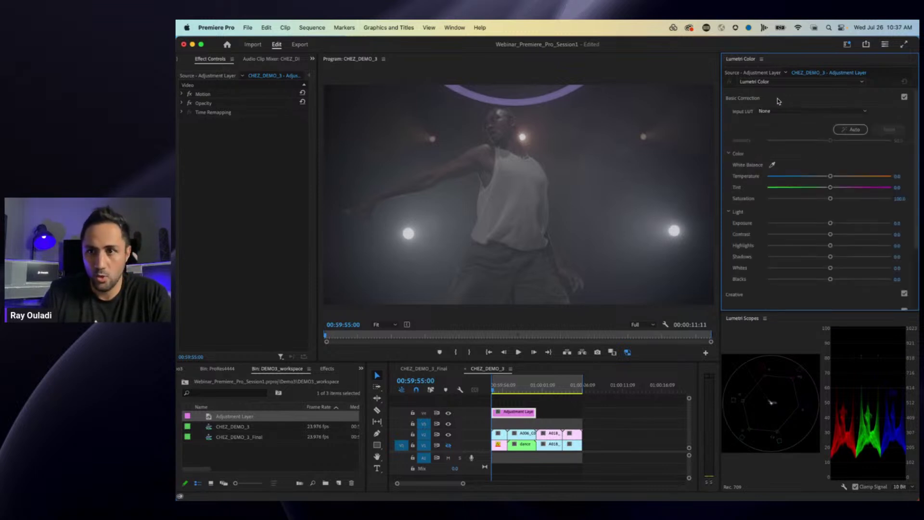
{"action": "left_click", "coordinate": [776, 99]}
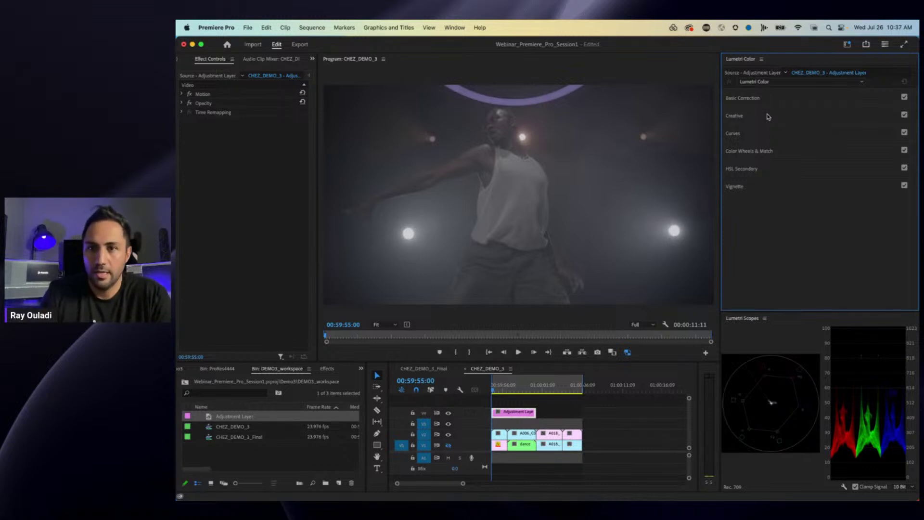
{"action": "left_click", "coordinate": [767, 116]}
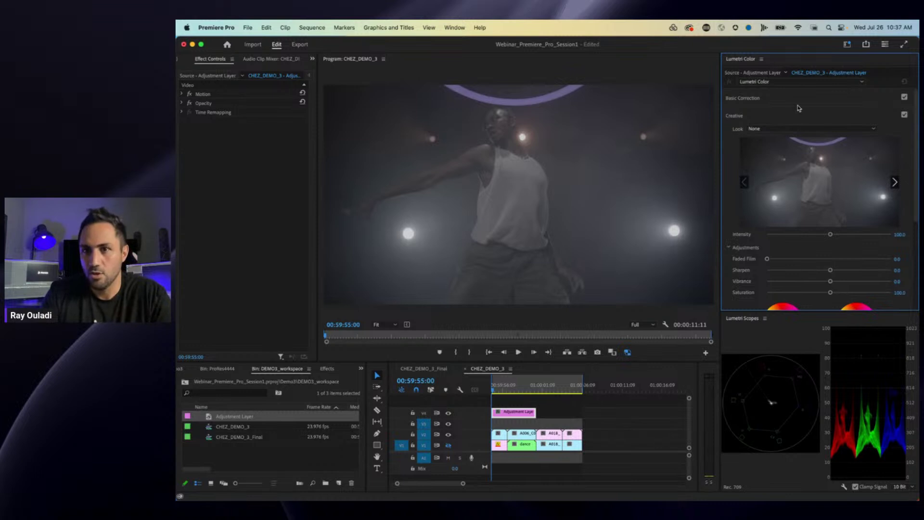
{"action": "left_click", "coordinate": [770, 118]}
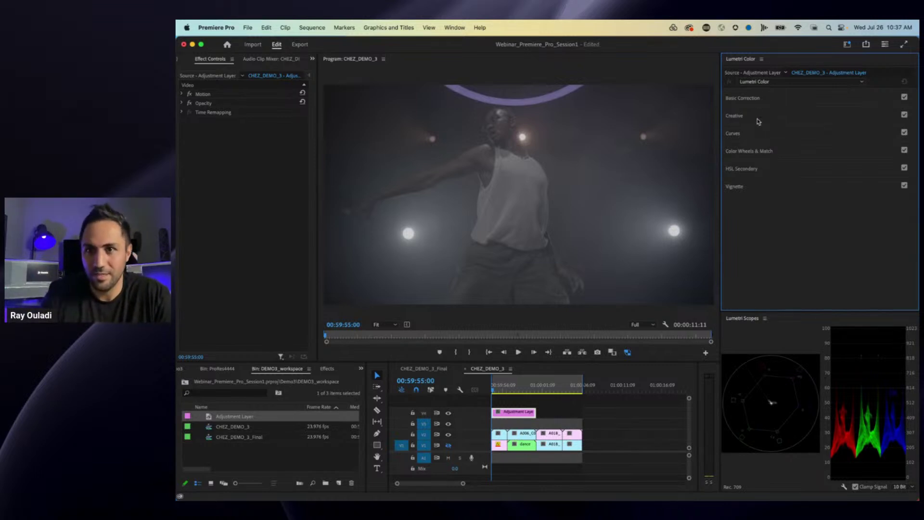
Apply Demo_LUT_RWG_G310_Rec709_FULL_RO_V2.cube from the LUTs folder as the adjustment layer's Input LUT in Basic Correction.
{"action": "left_click", "coordinate": [770, 102]}
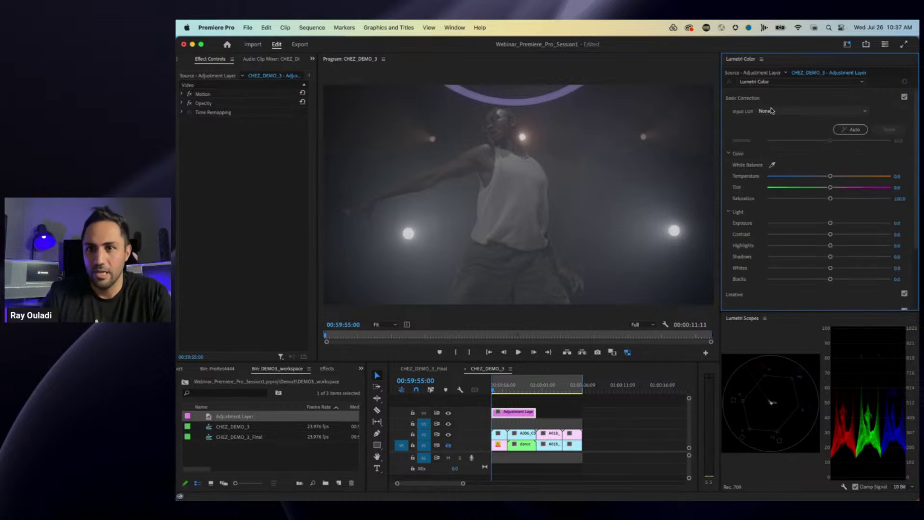
{"action": "left_click", "coordinate": [773, 111]}
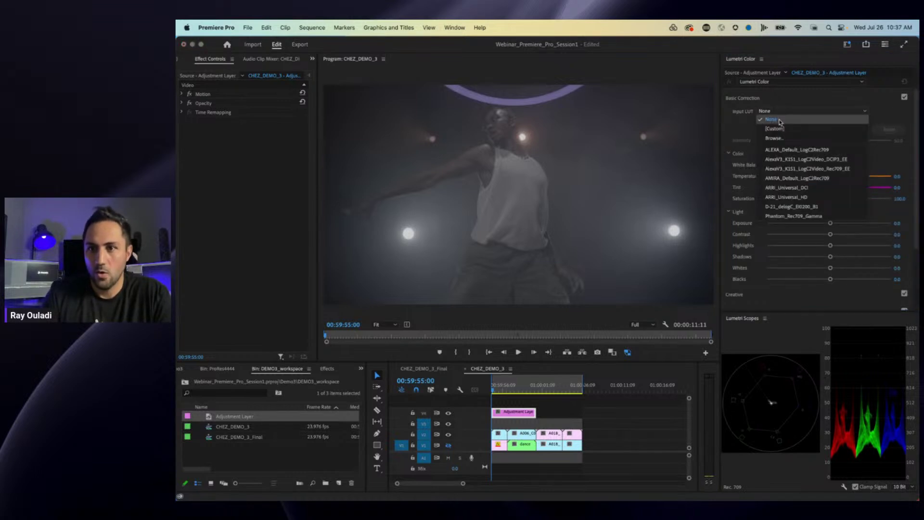
{"action": "left_click", "coordinate": [484, 153]}
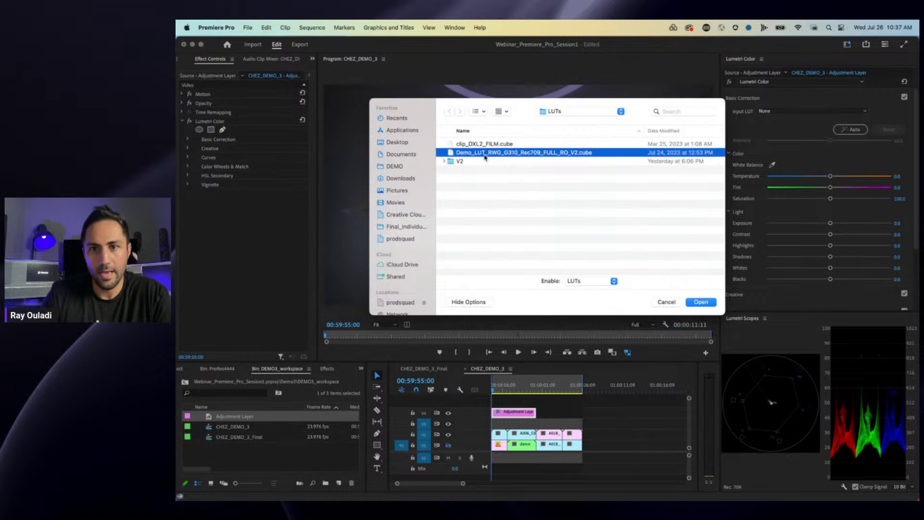
{"action": "left_click", "coordinate": [701, 303]}
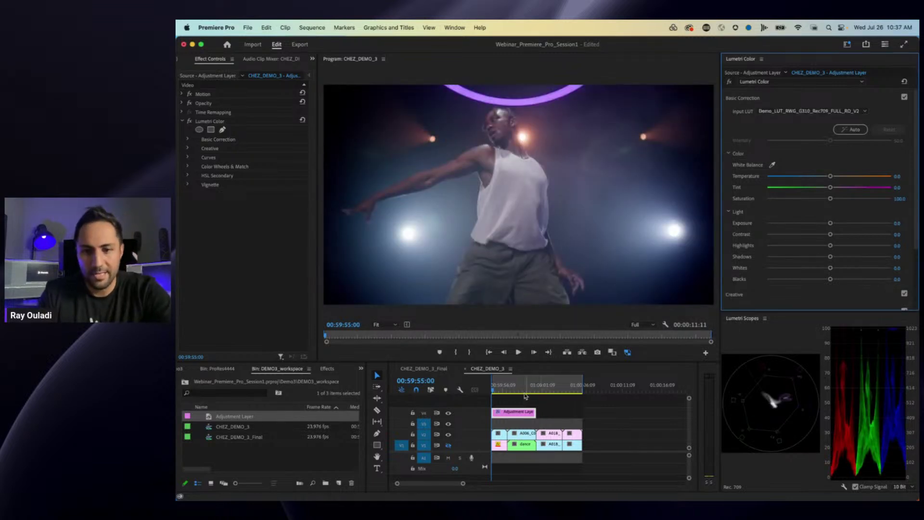
Play the start of CHEZ_DEMO_3 twice to review the footage with the LUT applied.
{"action": "key", "text": "space"}
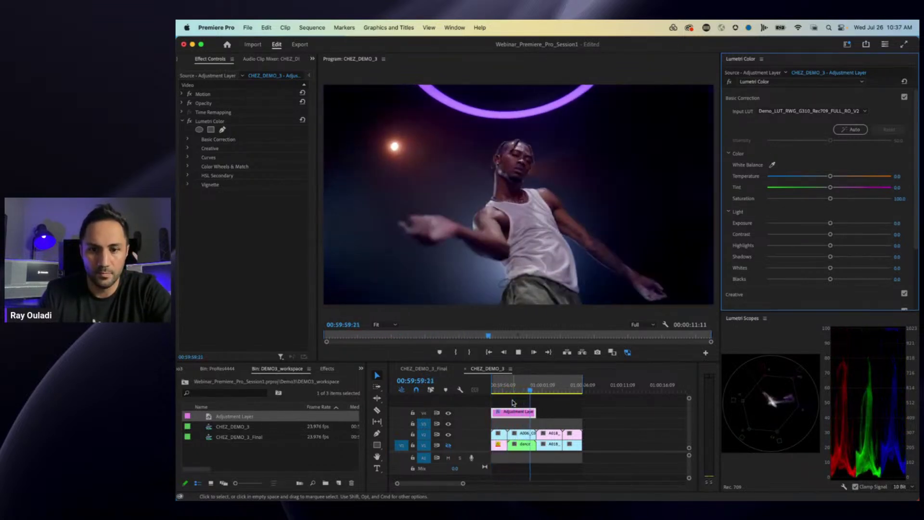
{"action": "key", "text": "space"}
{"action": "left_click", "coordinate": [493, 389]}
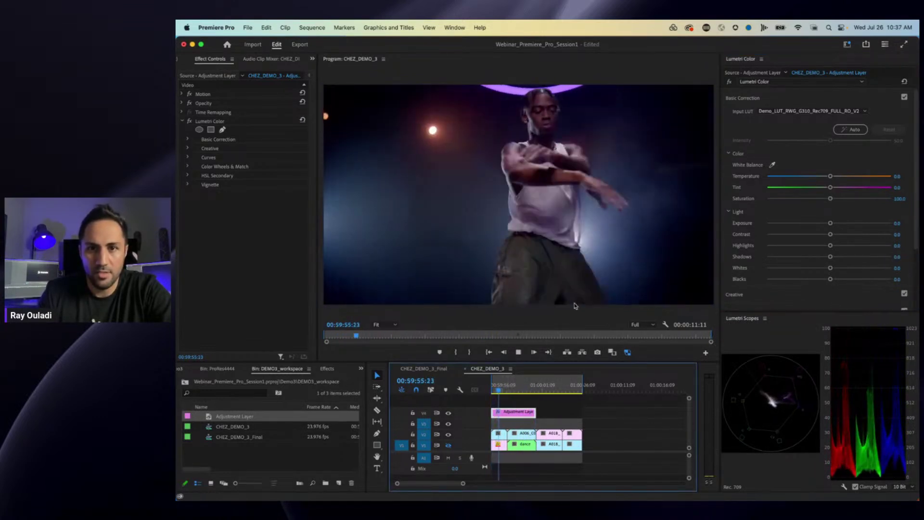
{"action": "key", "text": "space"}
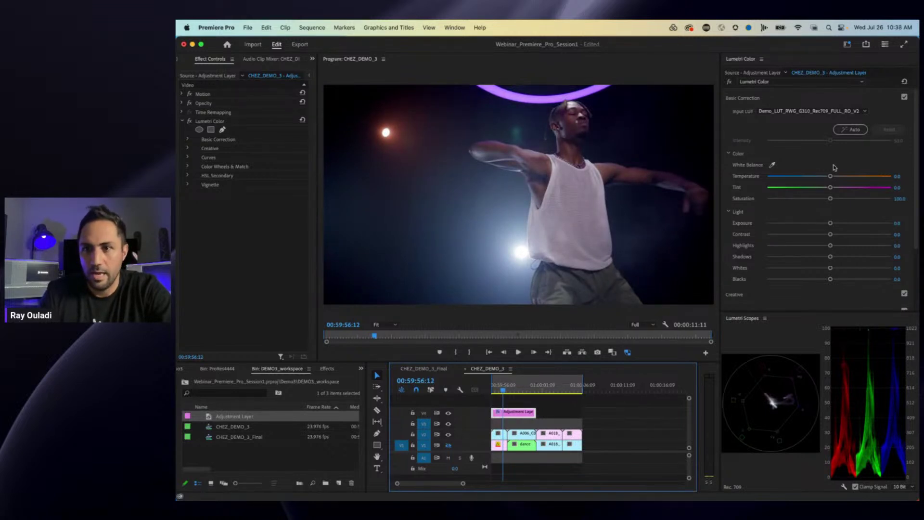
Inspect the first A006 clip's effects and opening frame in CHEZ_DEMO_3_Final for comparison, and return to CHEZ_DEMO_3.
{"action": "left_click", "coordinate": [425, 369]}
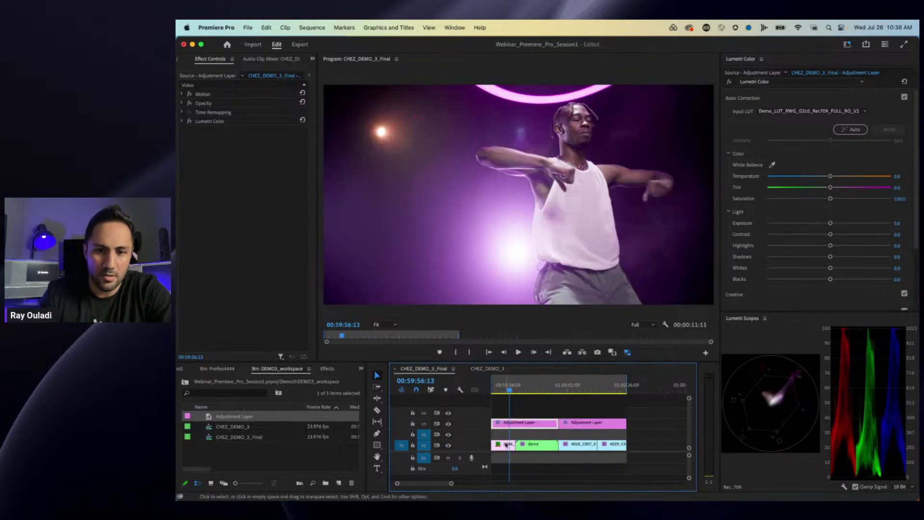
{"action": "left_click", "coordinate": [503, 445]}
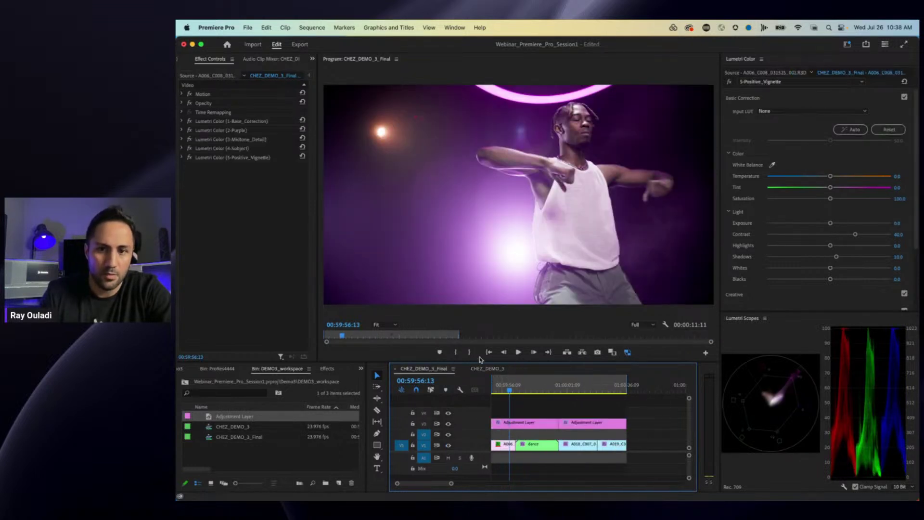
{"action": "left_click_drag", "start_coordinate": [509, 390], "coordinate": [492, 390]}
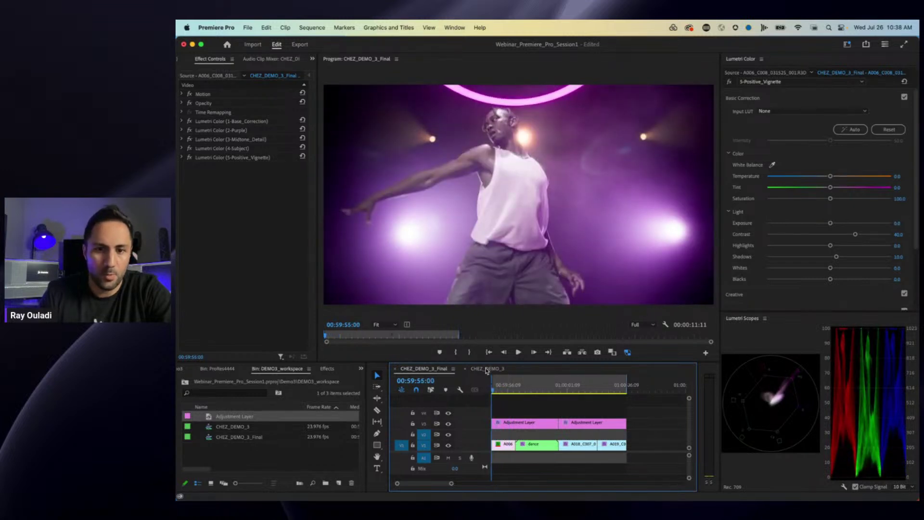
{"action": "left_click", "coordinate": [487, 369]}
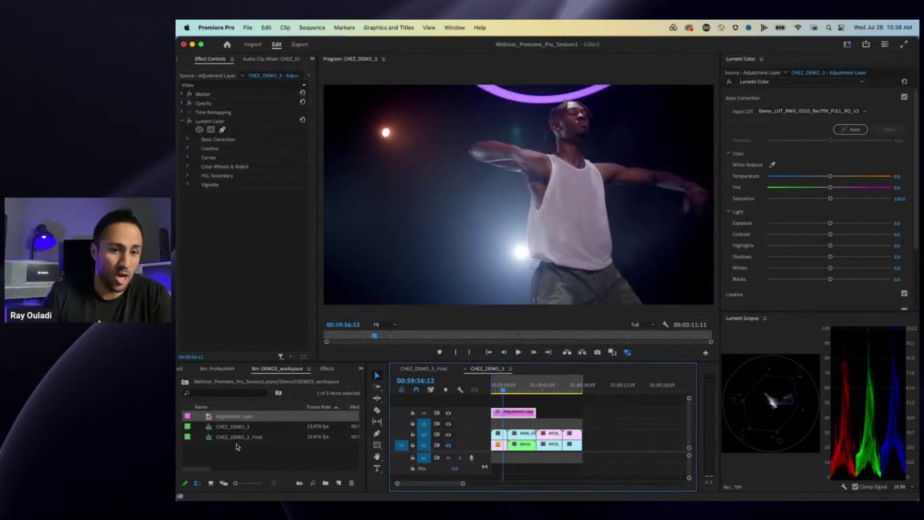
Browse the CHEZ_POST project in Frame.io to the Color_Demo folder inside 005_COLOR.
{"action": "left_click", "coordinate": [312, 59]}
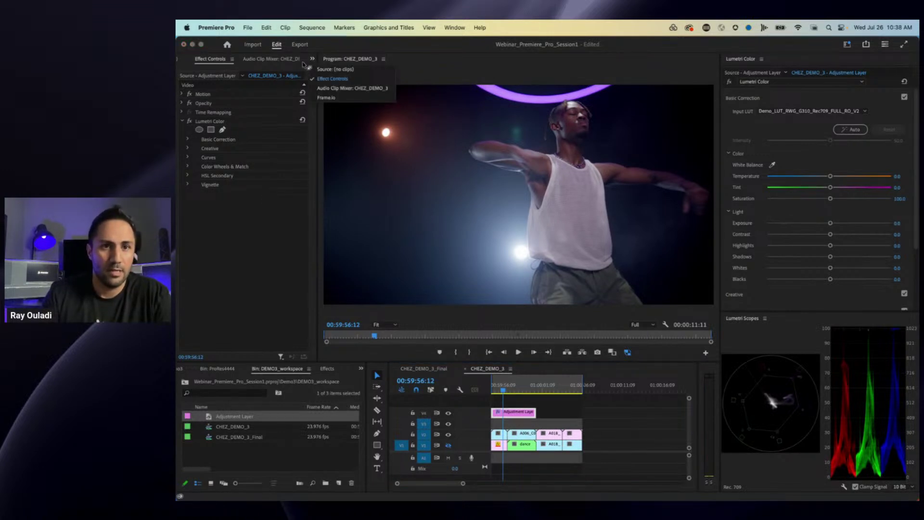
{"action": "left_click", "coordinate": [326, 98]}
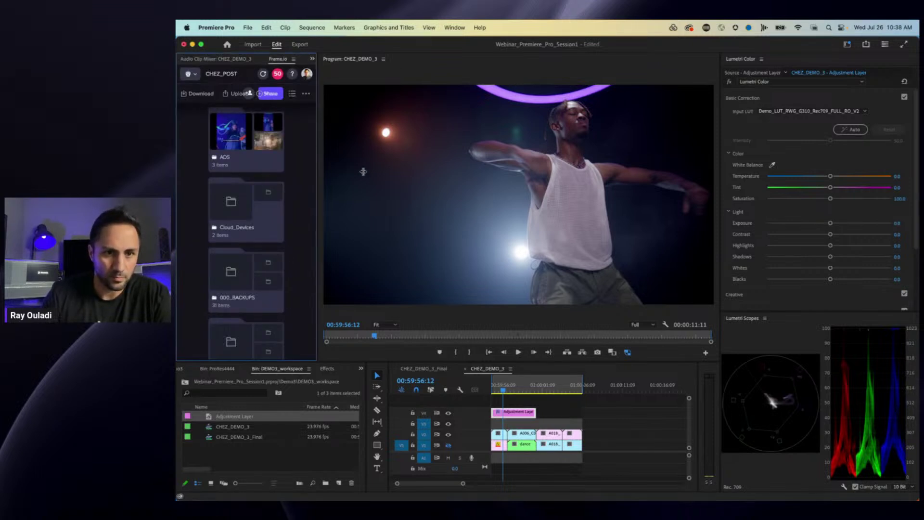
{"action": "scroll", "coordinate": [270, 284], "scroll_direction": "down", "scroll_amount": 6}
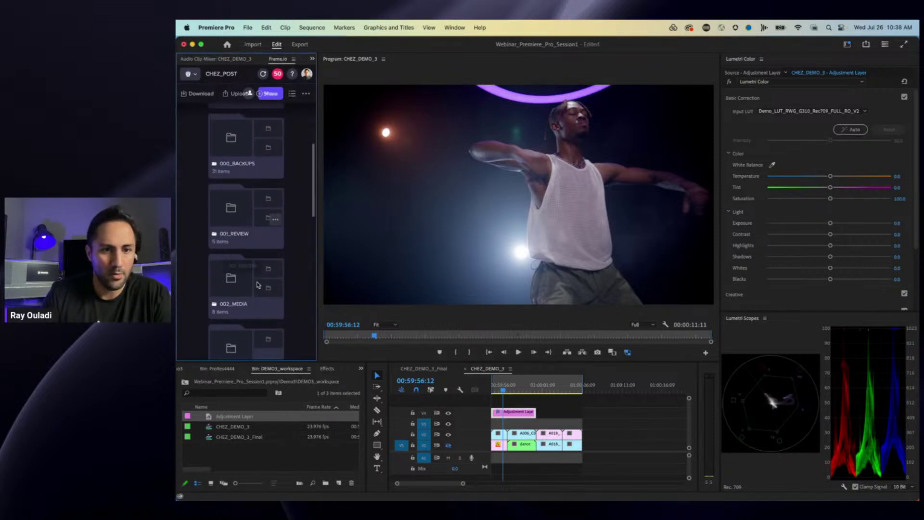
{"action": "scroll", "coordinate": [257, 285], "scroll_direction": "down", "scroll_amount": 5}
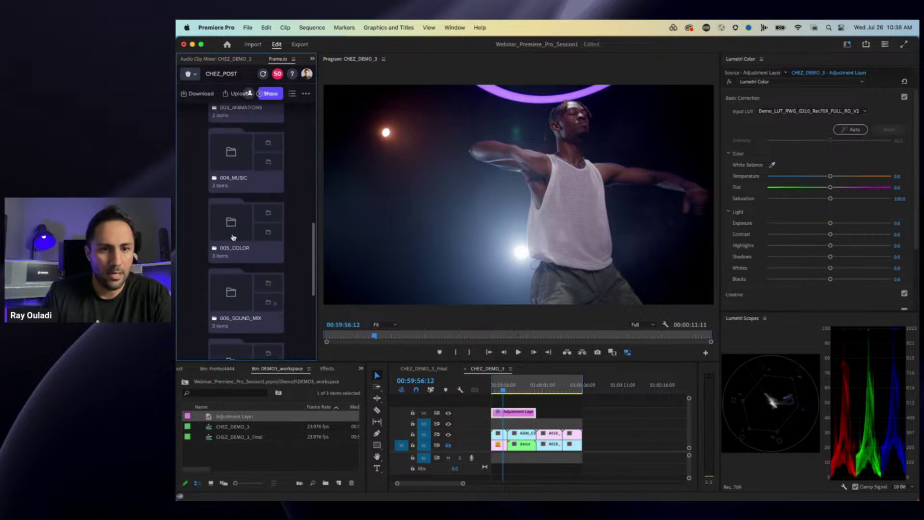
{"action": "left_click", "coordinate": [232, 214]}
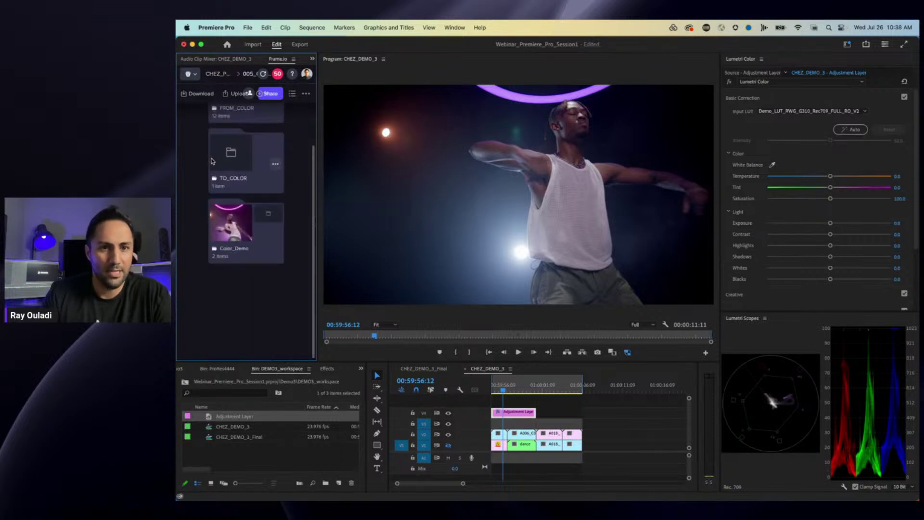
{"action": "left_click", "coordinate": [240, 222]}
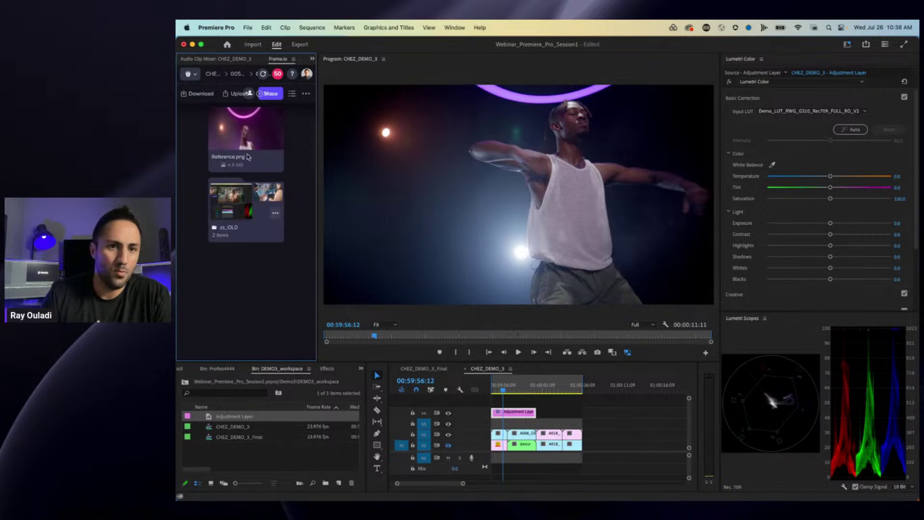
Download Reference.png from the Color_Demo folder to the local Cache folder.
{"action": "right_click", "coordinate": [239, 134]}
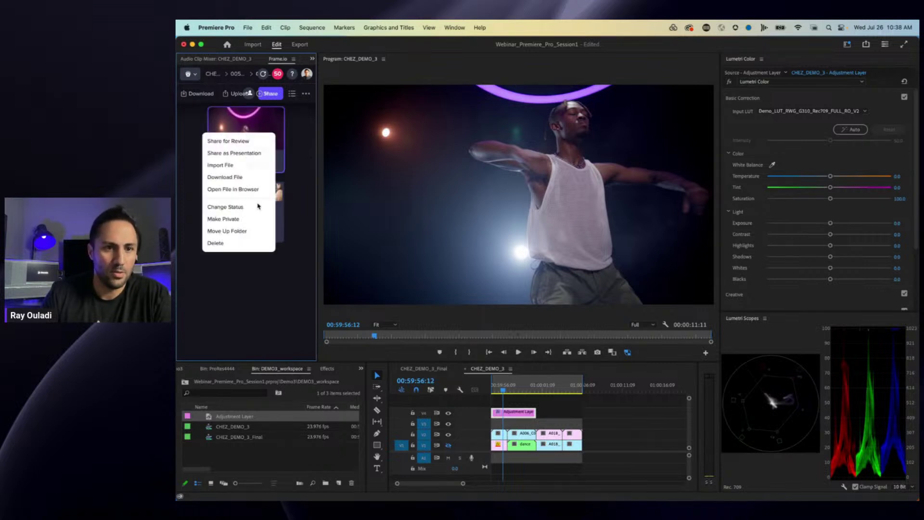
{"action": "left_click", "coordinate": [238, 179]}
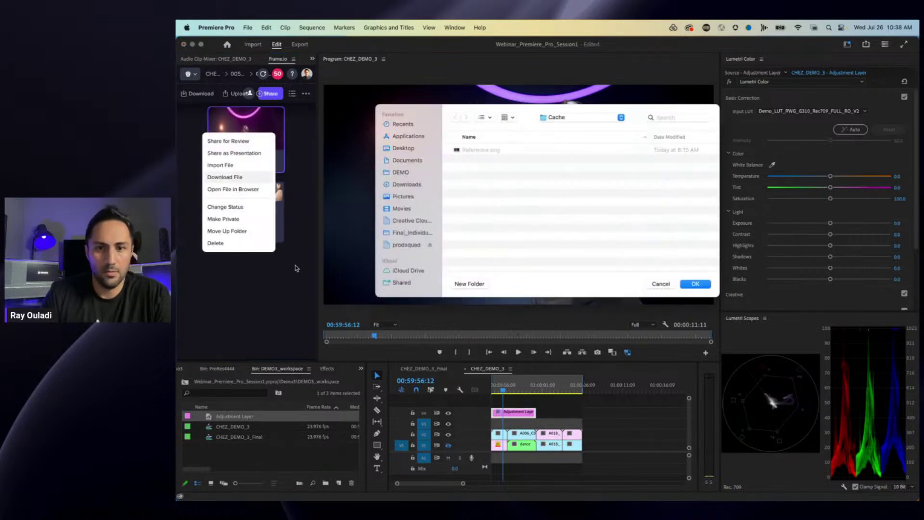
{"action": "left_click", "coordinate": [694, 284]}
{"action": "left_click", "coordinate": [289, 236]}
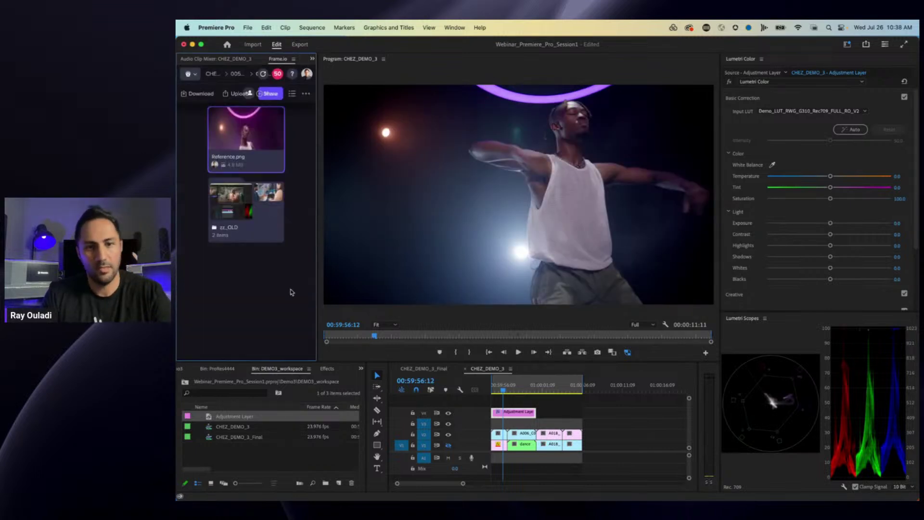
Import the downloaded Reference.png from Finder into the DEMO3_workspace bin and show it enlarged in the Source Monitor beside the program view.
{"action": "key", "text": "super+Tab"}
{"action": "key", "text": "super+Tab"}
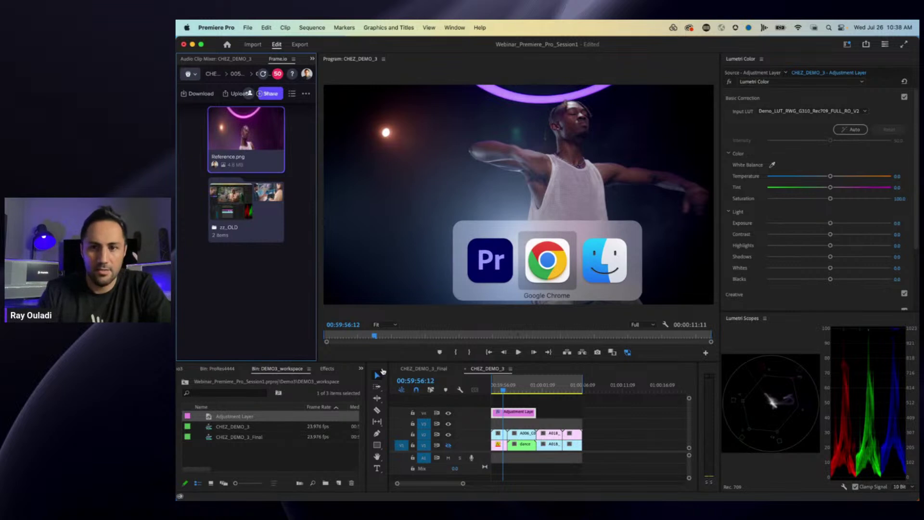
{"action": "left_click_drag", "start_coordinate": [645, 160], "coordinate": [257, 458]}
{"action": "left_click", "coordinate": [256, 458]}
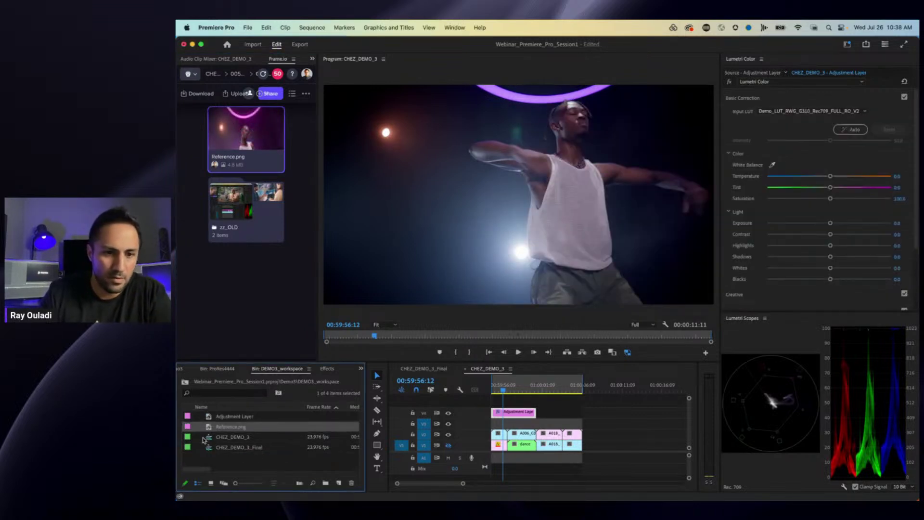
{"action": "double_click", "coordinate": [209, 426]}
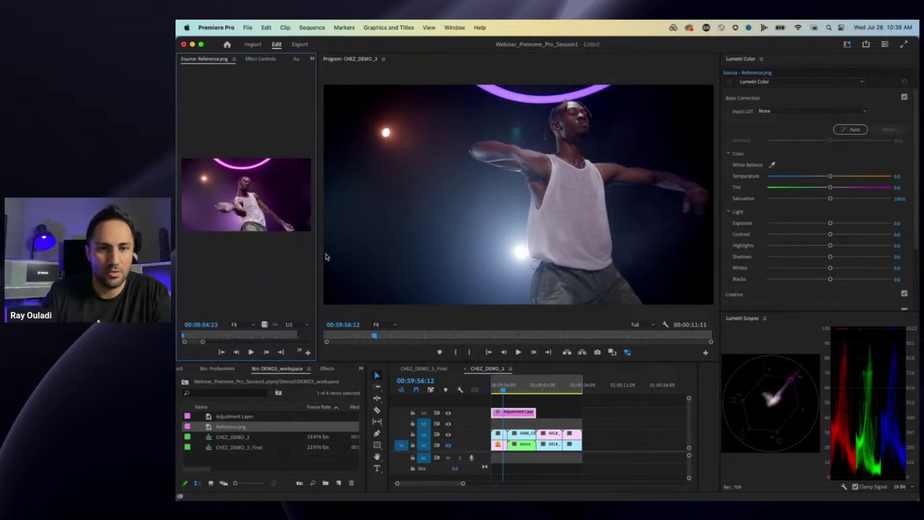
{"action": "left_click_drag", "start_coordinate": [318, 253], "coordinate": [444, 256]}
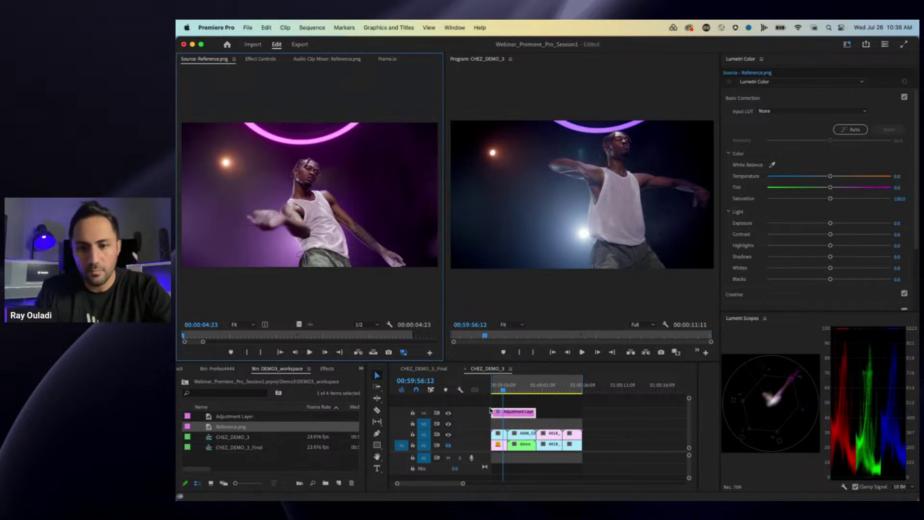
Add a Lumetri Color effect to the first A006 clip on V2 and show the clip's effect controls.
{"action": "left_click", "coordinate": [503, 437]}
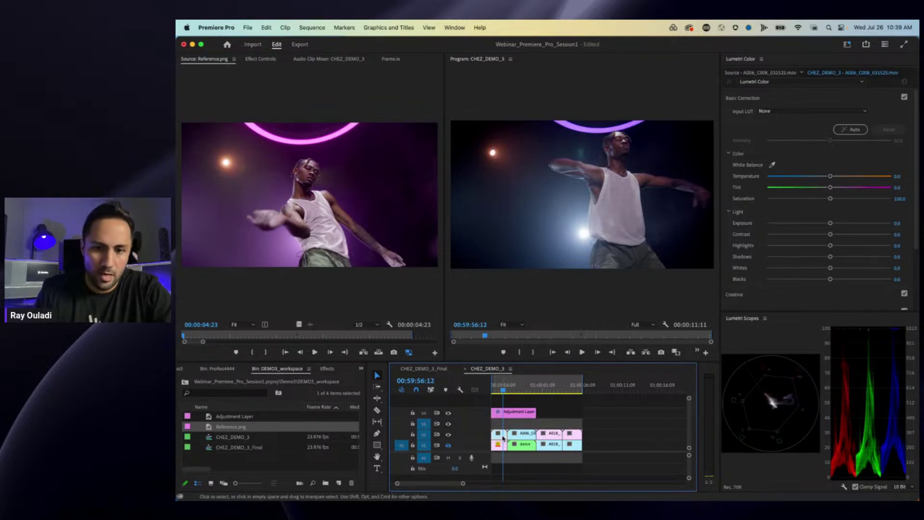
{"action": "left_click", "coordinate": [783, 111]}
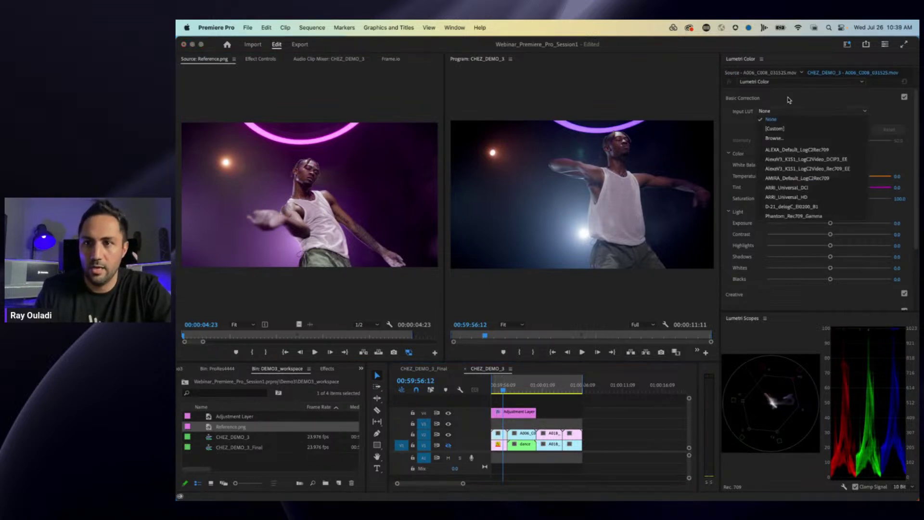
{"action": "left_click", "coordinate": [788, 99]}
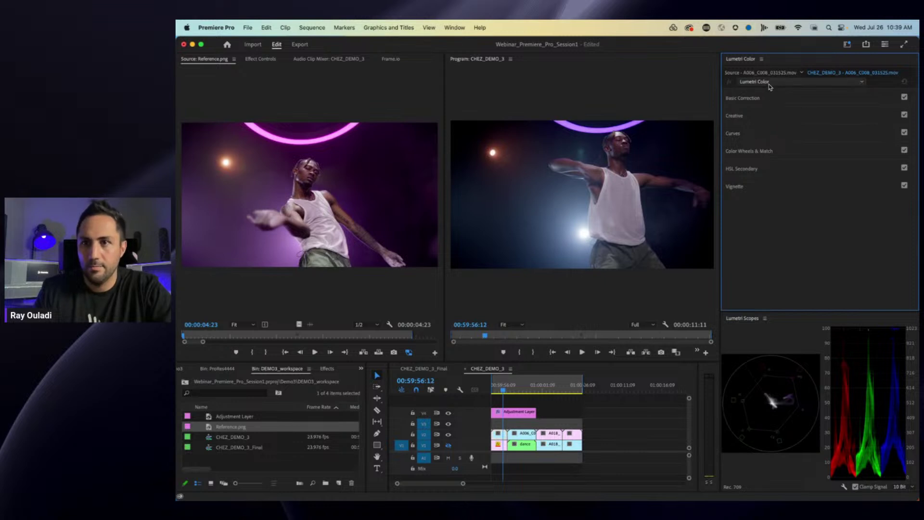
{"action": "left_click", "coordinate": [770, 83]}
{"action": "left_click", "coordinate": [766, 102]}
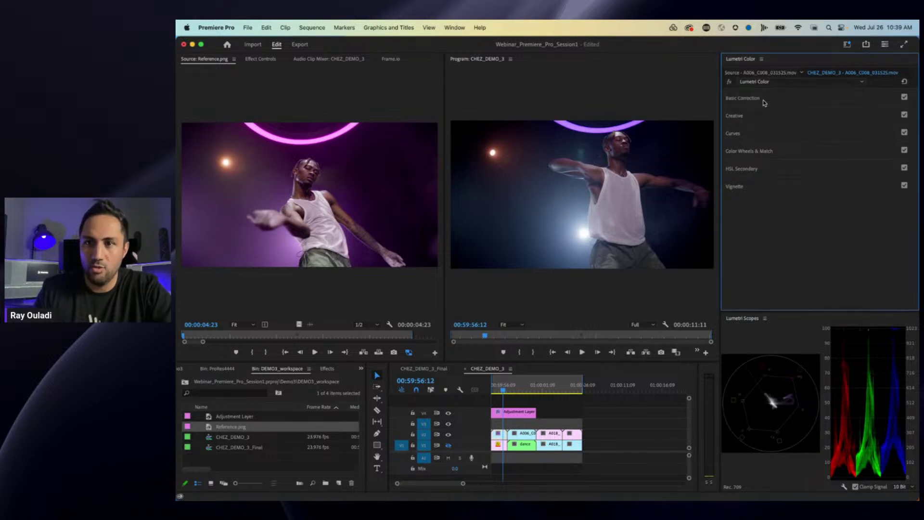
{"action": "left_click", "coordinate": [259, 59]}
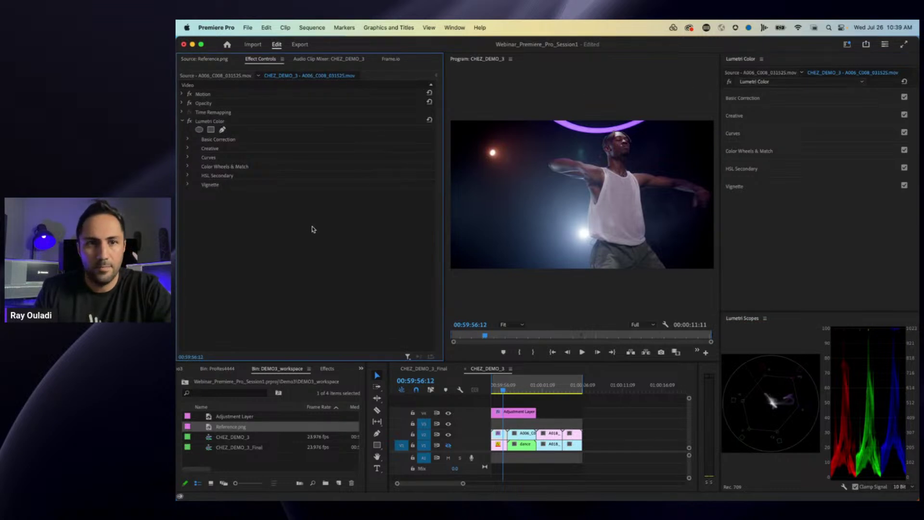
Rename the first A006 clip's Lumetri Color effect to 1-Base_Correction.
{"action": "left_click", "coordinate": [770, 84]}
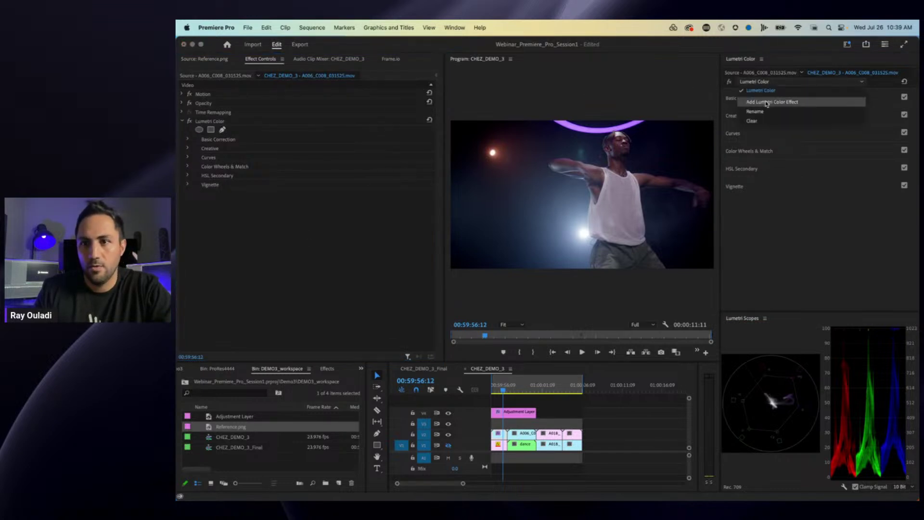
{"action": "left_click", "coordinate": [764, 113]}
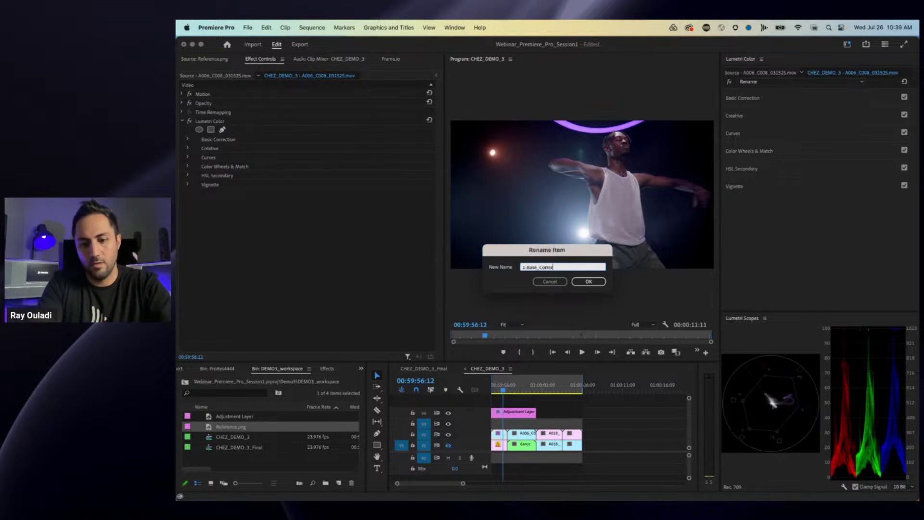
{"action": "type", "text": "1-Base_Correction"}
{"action": "key", "text": "Return"}
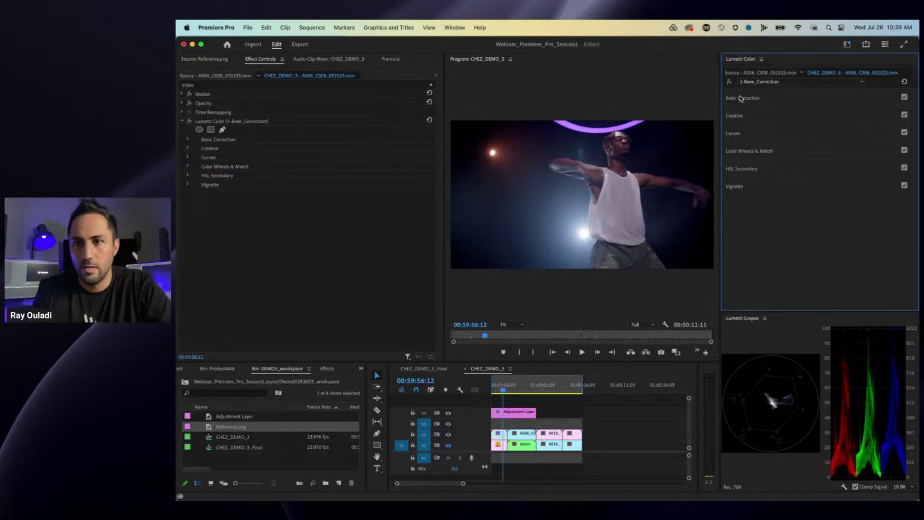
Set the exposure to 0.5 in the Basic Correction of 1-Base_Correction.
{"action": "left_click", "coordinate": [769, 101]}
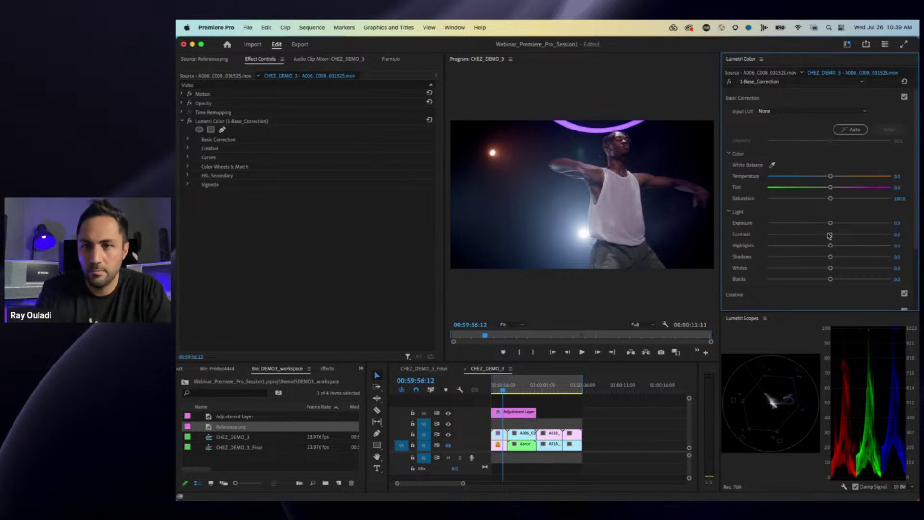
{"action": "left_click", "coordinate": [898, 223]}
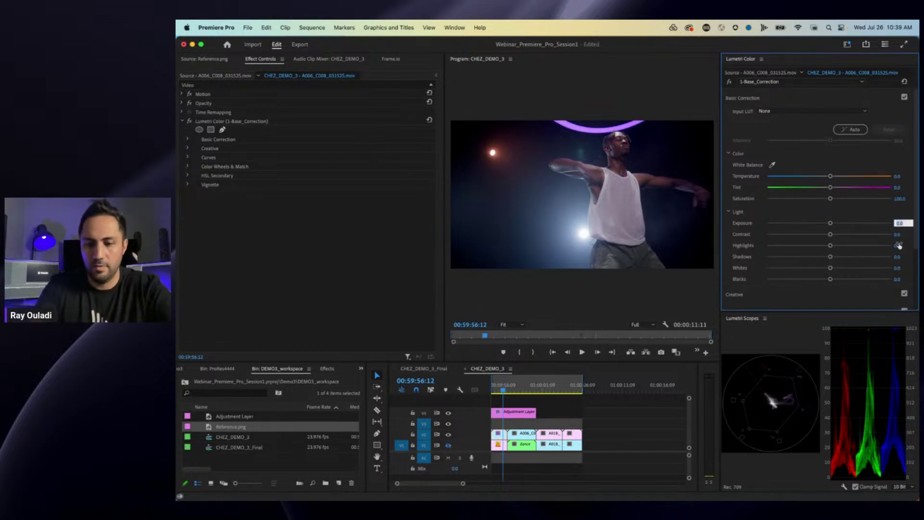
{"action": "type", "text": "0.5"}
{"action": "key", "text": "Return"}
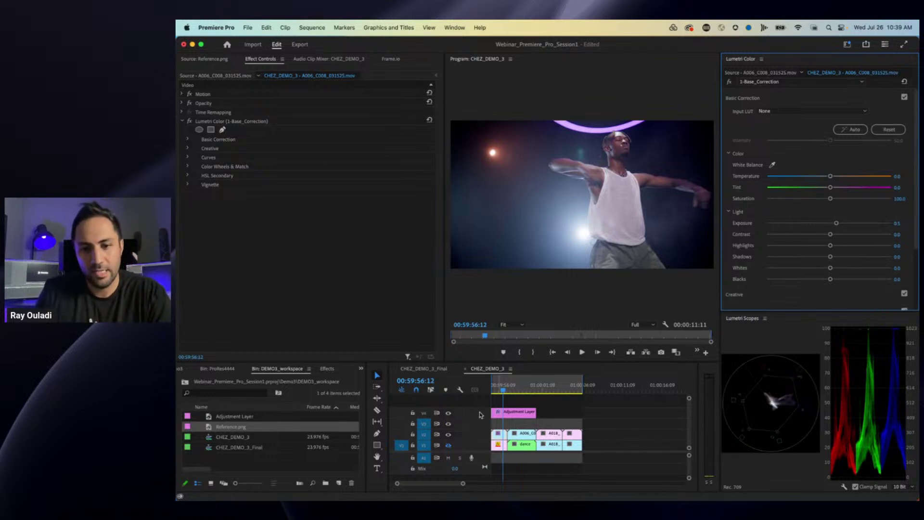
Check the adjustment layer's Lumetri settings, and set the temperature of the first A006 clip's 1-Base_Correction to -7.
{"action": "left_click", "coordinate": [495, 412]}
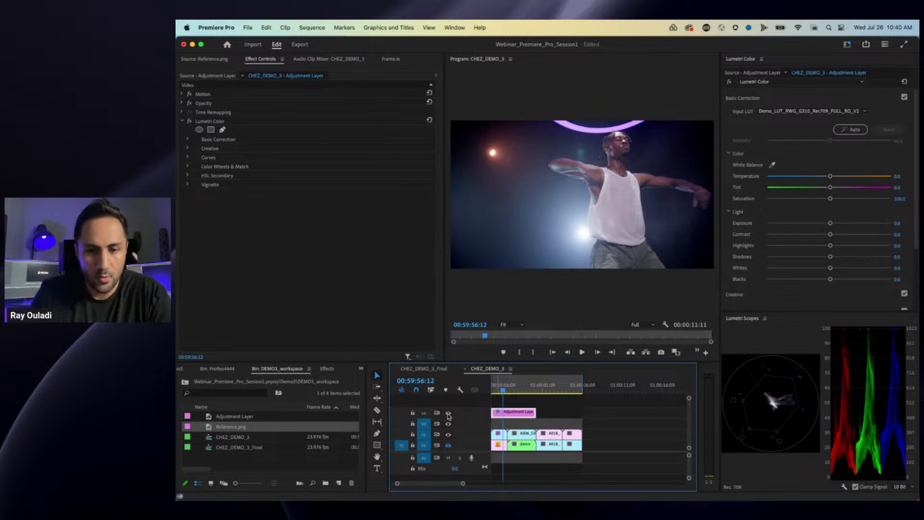
{"action": "left_click", "coordinate": [499, 438]}
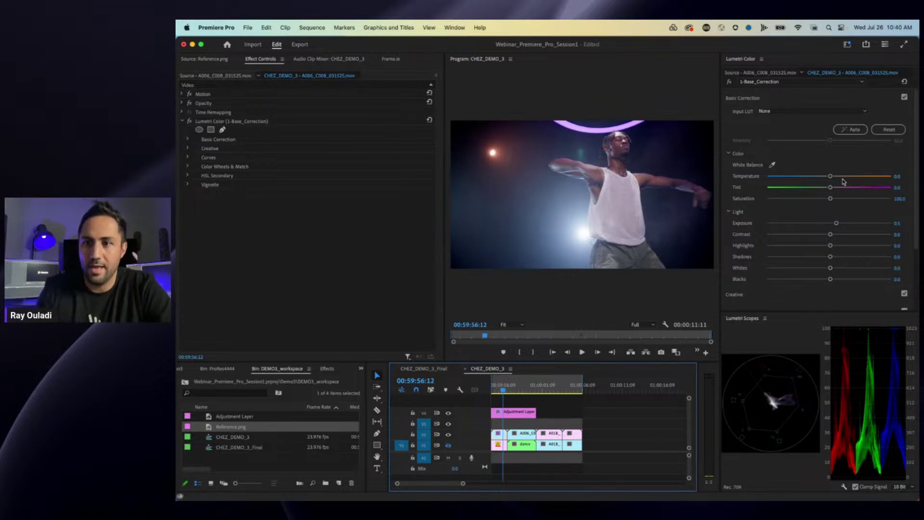
{"action": "left_click", "coordinate": [897, 176]}
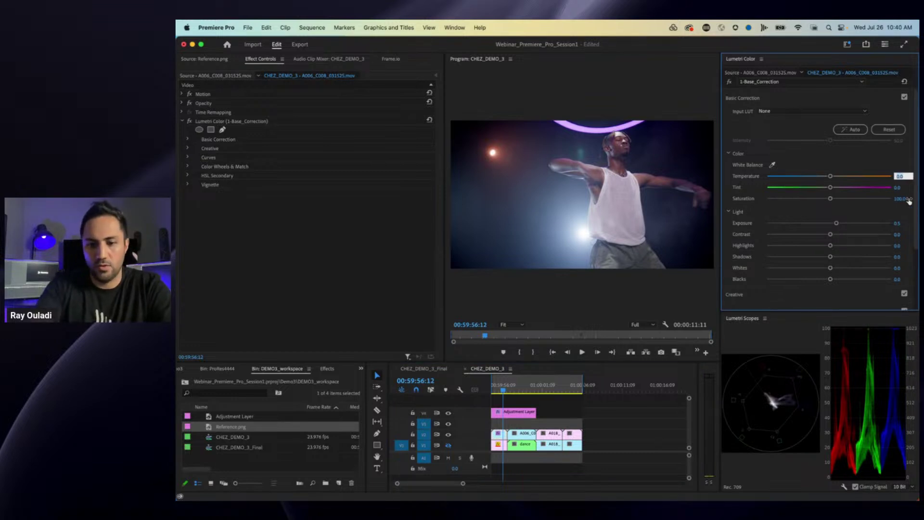
{"action": "type", "text": "-7"}
{"action": "key", "text": "Return"}
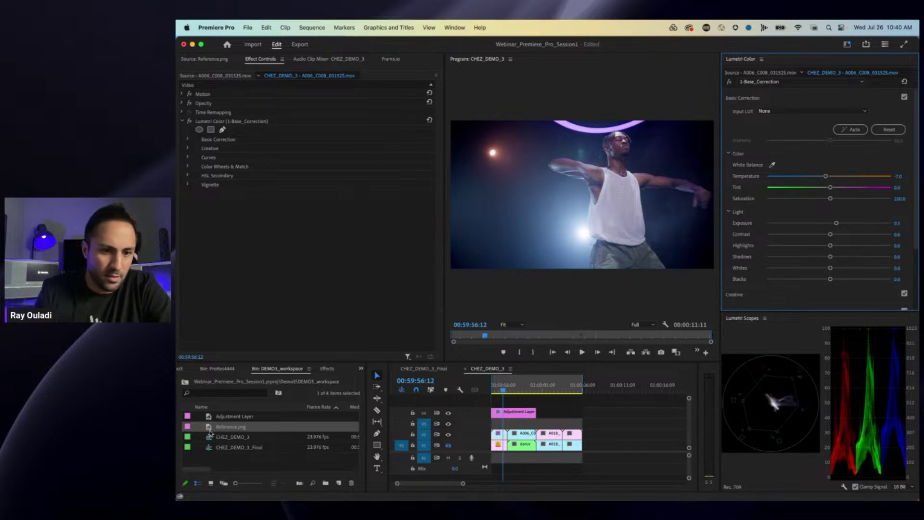
Place Reference.png after the last clip on V2 and compare it, enlarged in Comparison View, with the current A006 frame.
{"action": "left_click_drag", "start_coordinate": [209, 429], "coordinate": [590, 433]}
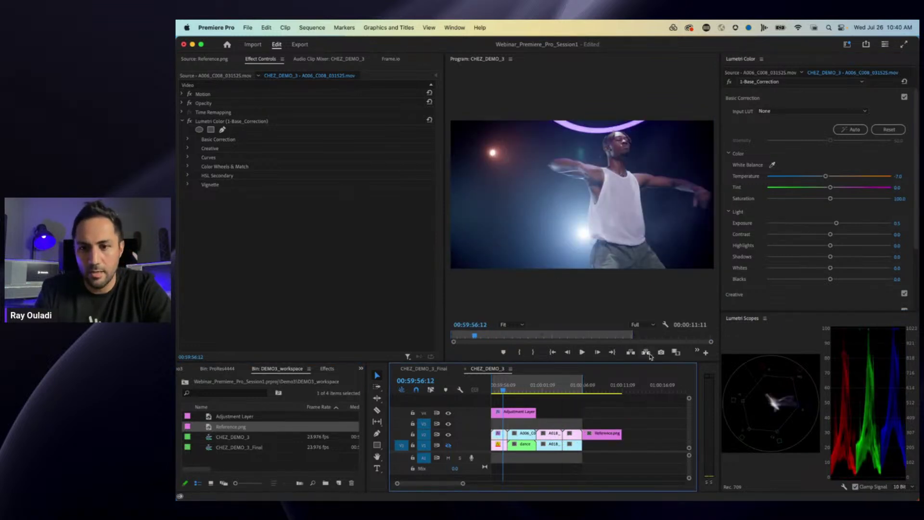
{"action": "left_click", "coordinate": [676, 353]}
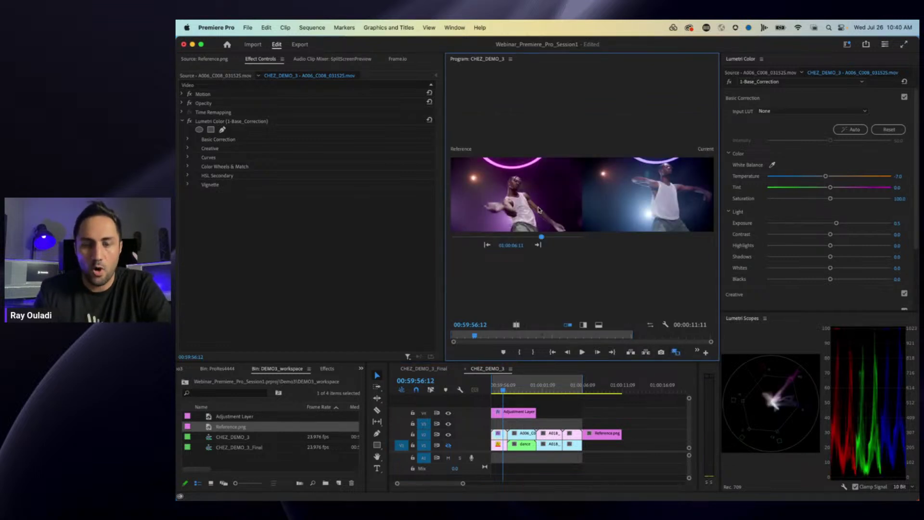
{"action": "key", "text": "grave"}
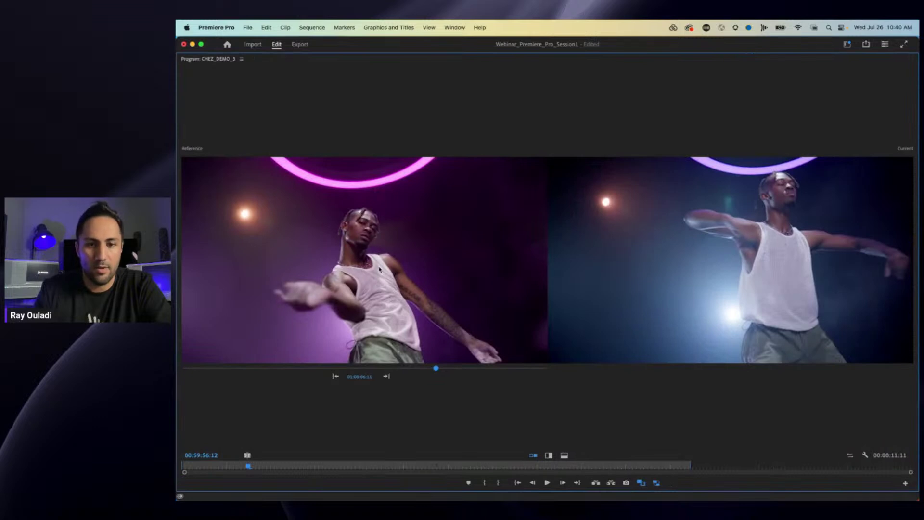
{"action": "left_click", "coordinate": [386, 376]}
{"action": "left_click", "coordinate": [335, 376]}
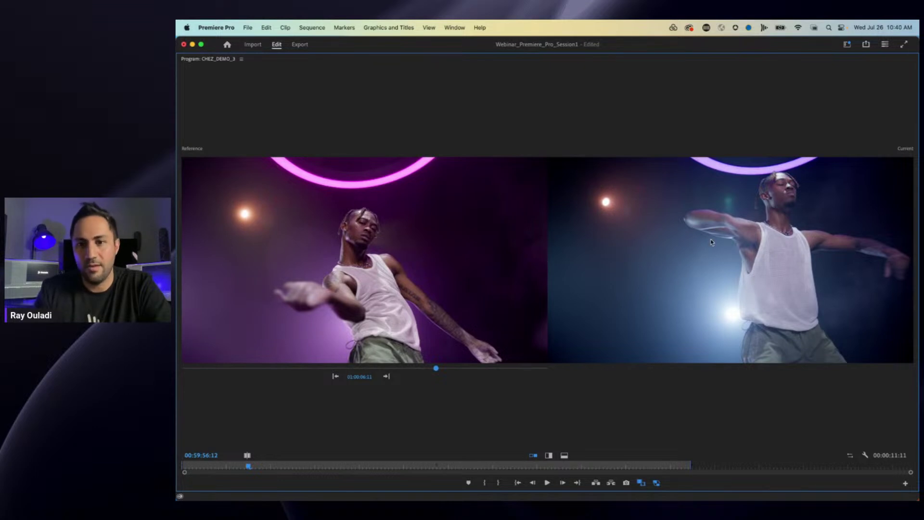
{"action": "key", "text": "grave"}
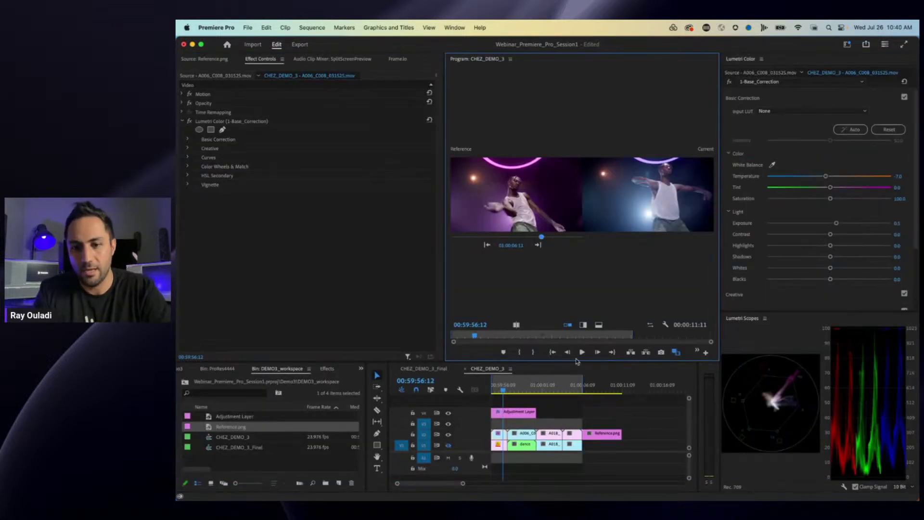
{"action": "left_click", "coordinate": [676, 353]}
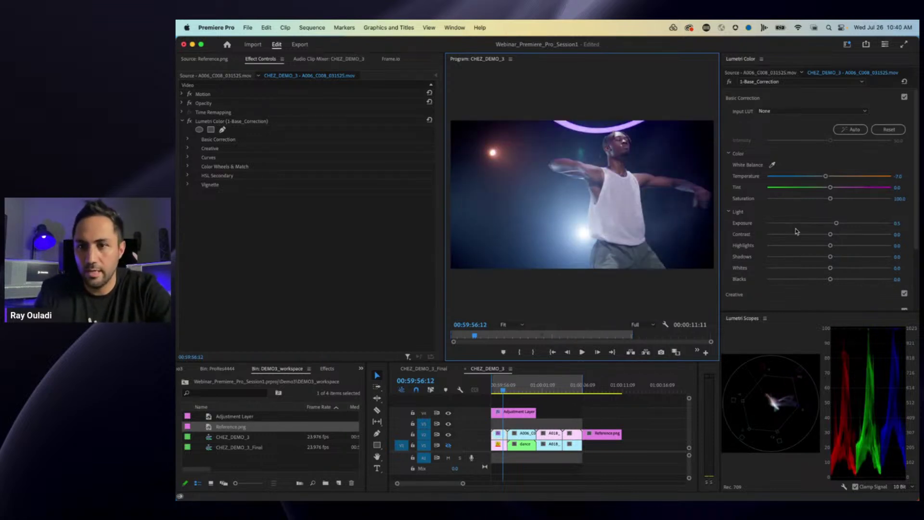
Raise the first A006 clip's contrast to about 23.9 and shadows to about 18.3, and set its exposure to 0.2.
{"action": "left_click_drag", "start_coordinate": [831, 235], "coordinate": [840, 259]}
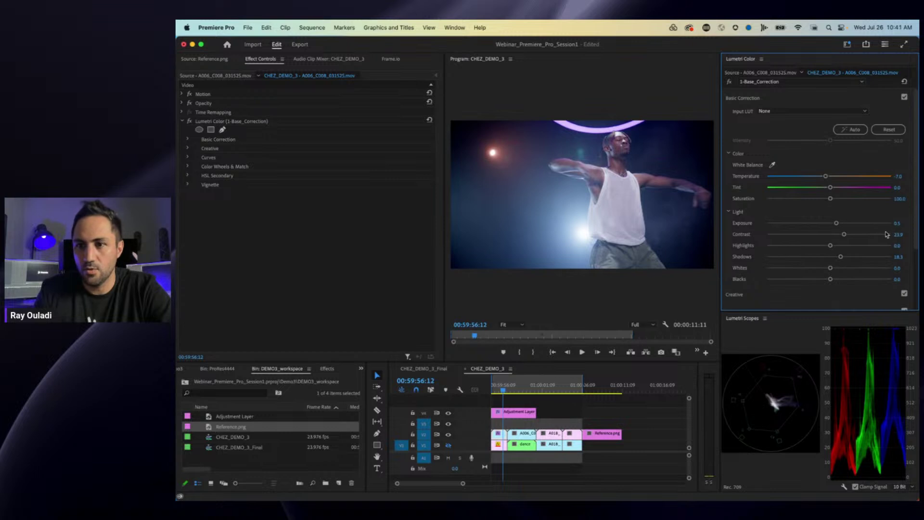
{"action": "left_click", "coordinate": [895, 224]}
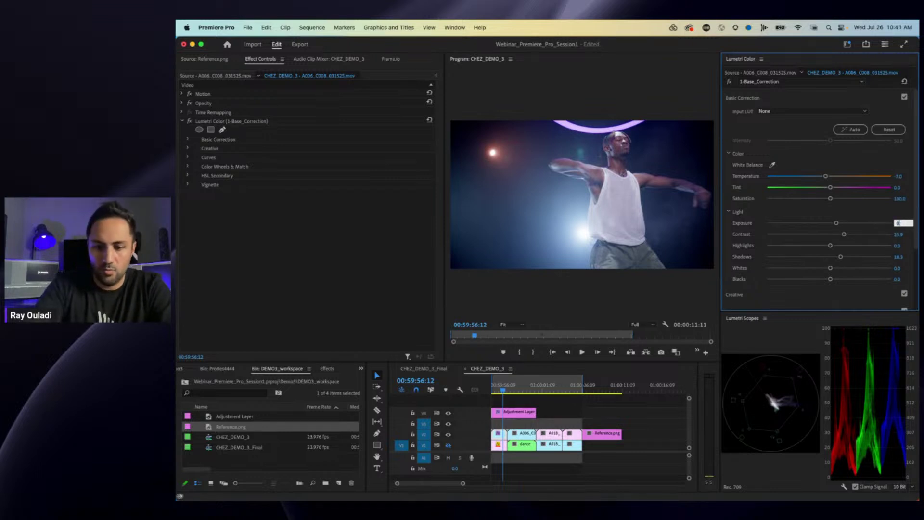
{"action": "type", "text": "0.2"}
{"action": "key", "text": "Return"}
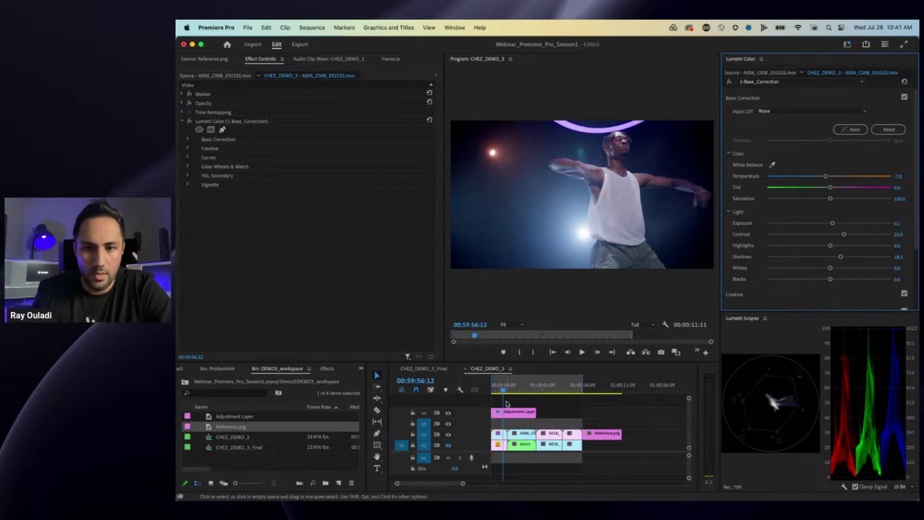
Check the working color space in the sequence settings of CHEZ_DEMO_3.
{"action": "left_click", "coordinate": [780, 337]}
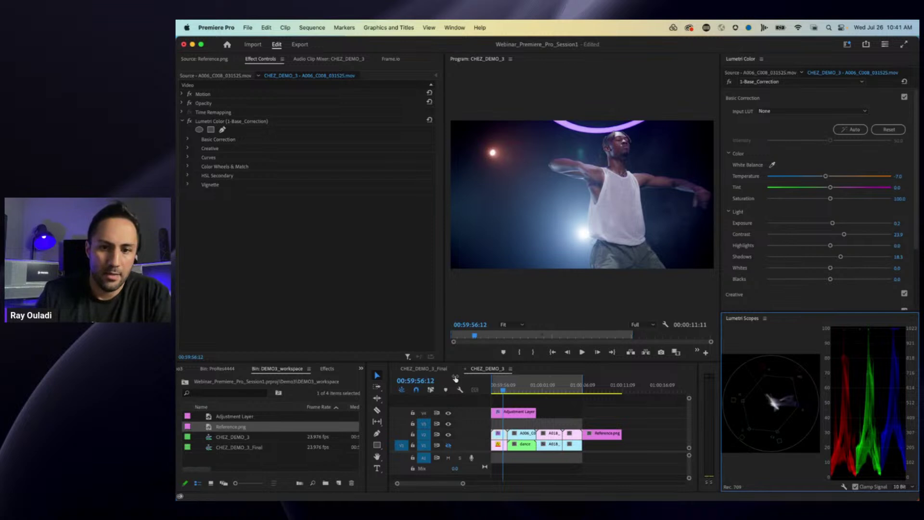
{"action": "left_click", "coordinate": [485, 374]}
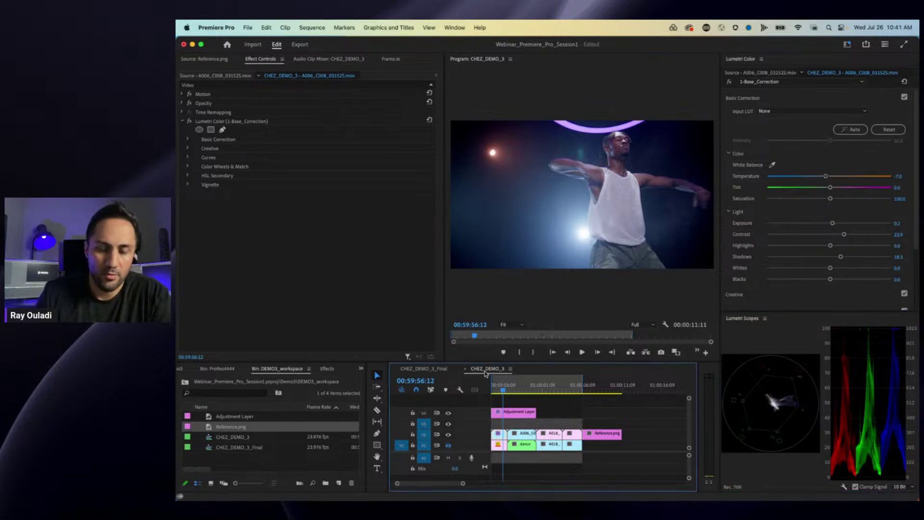
{"action": "left_click", "coordinate": [315, 28]}
{"action": "left_click", "coordinate": [318, 43]}
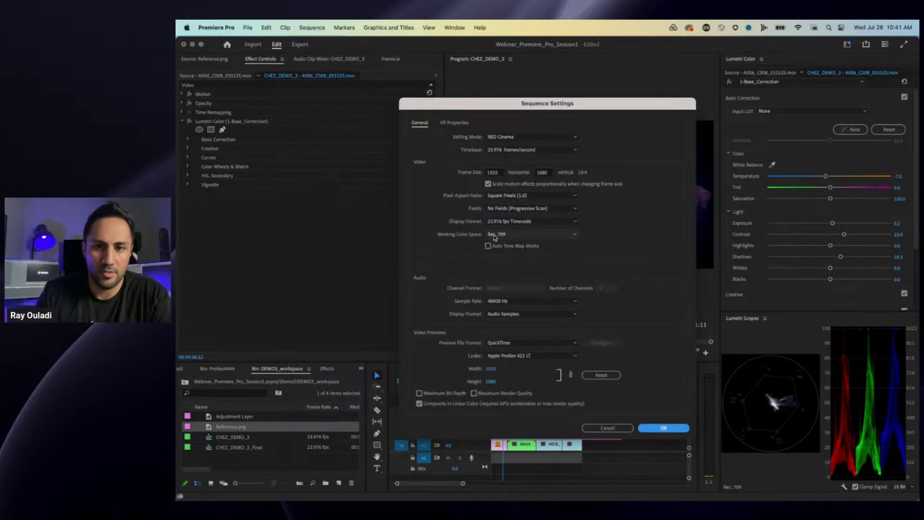
{"action": "left_click", "coordinate": [660, 428]}
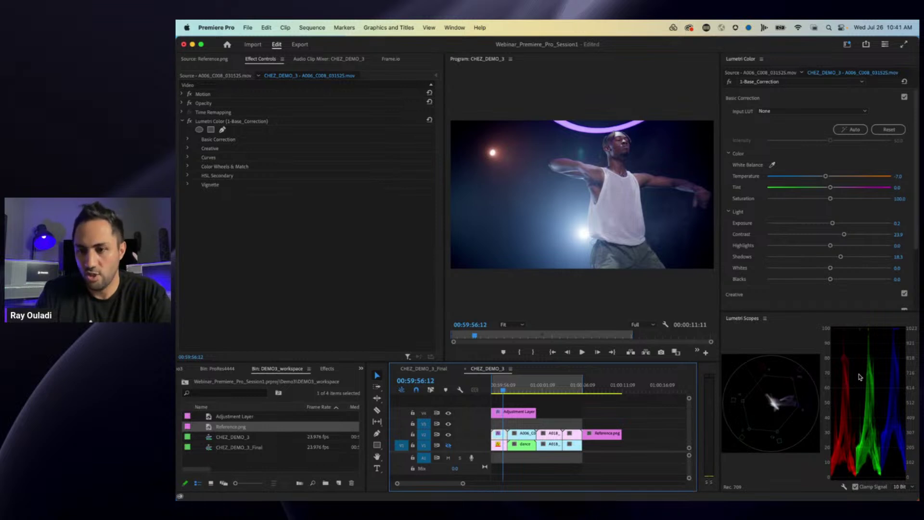
Examine the enlarged Lumetri Scopes with the RGB waveform temporarily shown alongside the vectorscope and RGB parade, and hide the waveform again.
{"action": "left_click", "coordinate": [857, 368]}
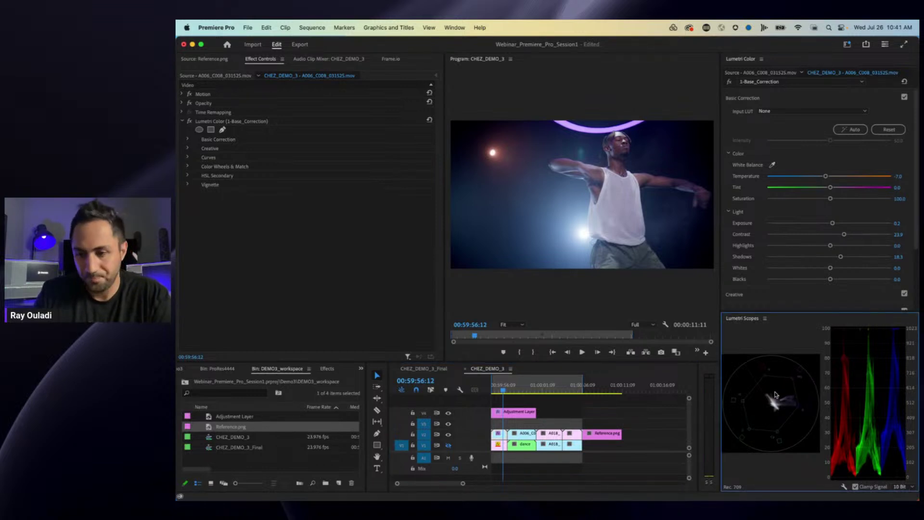
{"action": "right_click", "coordinate": [810, 375]}
{"action": "left_click", "coordinate": [830, 411]}
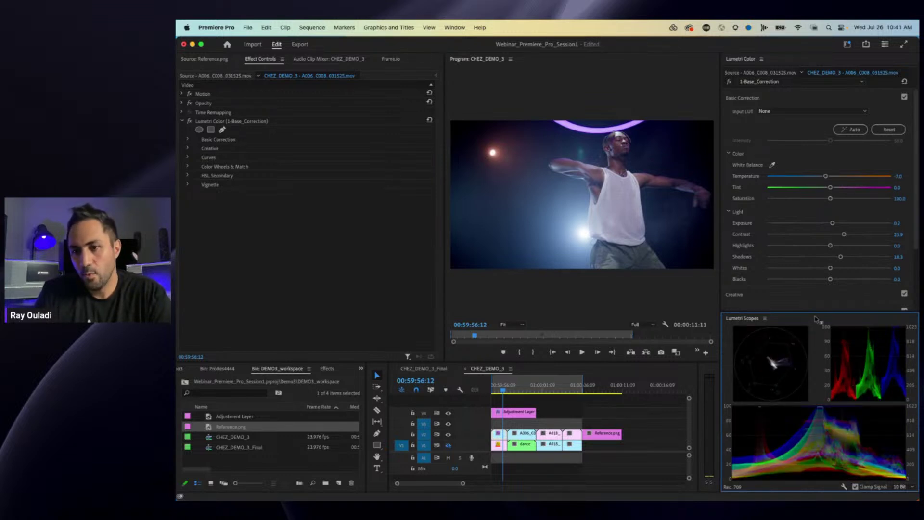
{"action": "key", "text": "grave"}
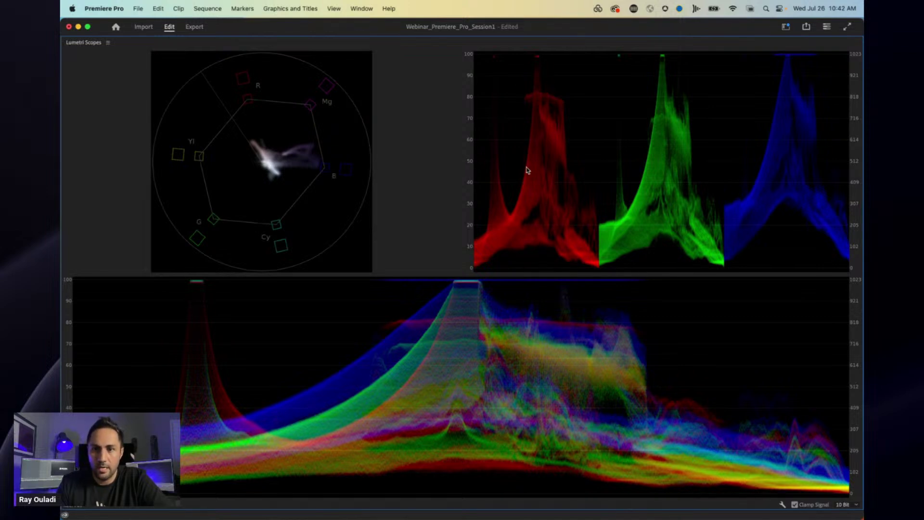
{"action": "key", "text": "grave"}
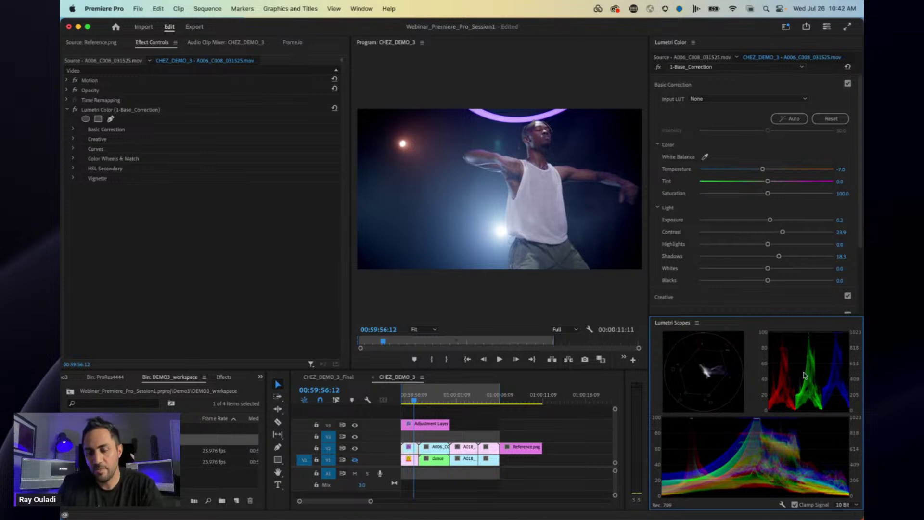
{"action": "key", "text": "grave"}
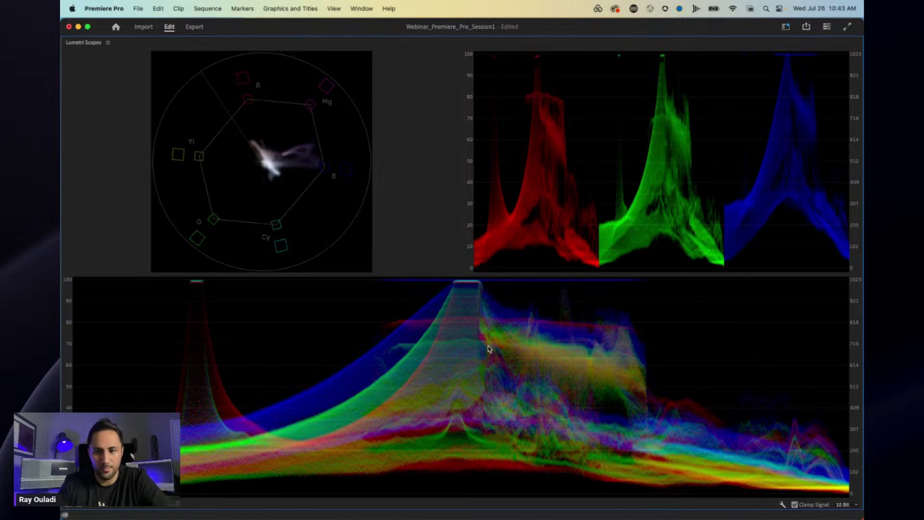
{"action": "key", "text": "grave"}
{"action": "right_click", "coordinate": [735, 441]}
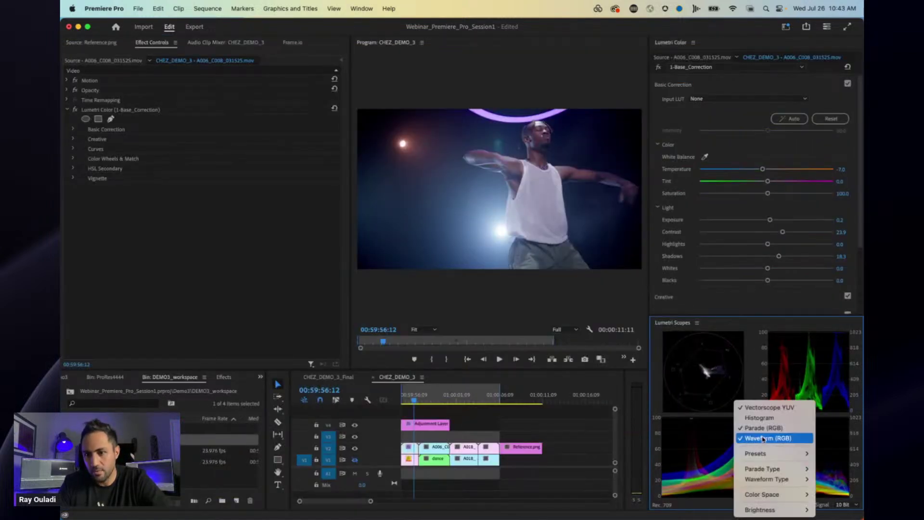
{"action": "left_click", "coordinate": [763, 440]}
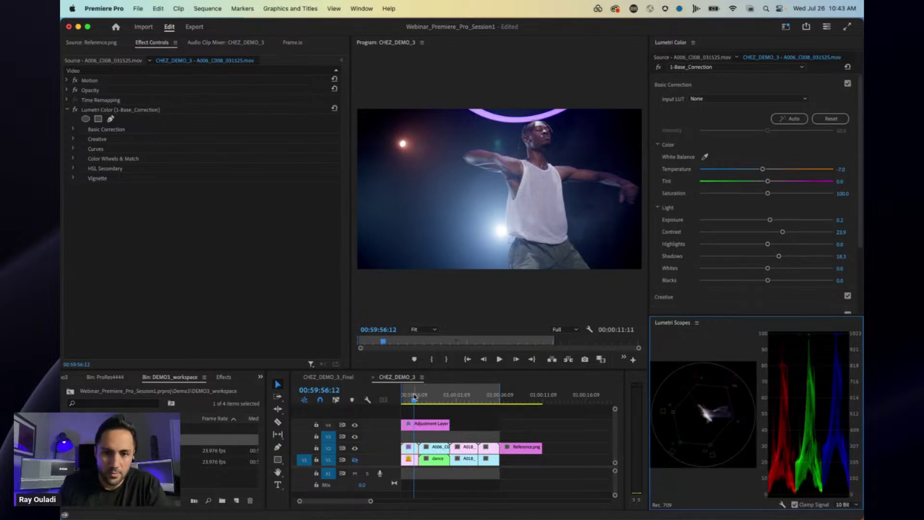
Add a second Lumetri Color effect to the first A006 clip and rename it 2-Purple.
{"action": "left_click_drag", "start_coordinate": [414, 395], "coordinate": [412, 397]}
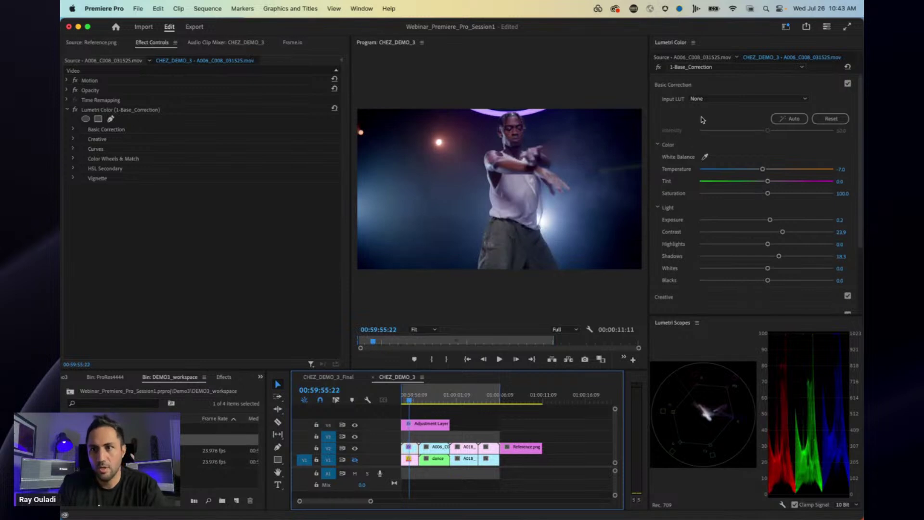
{"action": "left_click", "coordinate": [712, 68]}
{"action": "left_click", "coordinate": [698, 89]}
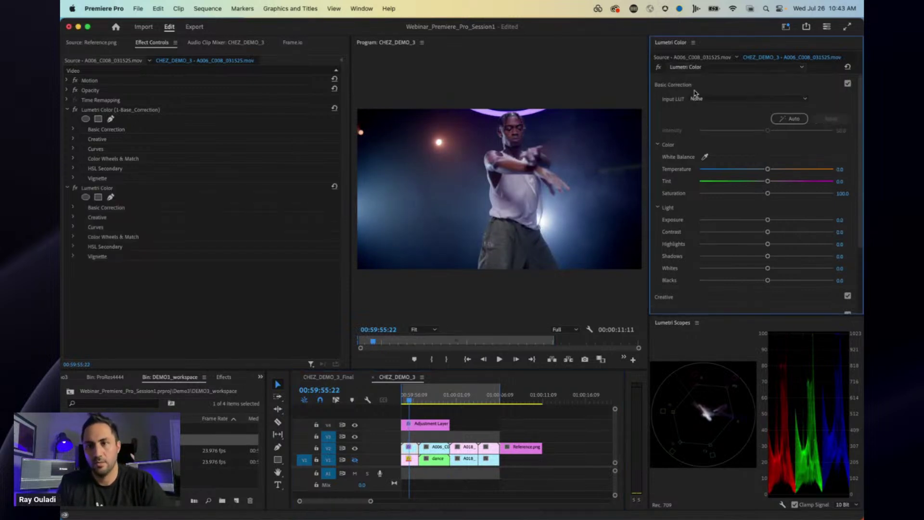
{"action": "left_click", "coordinate": [702, 68]}
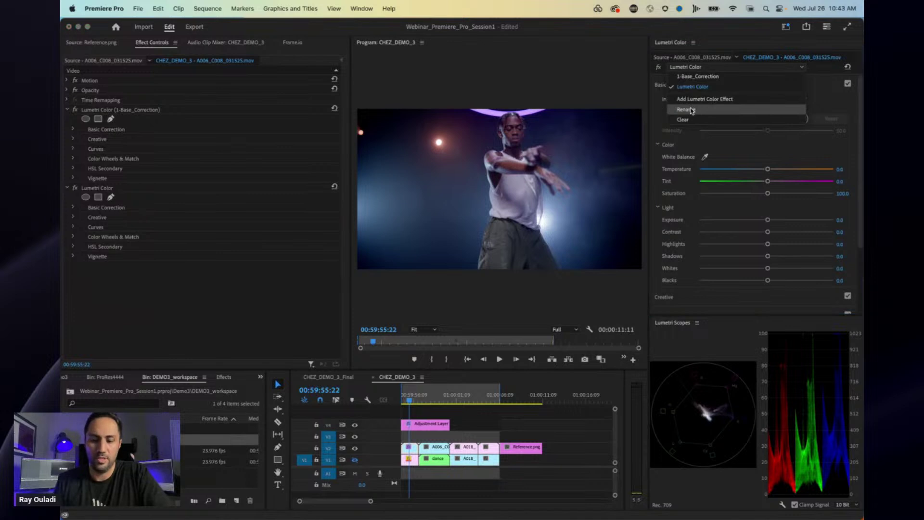
{"action": "left_click", "coordinate": [687, 109]}
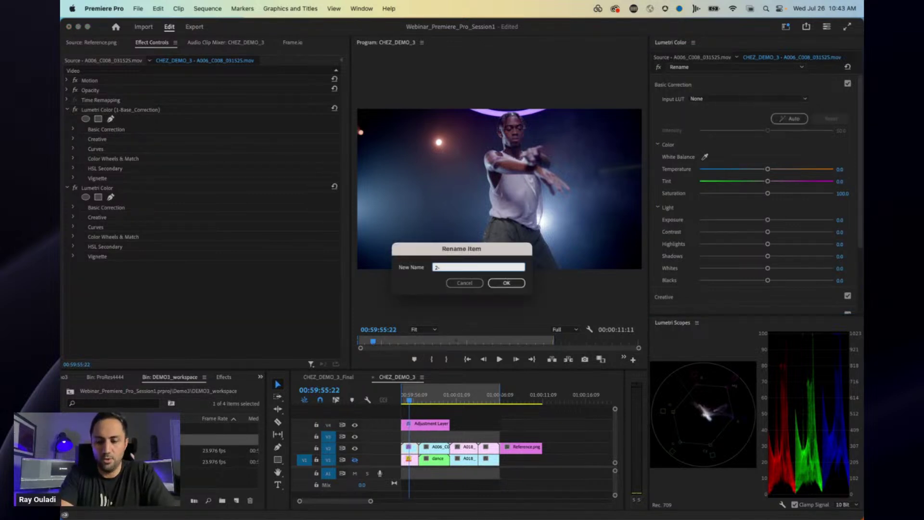
{"action": "type", "text": "2-Purple"}
{"action": "key", "text": "Return"}
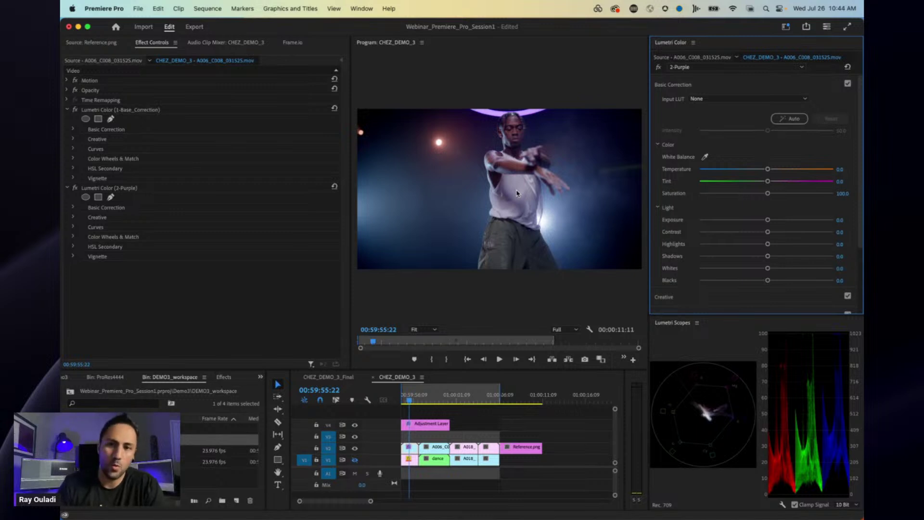
Sample a hue for the Hue vs Hue curve of 2-Purple and pull its leftmost point down into the blue range, turning the blue light purple.
{"action": "left_click", "coordinate": [702, 88]}
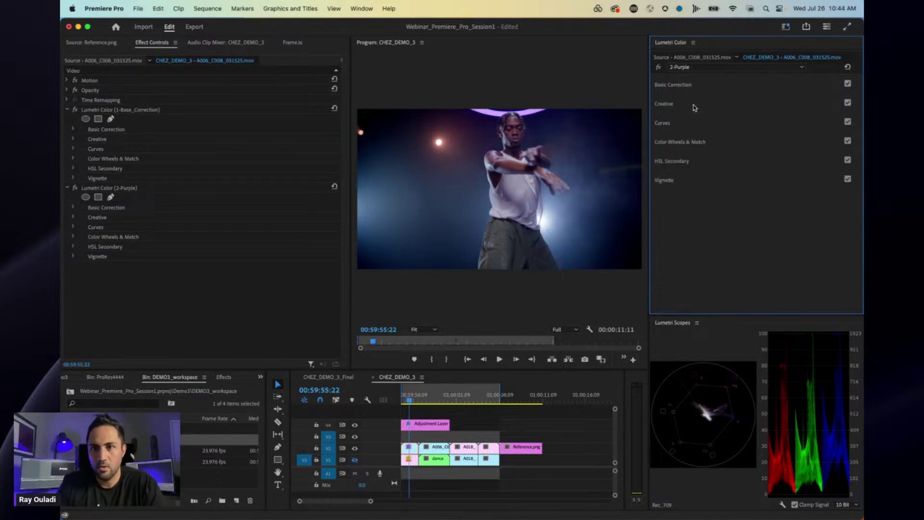
{"action": "left_click", "coordinate": [689, 122]}
{"action": "scroll", "coordinate": [689, 165], "scroll_direction": "down", "scroll_amount": 3}
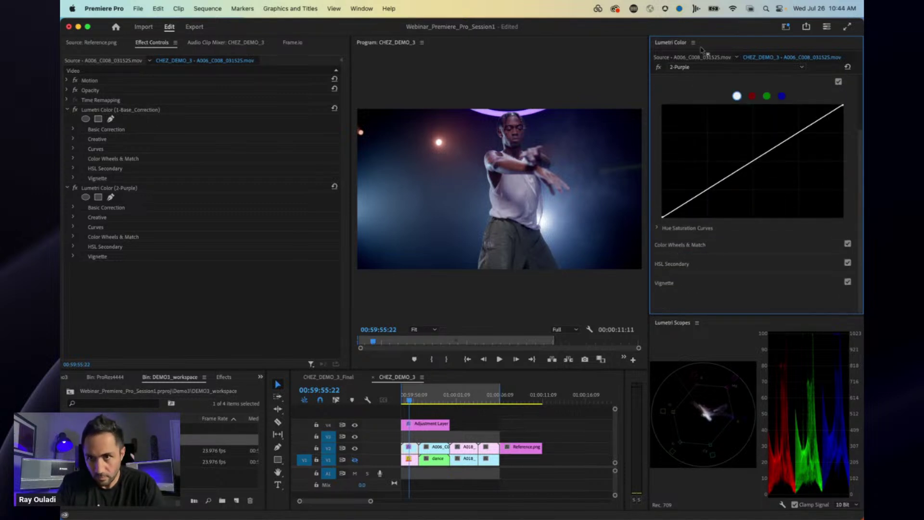
{"action": "scroll", "coordinate": [696, 102], "scroll_direction": "up", "scroll_amount": 3}
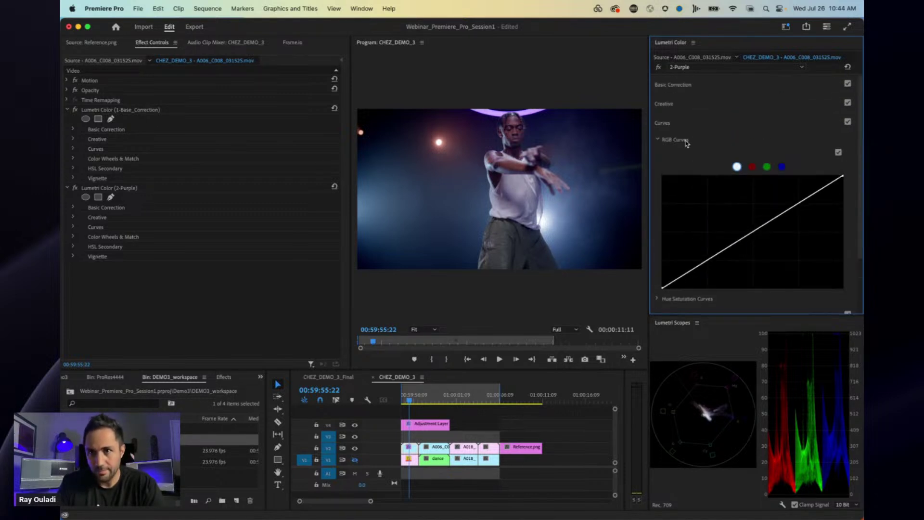
{"action": "left_click", "coordinate": [658, 140]}
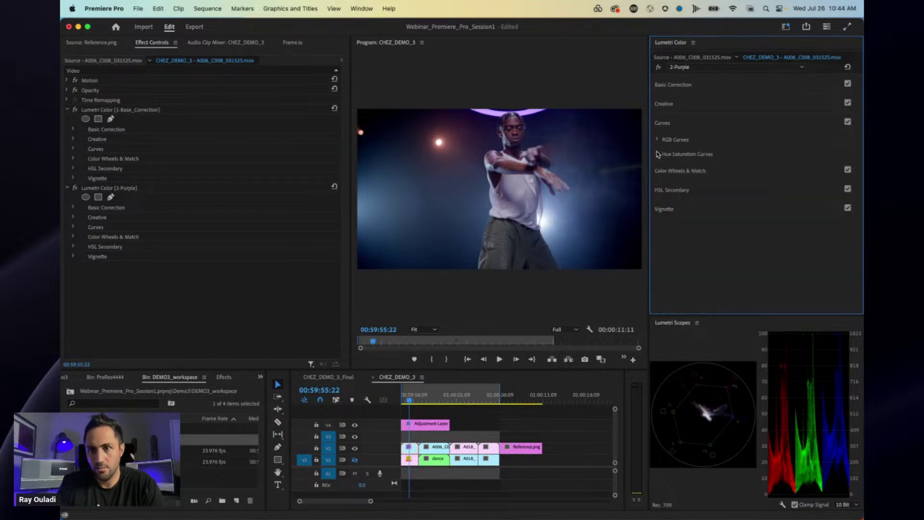
{"action": "left_click", "coordinate": [658, 154]}
{"action": "scroll", "coordinate": [742, 167], "scroll_direction": "down", "scroll_amount": 2}
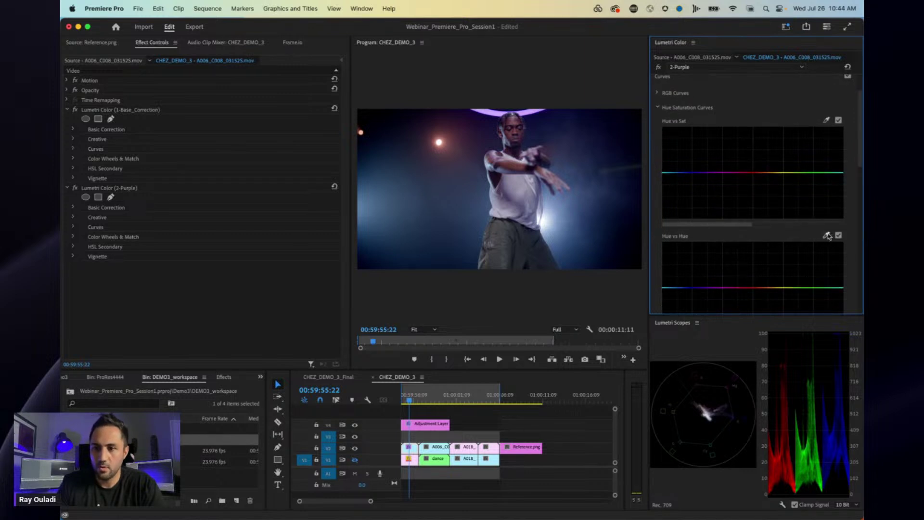
{"action": "scroll", "coordinate": [825, 239], "scroll_direction": "down", "scroll_amount": 2}
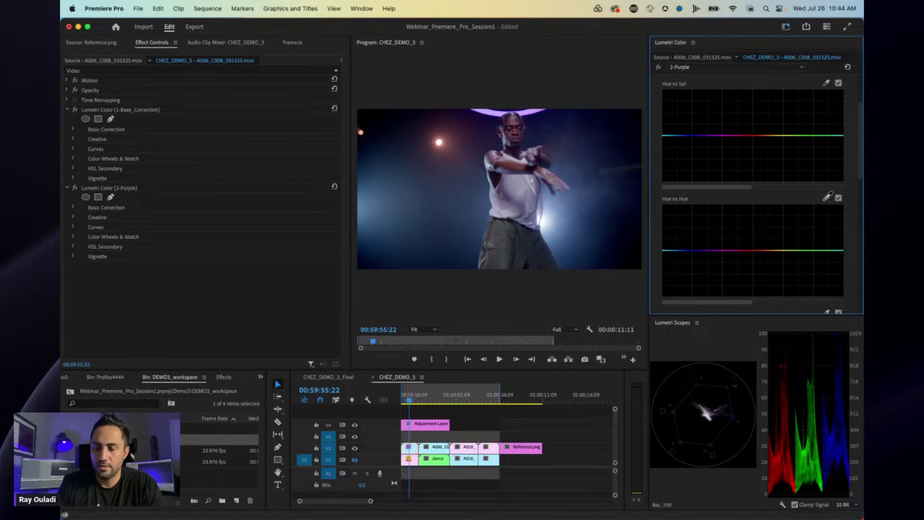
{"action": "left_click", "coordinate": [828, 195]}
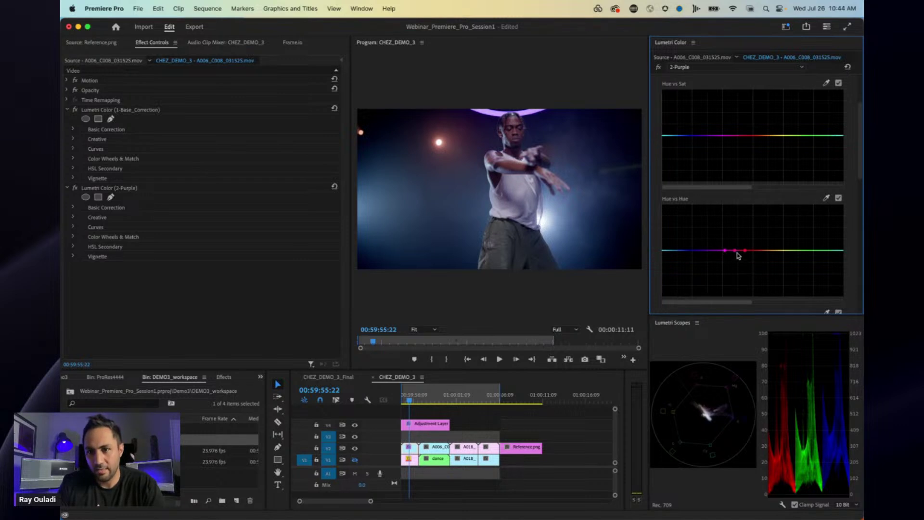
{"action": "scroll", "coordinate": [737, 246], "scroll_direction": "down", "scroll_amount": 1}
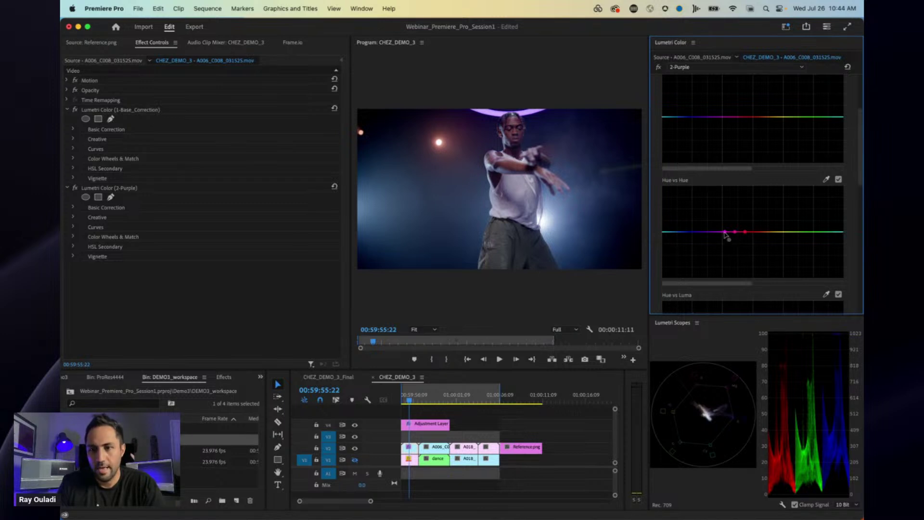
{"action": "left_click_drag", "start_coordinate": [724, 233], "coordinate": [699, 246]}
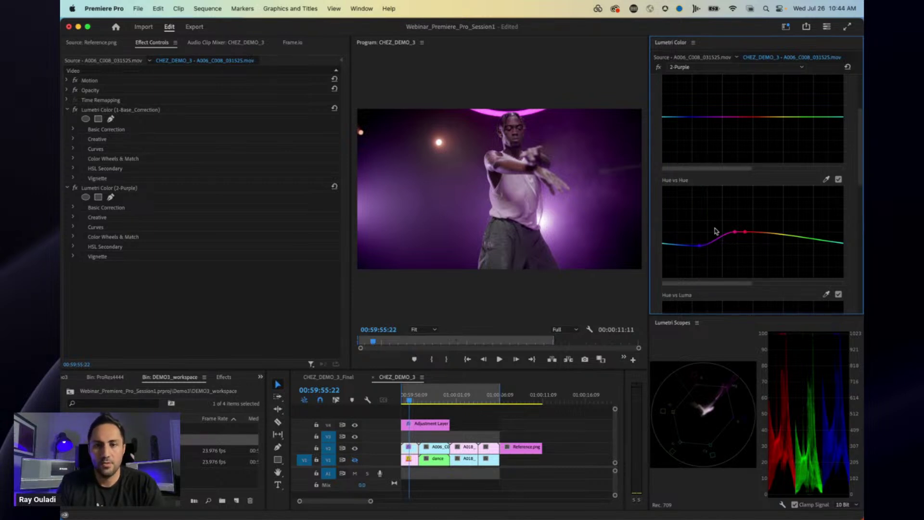
Compare the purple grade with the reference still in an enlarged Comparison View.
{"action": "left_click", "coordinate": [602, 360]}
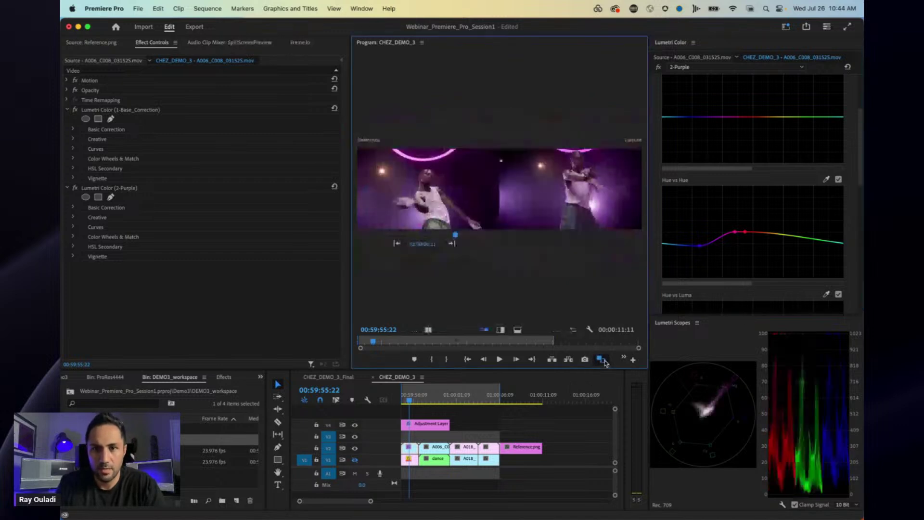
{"action": "key", "text": "grave"}
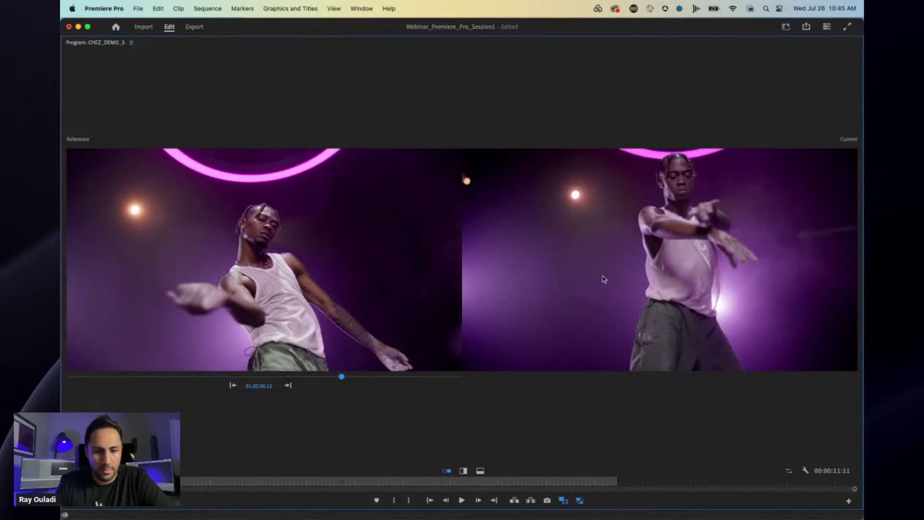
{"action": "key", "text": "grave"}
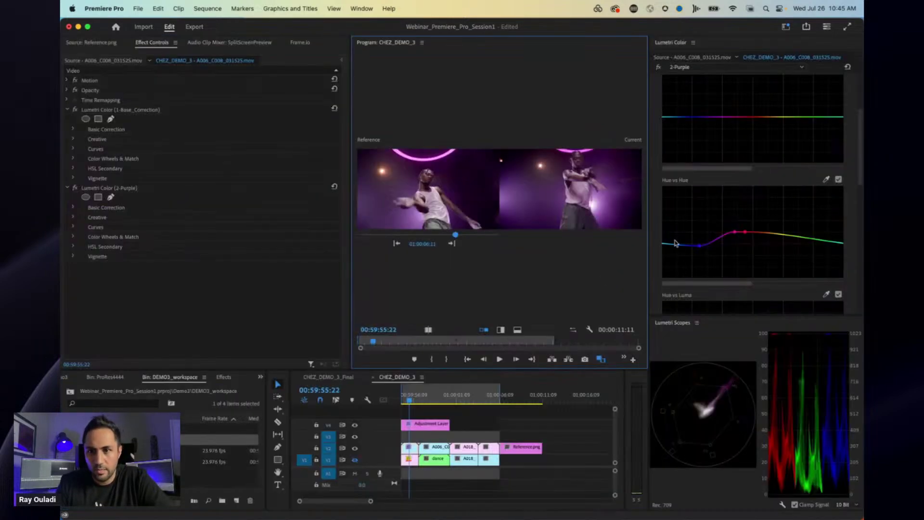
Lower the blue point on the Hue vs Hue curve slightly and recheck the enlarged comparison with the reference before leaving Comparison View.
{"action": "left_click", "coordinate": [700, 247]}
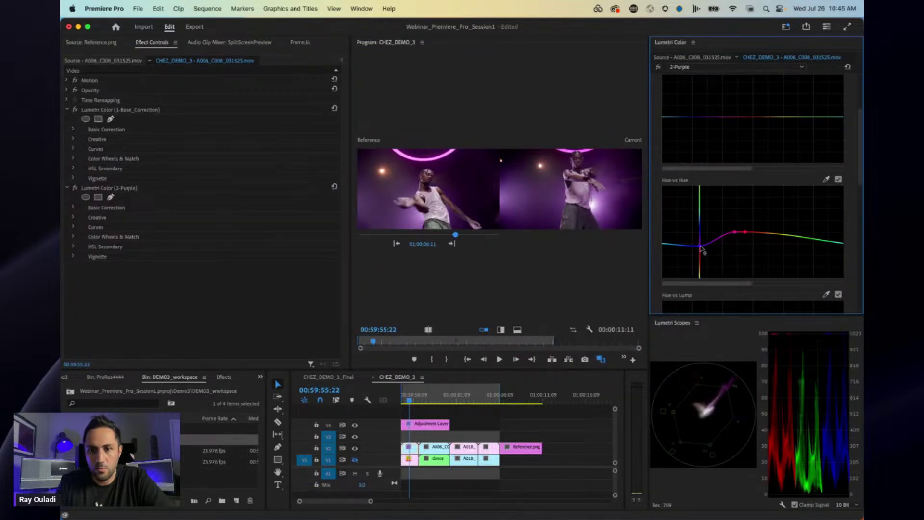
{"action": "left_click", "coordinate": [568, 191]}
{"action": "key", "text": "grave"}
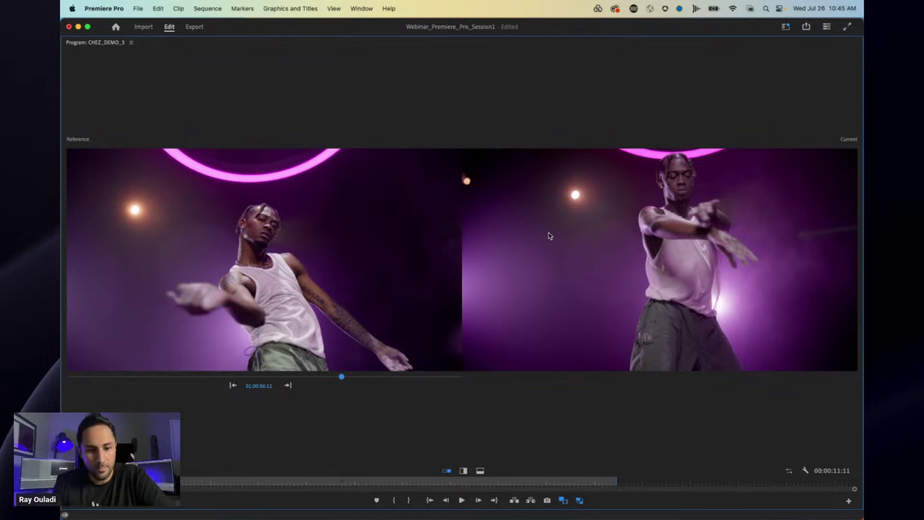
{"action": "key", "text": "grave"}
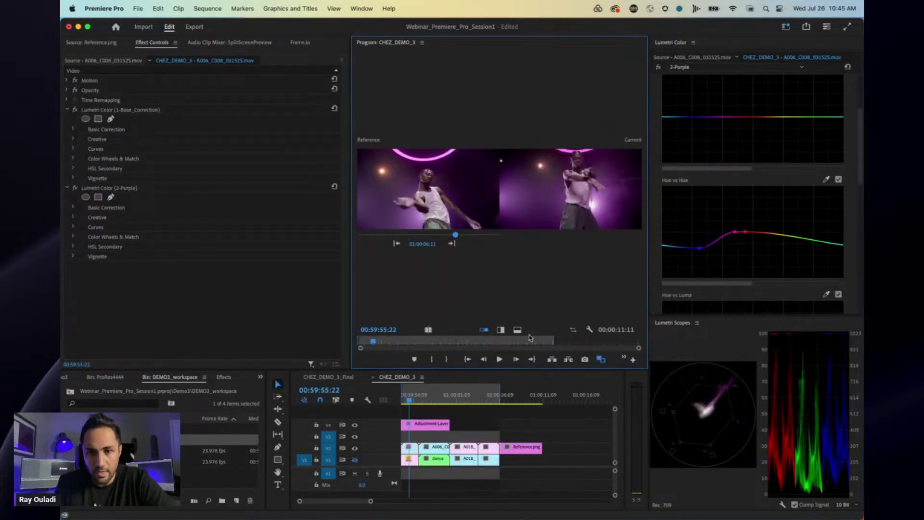
{"action": "left_click", "coordinate": [601, 359]}
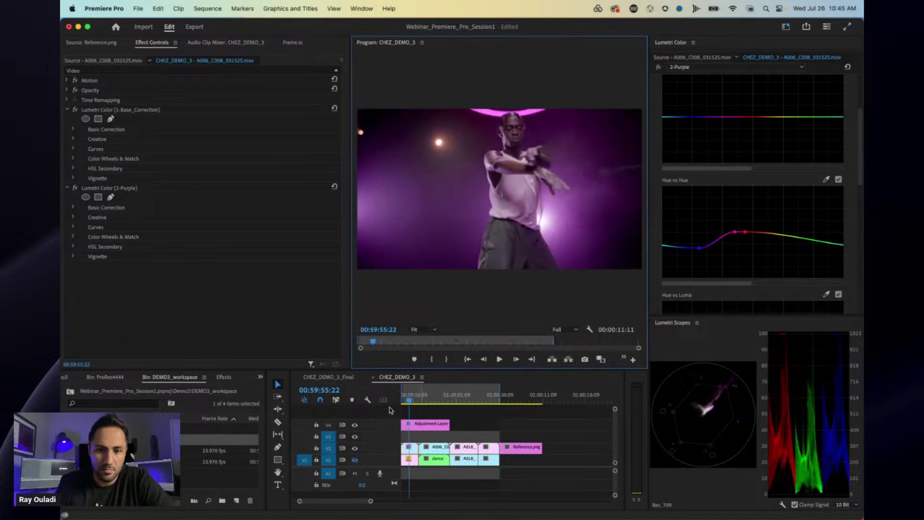
Play the first A006 clip from the start of the sequence to review the purple grade in motion.
{"action": "left_click", "coordinate": [400, 402]}
{"action": "key", "text": "space"}
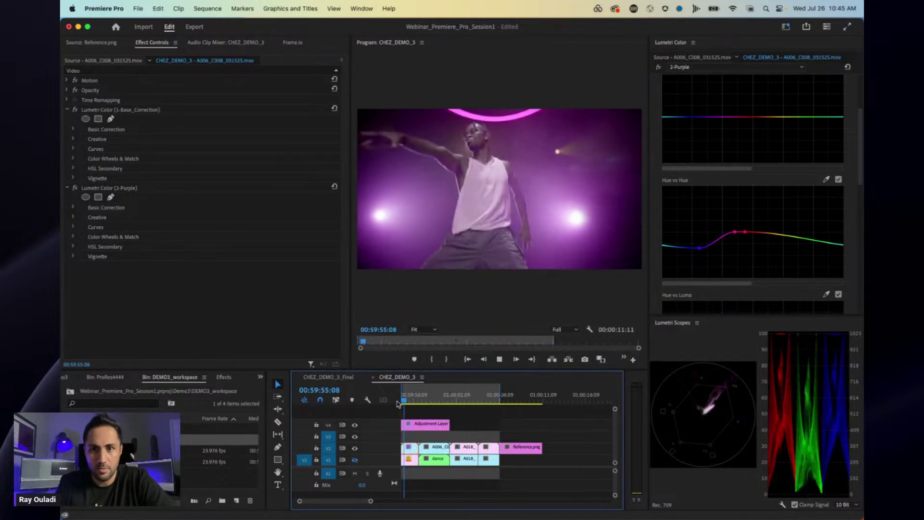
{"action": "key", "text": "space"}
{"action": "left_click_drag", "start_coordinate": [407, 402], "coordinate": [398, 405]}
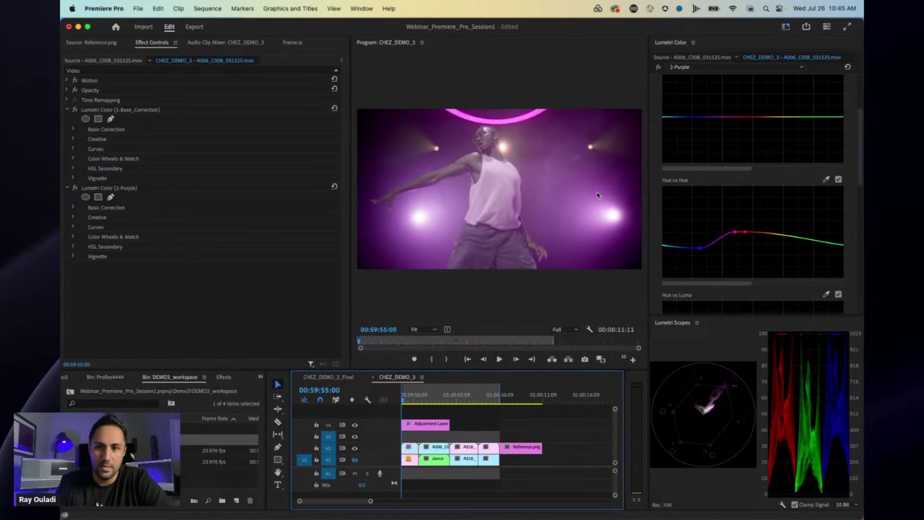
{"action": "key", "text": "space"}
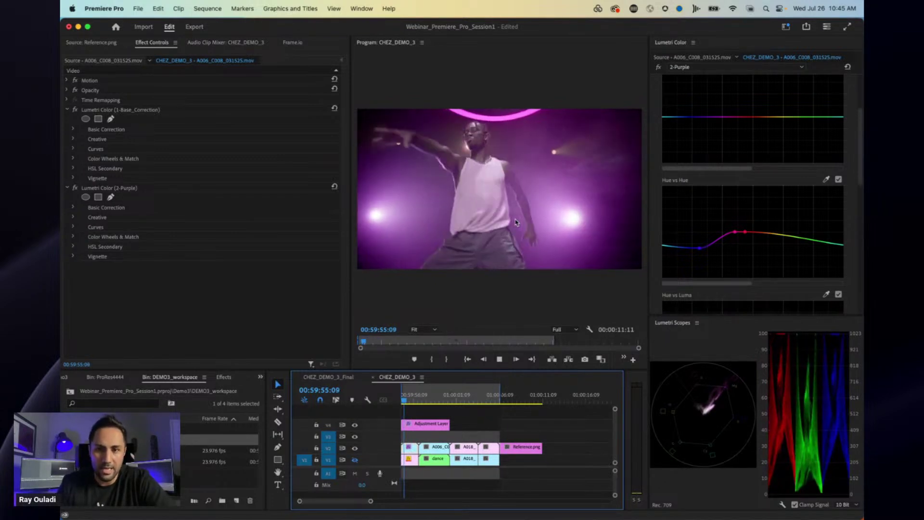
{"action": "key", "text": "space"}
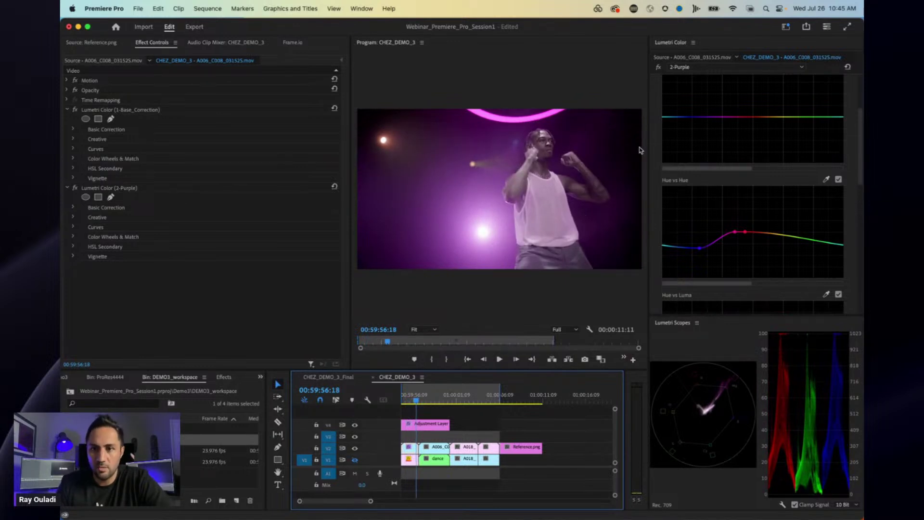
Add a third Lumetri Color effect to the first A006 clip.
{"action": "left_click", "coordinate": [705, 68]}
{"action": "left_click", "coordinate": [695, 98]}
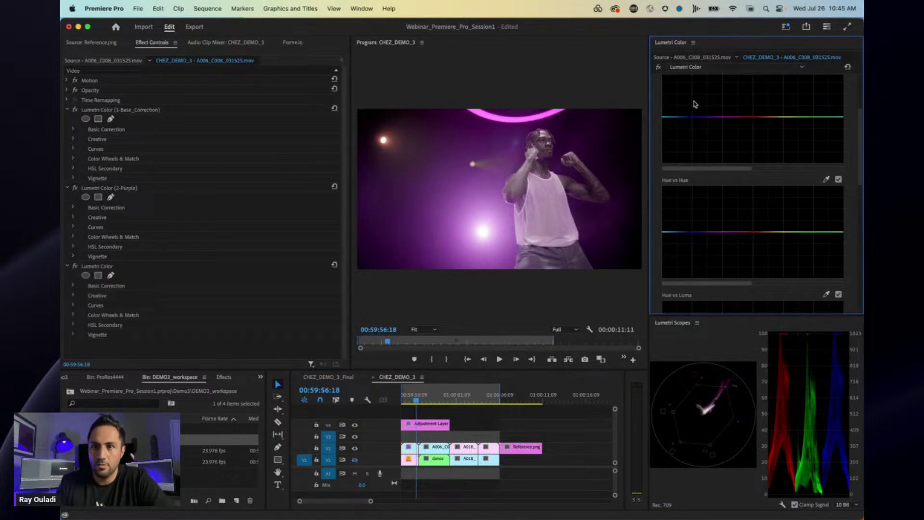
{"action": "left_click", "coordinate": [691, 68]}
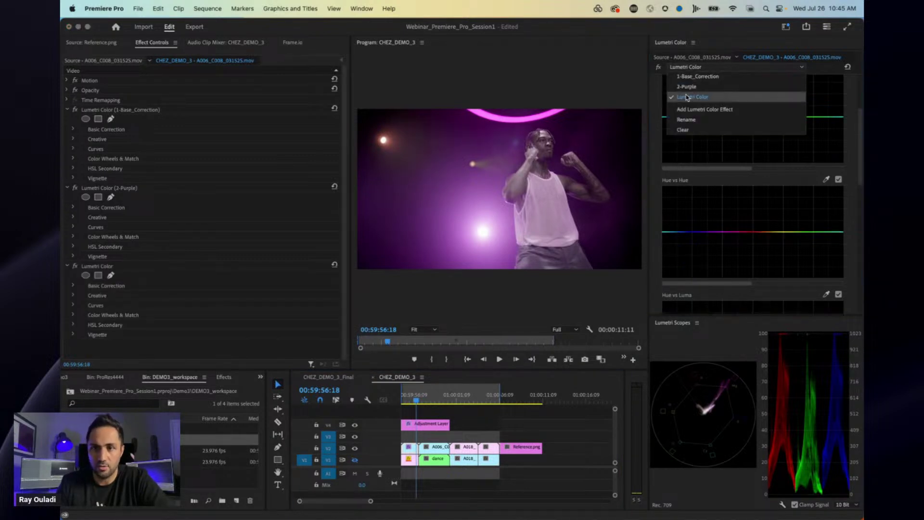
{"action": "left_click", "coordinate": [690, 110]}
{"action": "left_click", "coordinate": [688, 68]}
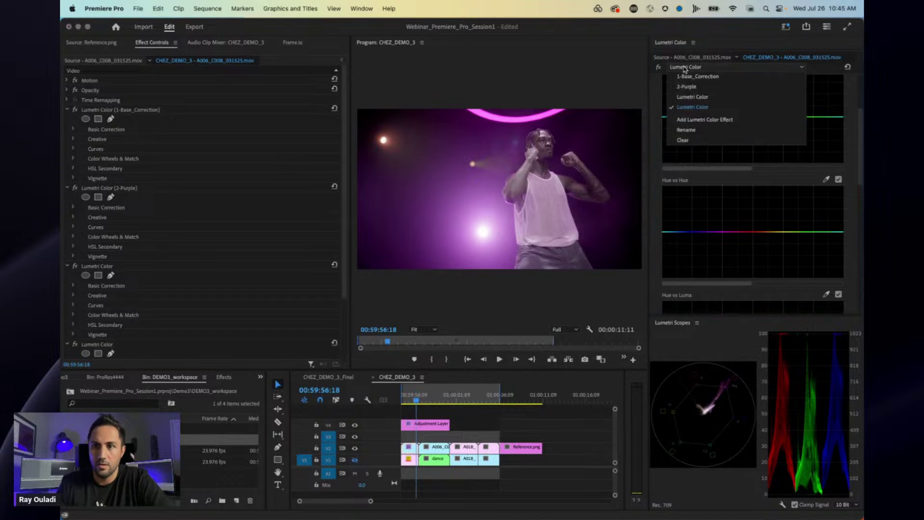
{"action": "left_click", "coordinate": [691, 99]}
{"action": "left_click", "coordinate": [691, 70]}
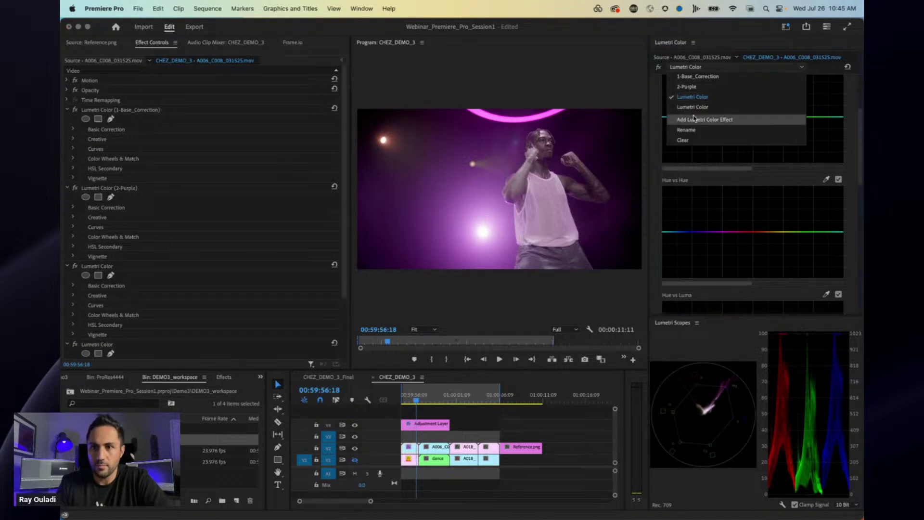
{"action": "left_click", "coordinate": [102, 302]}
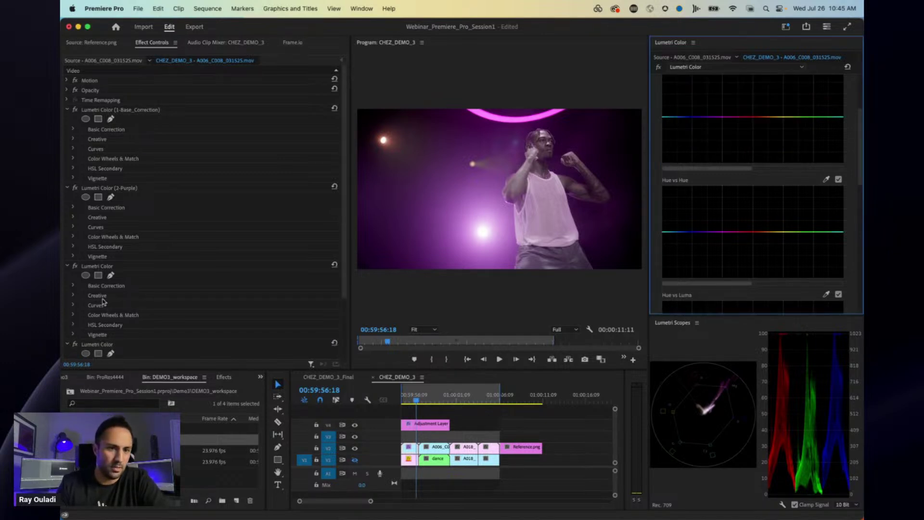
{"action": "left_click", "coordinate": [68, 266]}
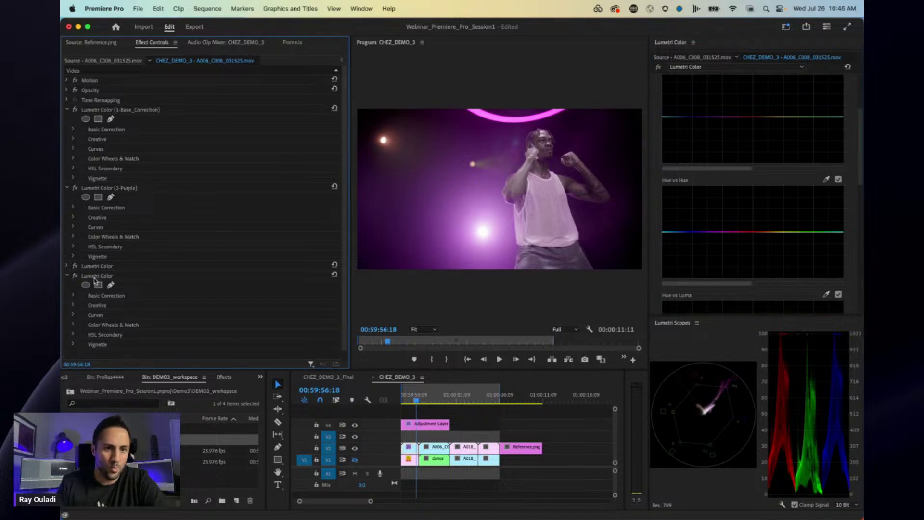
{"action": "left_click", "coordinate": [95, 276]}
{"action": "key", "text": "Delete"}
Rename the clip's third Lumetri Color effect as 3-SUbject.
{"action": "left_click", "coordinate": [101, 266]}
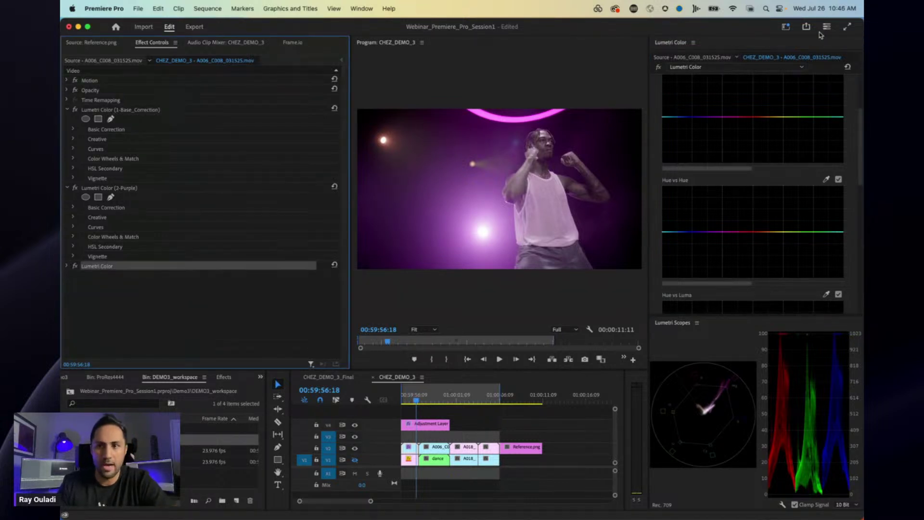
{"action": "left_click", "coordinate": [698, 68]}
{"action": "left_click", "coordinate": [688, 120]}
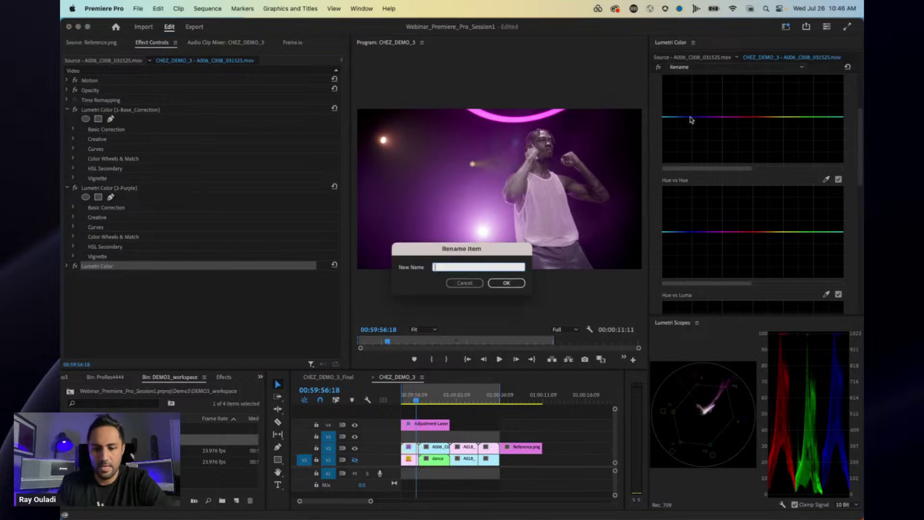
{"action": "type", "text": "3-SUbject"}
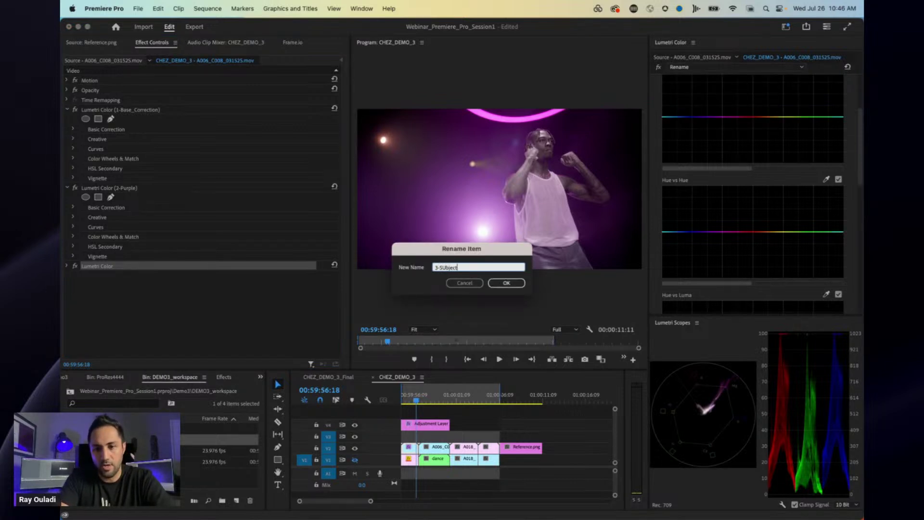
{"action": "key", "text": "Return"}
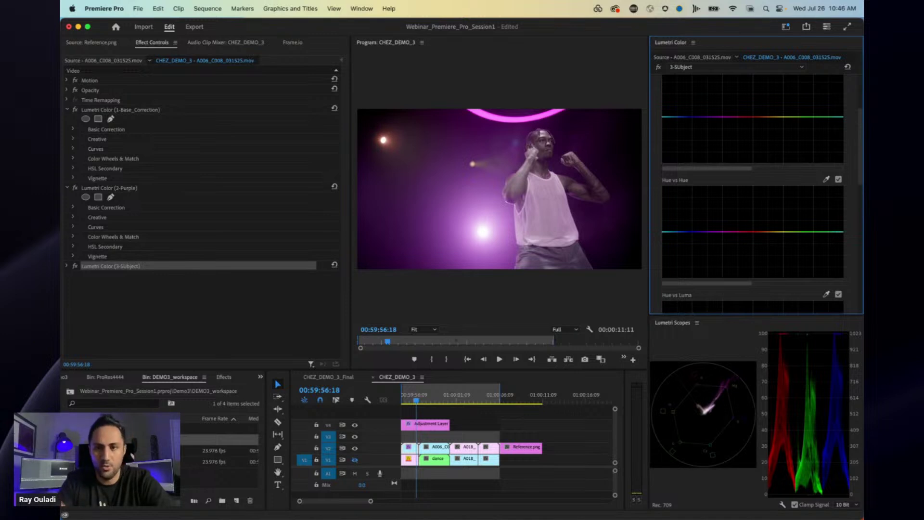
Add an elliptical mask to the 3-SUbject effect, stretch it tall and wide around the dancer, and feather it about 466.
{"action": "scroll", "coordinate": [718, 111], "scroll_direction": "up", "scroll_amount": 3}
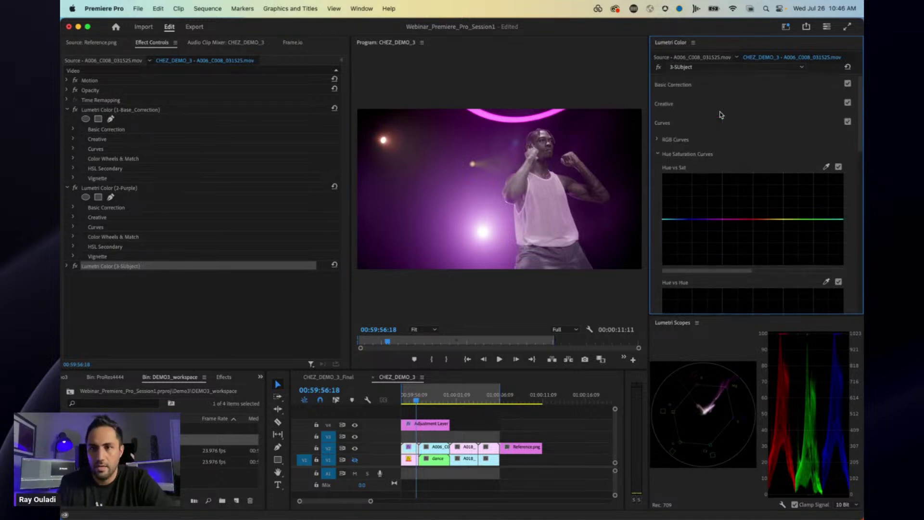
{"action": "left_click", "coordinate": [67, 266]}
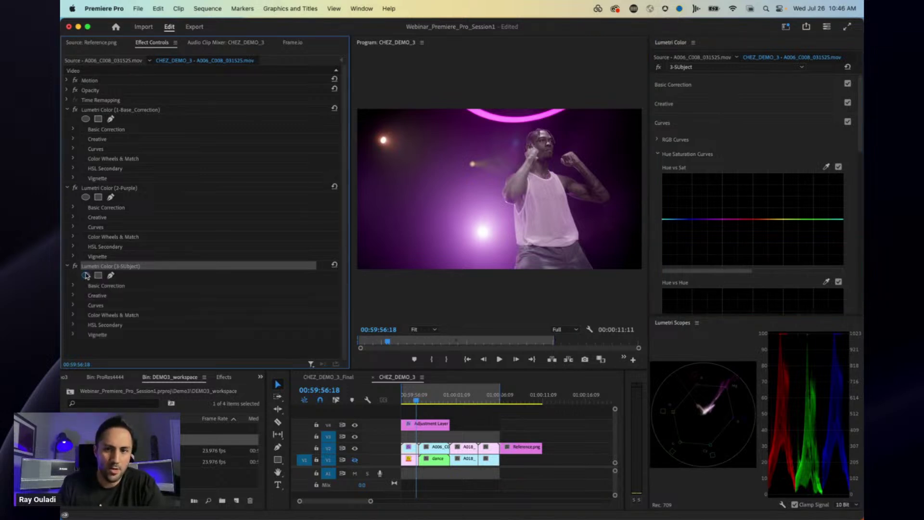
{"action": "left_click", "coordinate": [85, 275]}
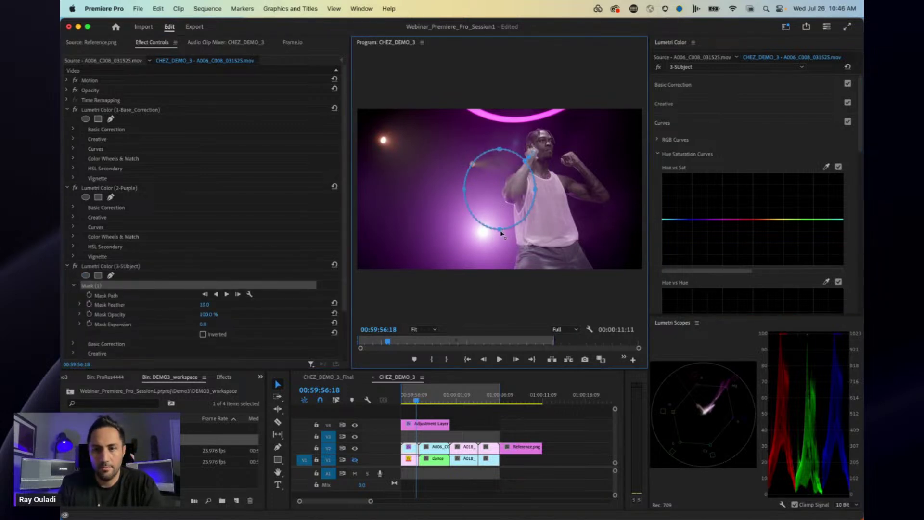
{"action": "left_click_drag", "start_coordinate": [502, 233], "coordinate": [500, 297]}
{"action": "left_click_drag", "start_coordinate": [500, 150], "coordinate": [501, 87]}
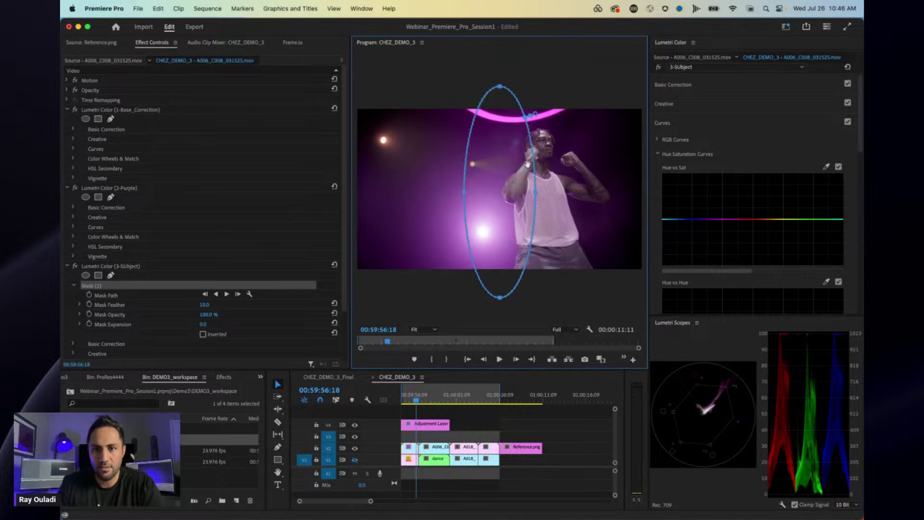
{"action": "left_click_drag", "start_coordinate": [536, 193], "coordinate": [613, 192]}
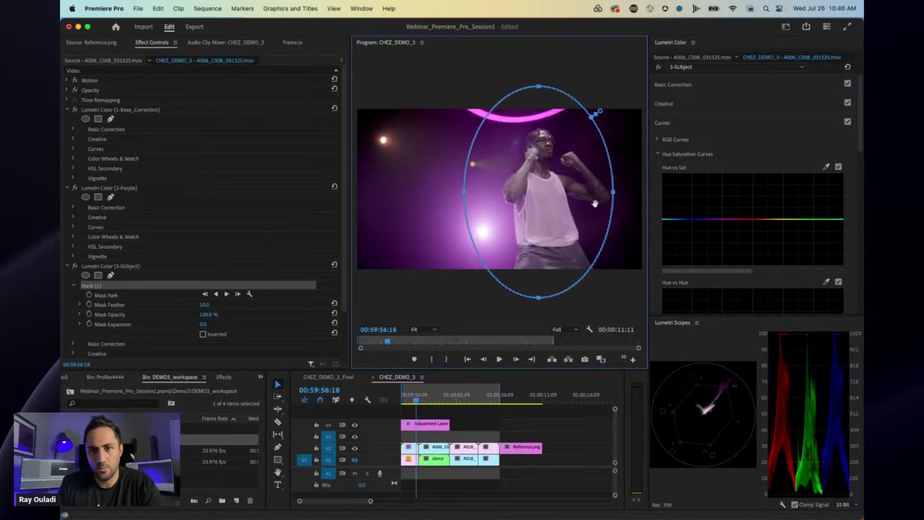
{"action": "left_click_drag", "start_coordinate": [463, 196], "coordinate": [451, 192]}
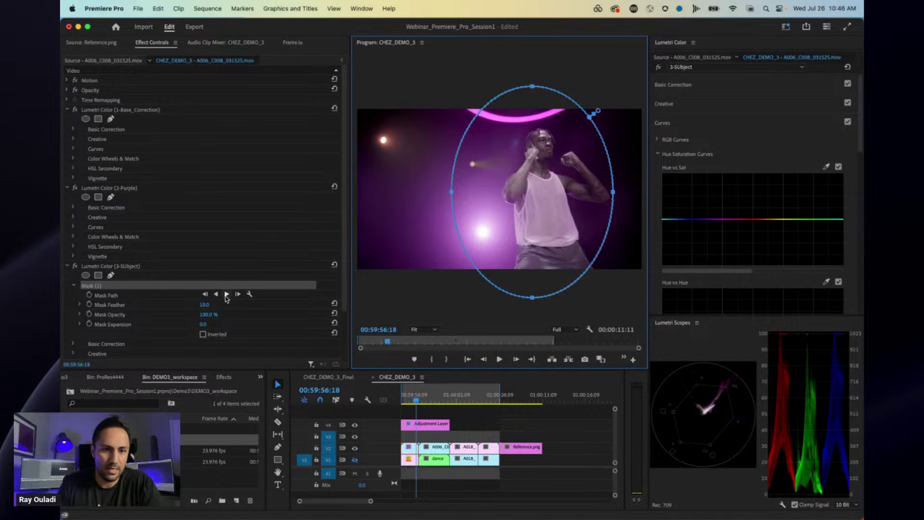
{"action": "left_click_drag", "start_coordinate": [206, 304], "coordinate": [250, 304]}
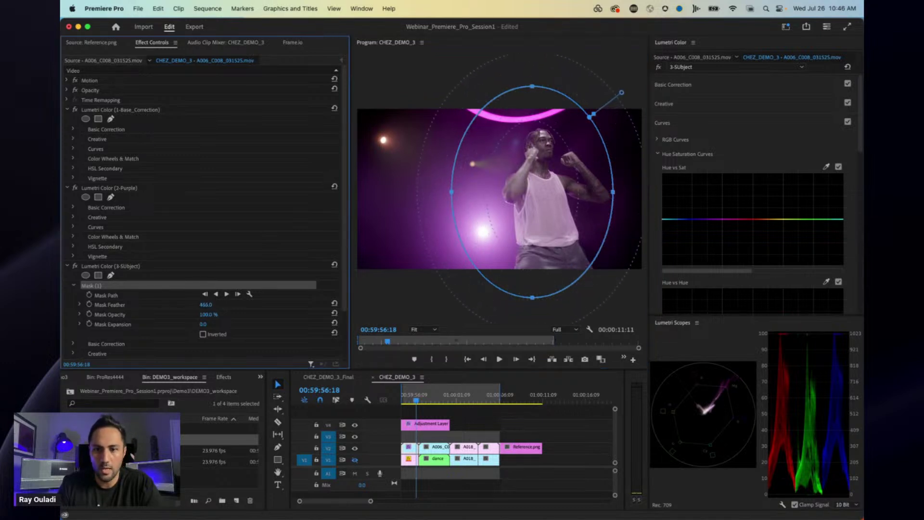
{"action": "mouse_move", "coordinate": [417, 395]}
{"action": "left_mouse_down"}
{"action": "mouse_move", "coordinate": [400, 399]}
{"action": "mouse_move", "coordinate": [419, 400]}
{"action": "left_mouse_up"}
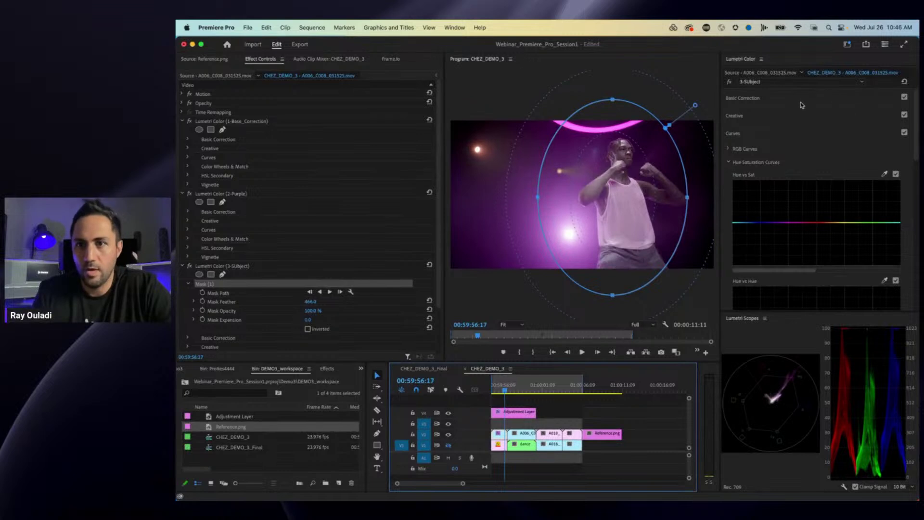
Open the RGB Curves controls of the 3-SUbject effect.
{"action": "left_click", "coordinate": [800, 102]}
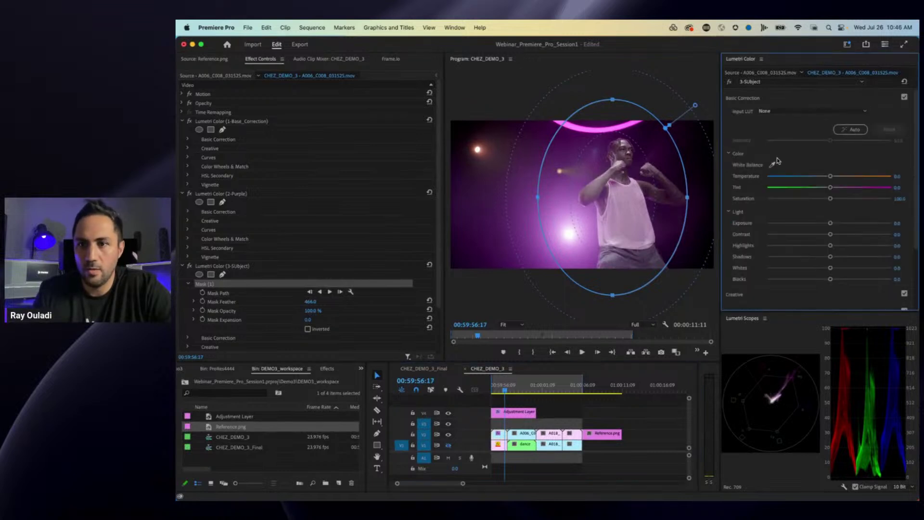
{"action": "scroll", "coordinate": [762, 164], "scroll_direction": "down", "scroll_amount": 3}
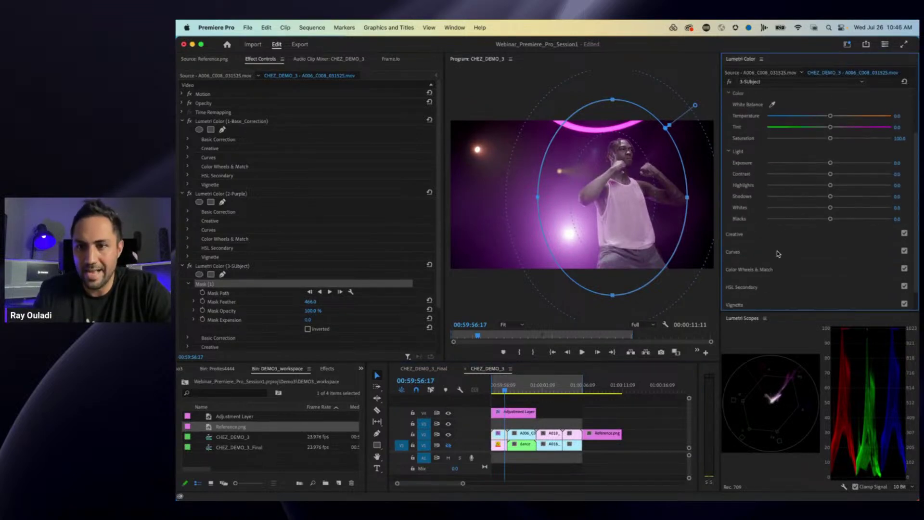
{"action": "left_click", "coordinate": [778, 252]}
{"action": "scroll", "coordinate": [758, 123], "scroll_direction": "up", "scroll_amount": 1}
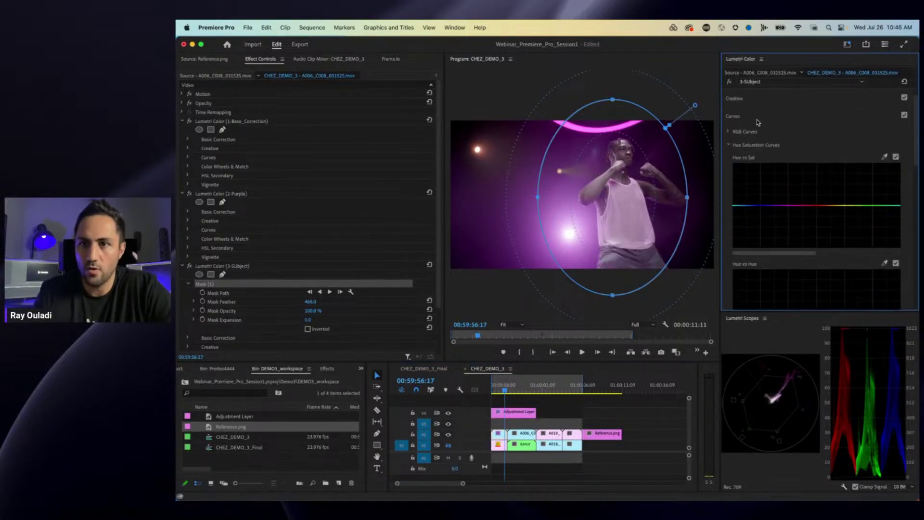
{"action": "left_click", "coordinate": [729, 132]}
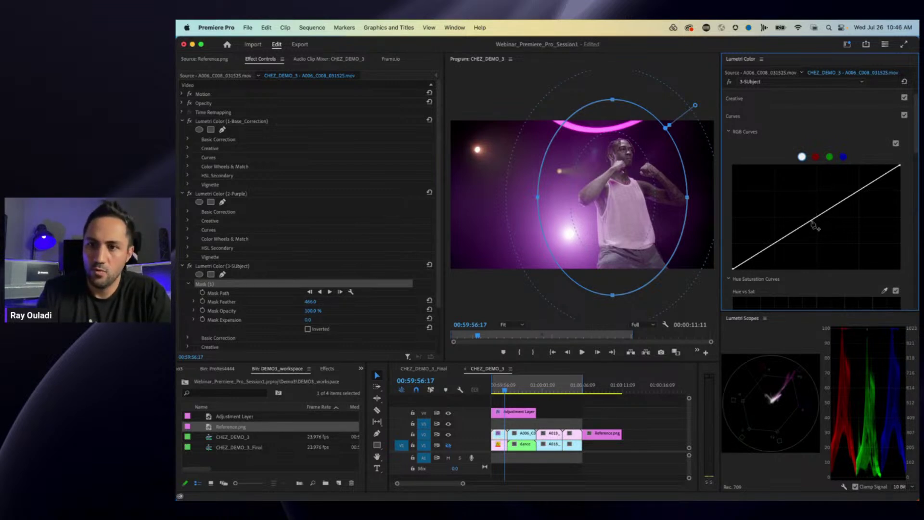
Try lifting the midpoints of the master and blue RGB curves slightly, and remove the added points.
{"action": "mouse_move", "coordinate": [812, 224]}
{"action": "left_mouse_down"}
{"action": "mouse_move", "coordinate": [810, 211]}
{"action": "mouse_move", "coordinate": [813, 234]}
{"action": "mouse_move", "coordinate": [811, 217]}
{"action": "left_mouse_up"}
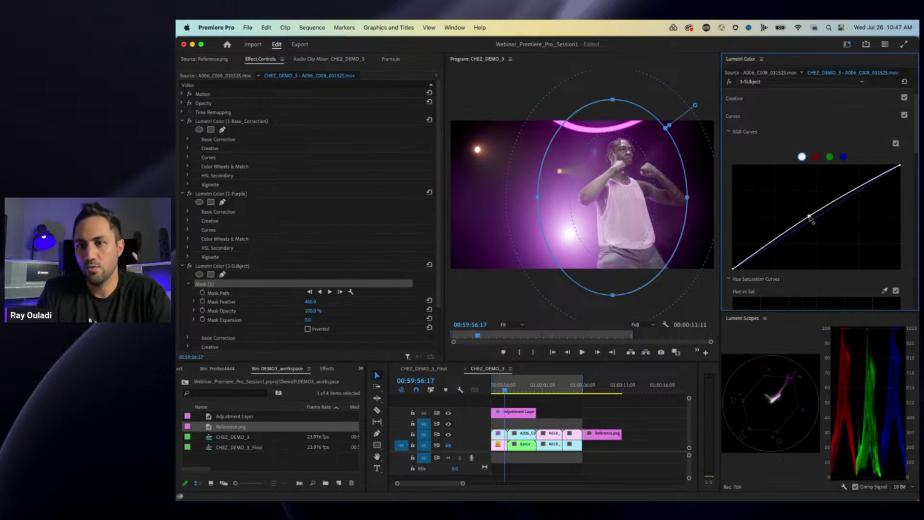
{"action": "left_click", "coordinate": [815, 158]}
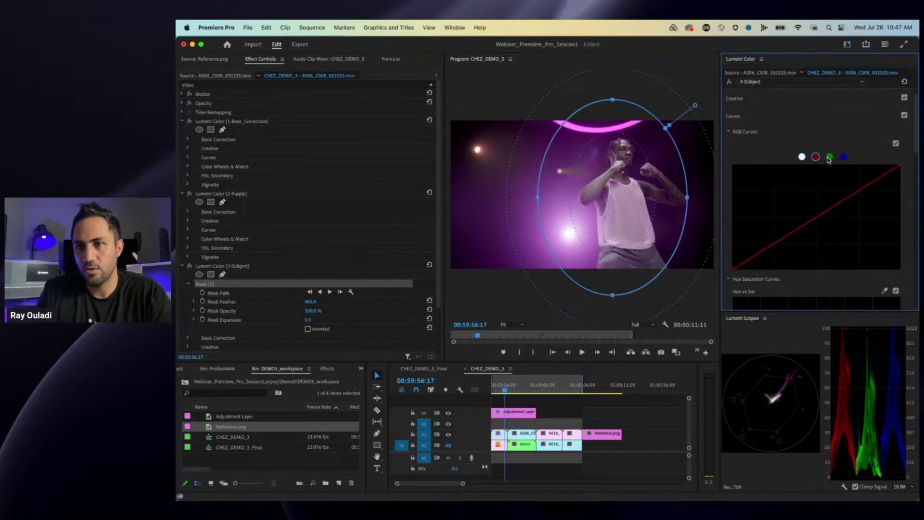
{"action": "left_click", "coordinate": [830, 157]}
{"action": "left_click", "coordinate": [843, 157]}
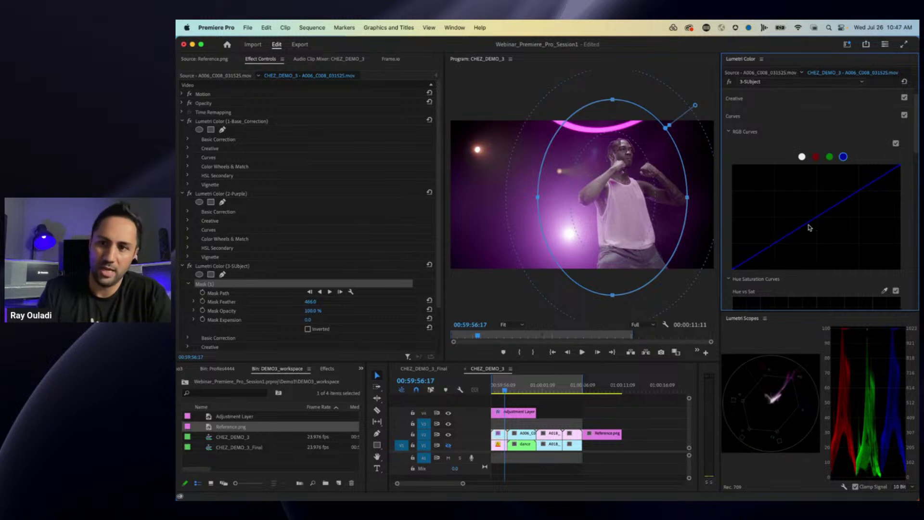
{"action": "mouse_move", "coordinate": [810, 227]}
{"action": "left_mouse_down"}
{"action": "mouse_move", "coordinate": [810, 212]}
{"action": "mouse_move", "coordinate": [813, 240]}
{"action": "mouse_move", "coordinate": [810, 220]}
{"action": "left_mouse_up"}
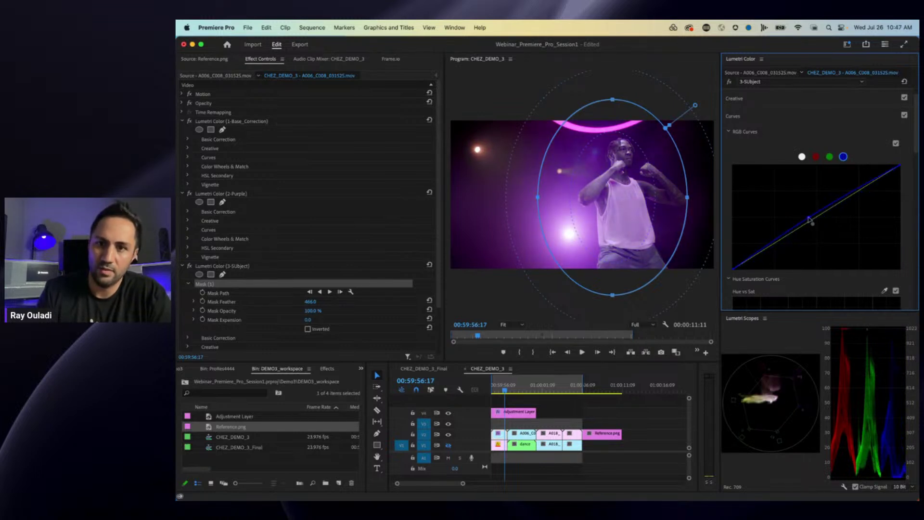
{"action": "left_click", "coordinate": [810, 220], "text": "super"}
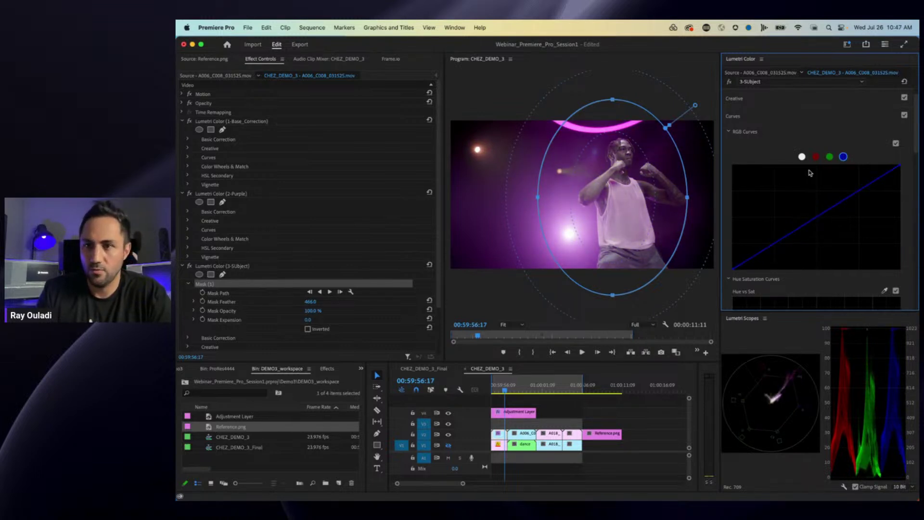
Shape the master RGB curve of 3-SUbject with a slightly raised midtone point and a slightly lowered shadow point.
{"action": "left_click", "coordinate": [802, 157]}
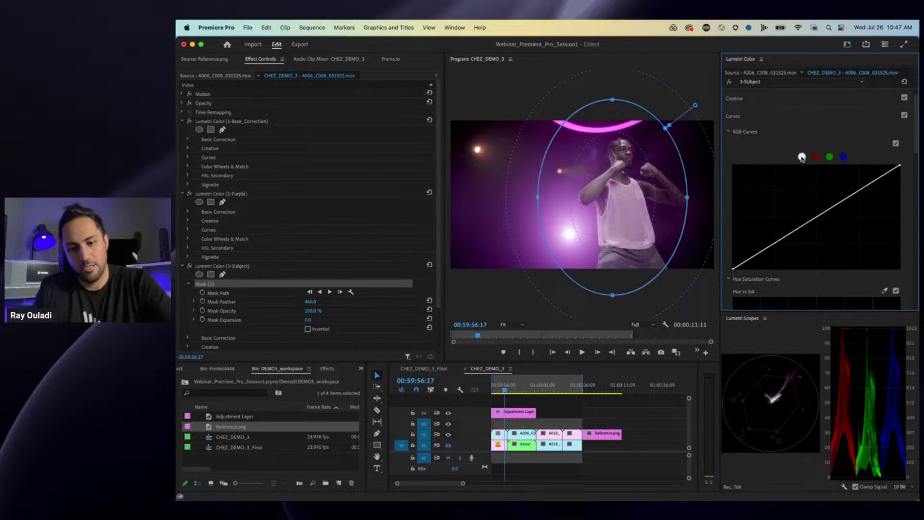
{"action": "left_click", "coordinate": [819, 214]}
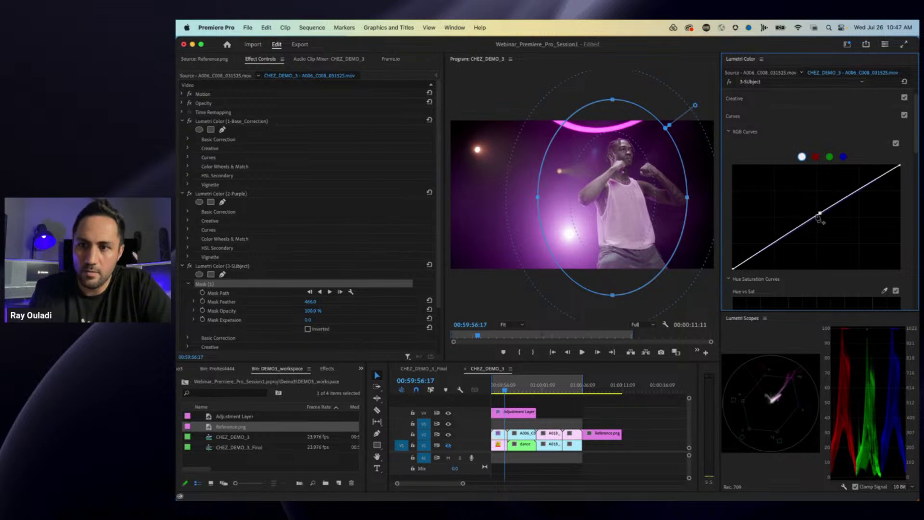
{"action": "left_click_drag", "start_coordinate": [819, 215], "coordinate": [819, 212]}
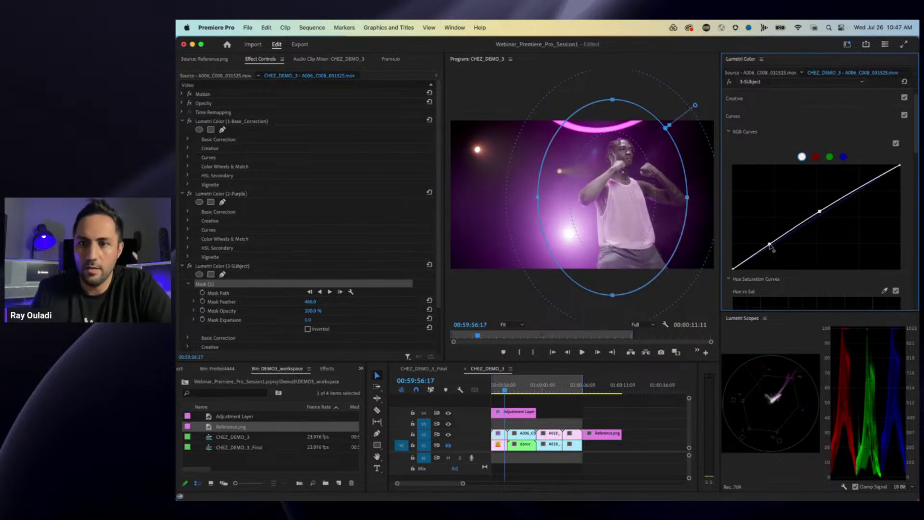
{"action": "left_click_drag", "start_coordinate": [770, 245], "coordinate": [763, 252]}
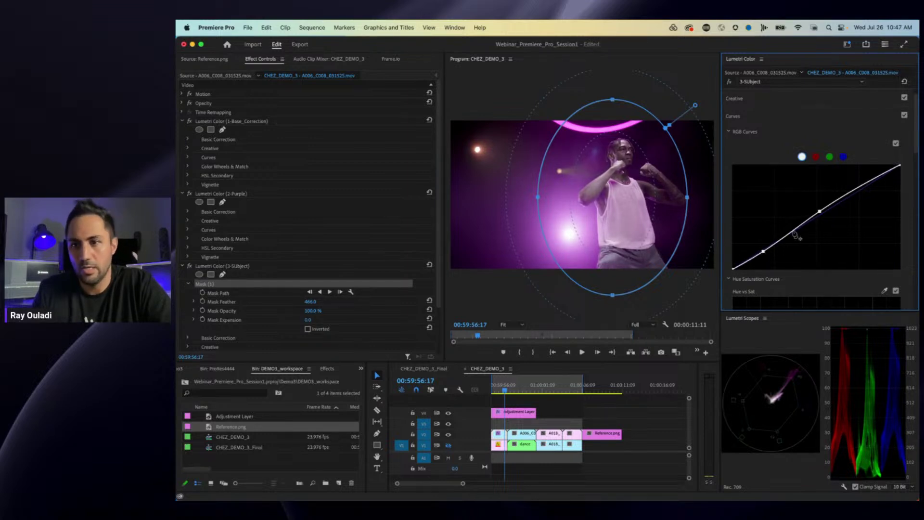
Compare the shot before and after by bypassing and restoring the 3-SUbject effect alone and all of the clip's Lumetri effects together.
{"action": "left_click", "coordinate": [728, 82]}
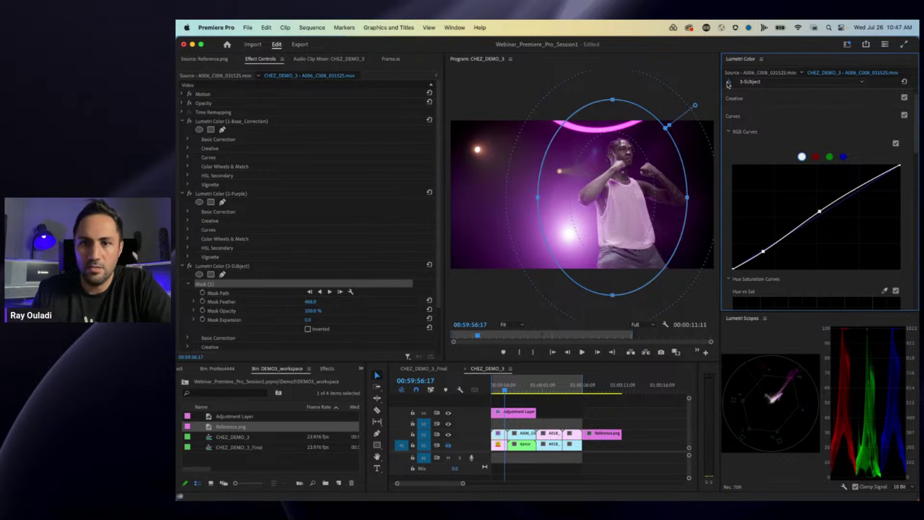
{"action": "left_click", "coordinate": [729, 83]}
{"action": "left_click", "coordinate": [729, 83]}
{"action": "left_click", "coordinate": [729, 82]}
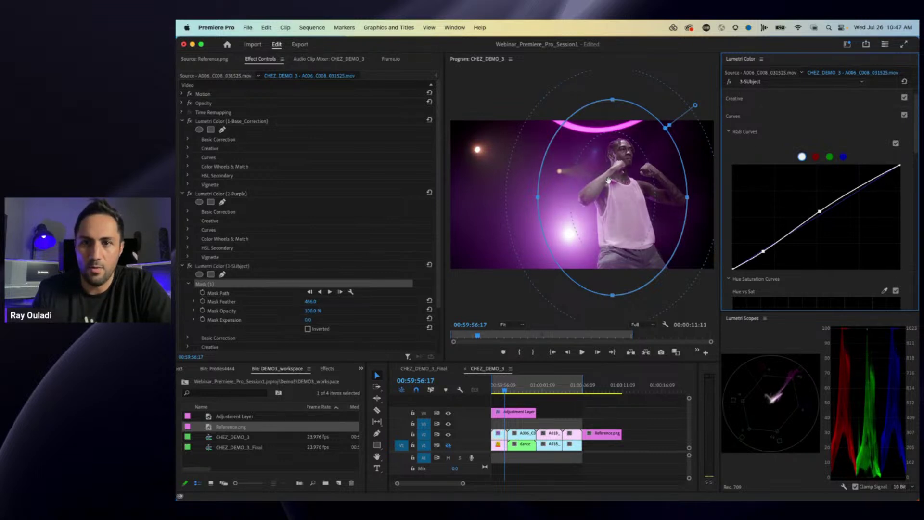
{"action": "left_click", "coordinate": [204, 268]}
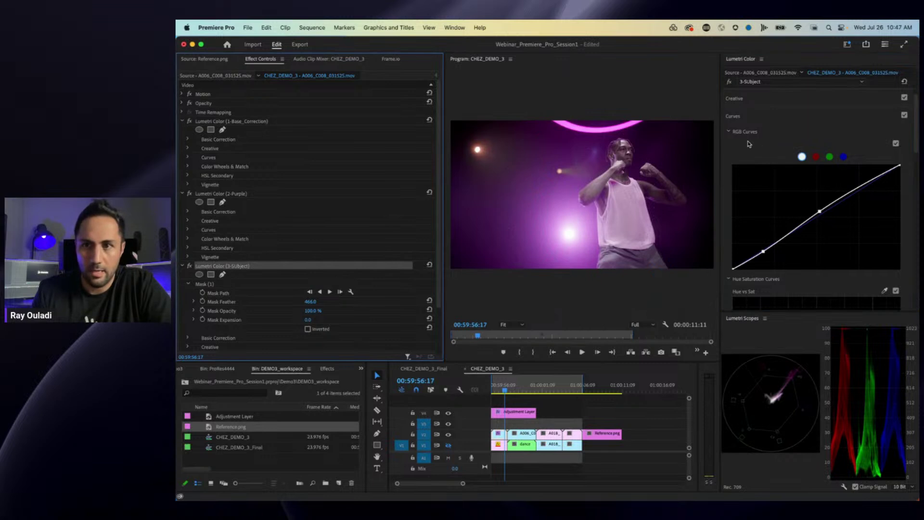
{"action": "key", "text": "shift+d"}
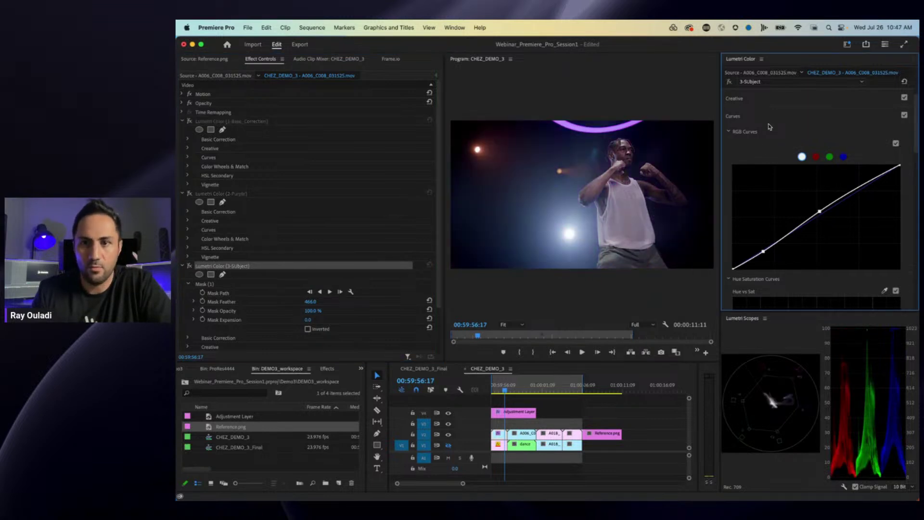
{"action": "key", "text": "shift+d"}
{"action": "key", "text": "shift+d"}
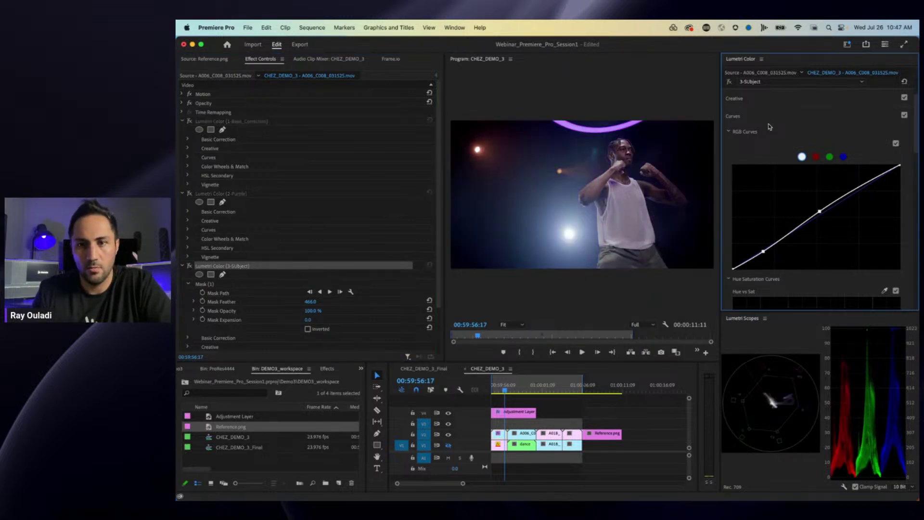
{"action": "key", "text": "shift+d"}
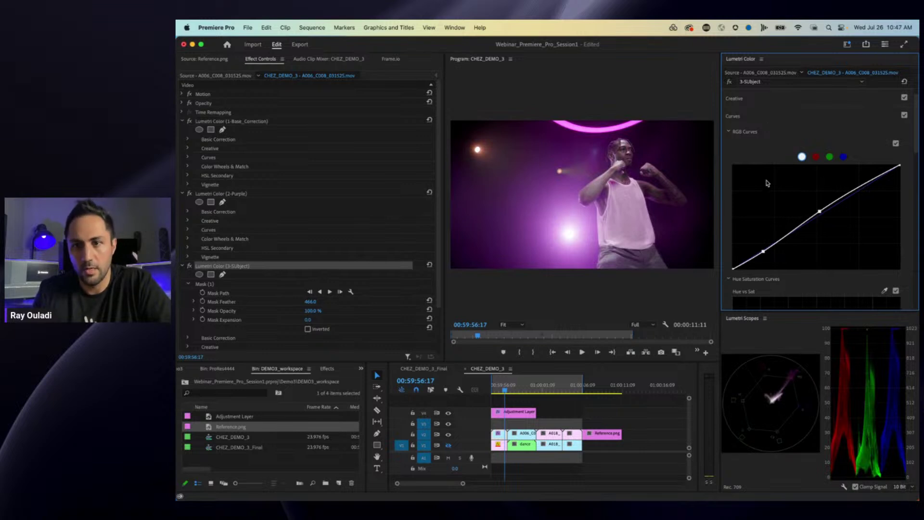
Add a fourth Lumetri Color effect to the first A006 clip and rename it 4-Mid_Detail.
{"action": "left_click", "coordinate": [769, 83]}
{"action": "left_click", "coordinate": [768, 121]}
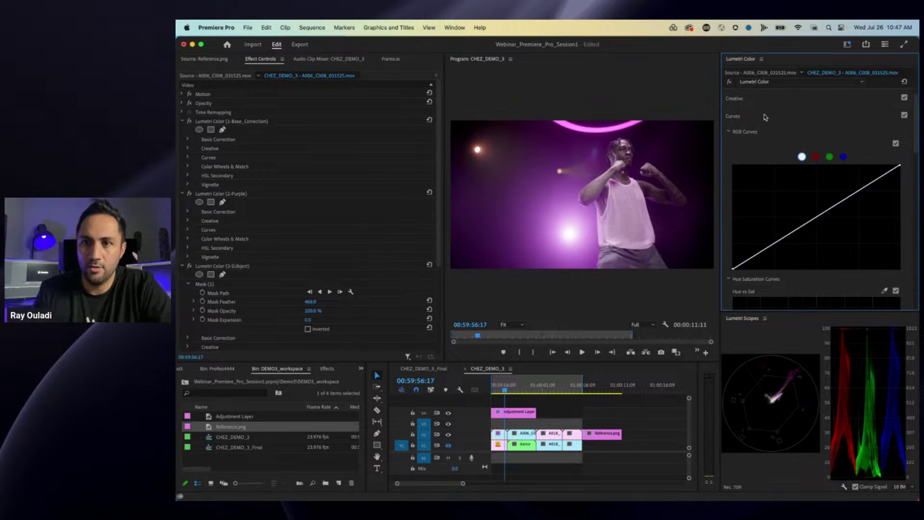
{"action": "left_click", "coordinate": [761, 83]}
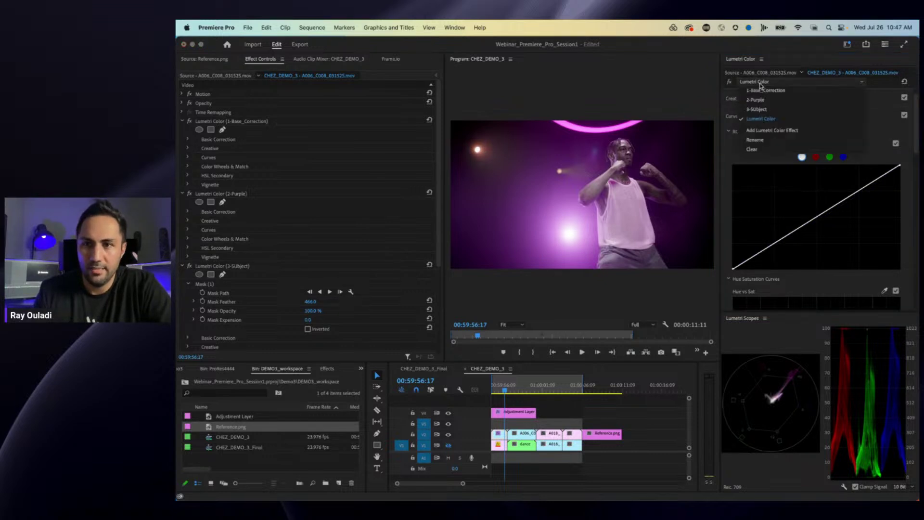
{"action": "left_click", "coordinate": [763, 139]}
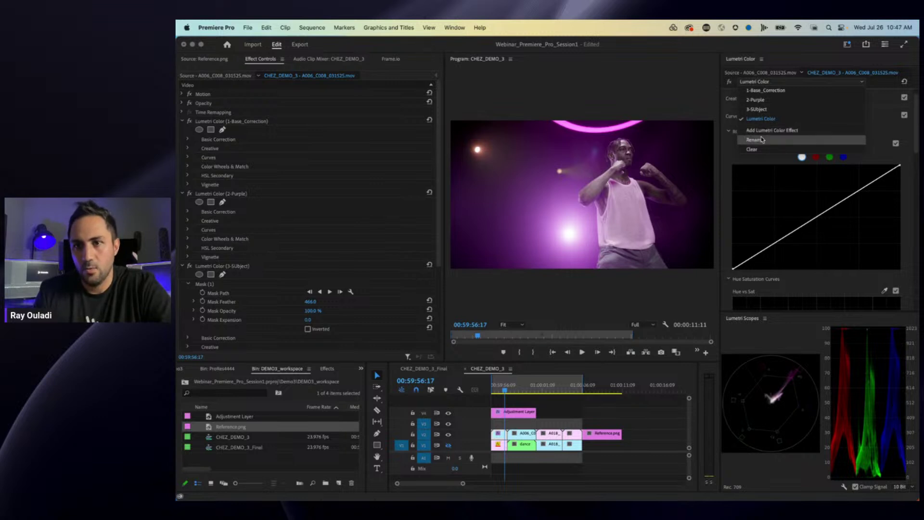
{"action": "type", "text": "4-Mid_Detail"}
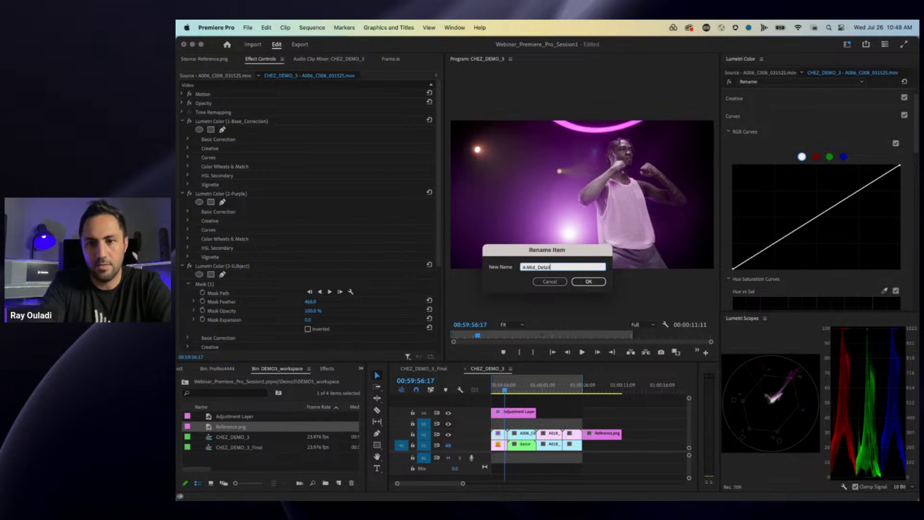
{"action": "key", "text": "Return"}
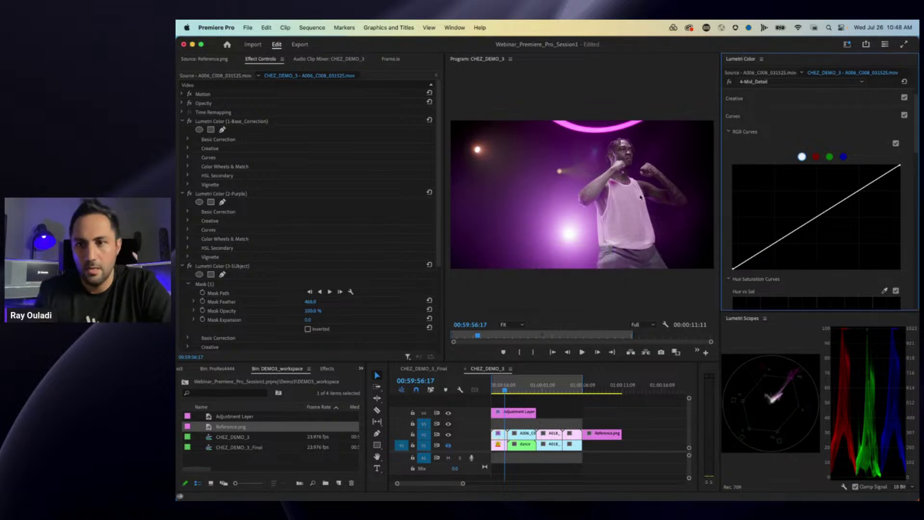
Sample the dancer's arm as the HSL Secondary key colour in 4-Mid_Detail and show the Color/Gray key preview.
{"action": "left_click", "coordinate": [755, 117]}
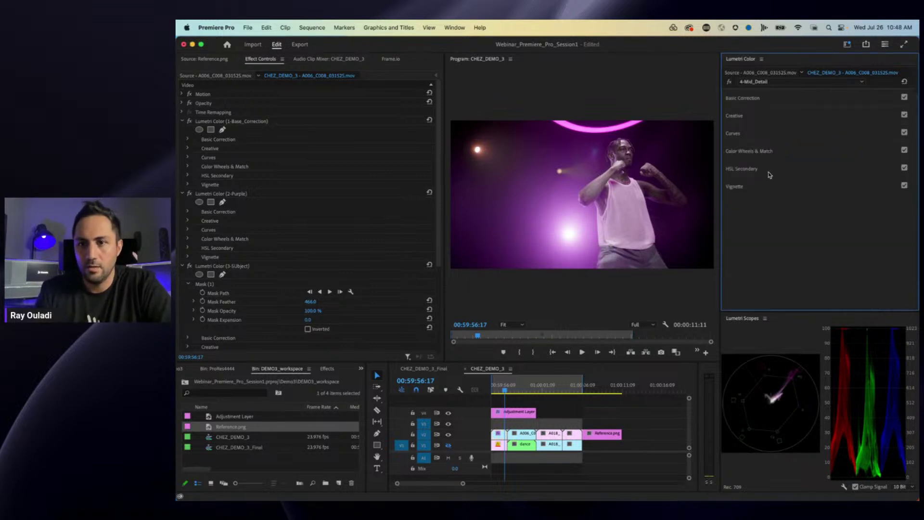
{"action": "left_click", "coordinate": [741, 169]}
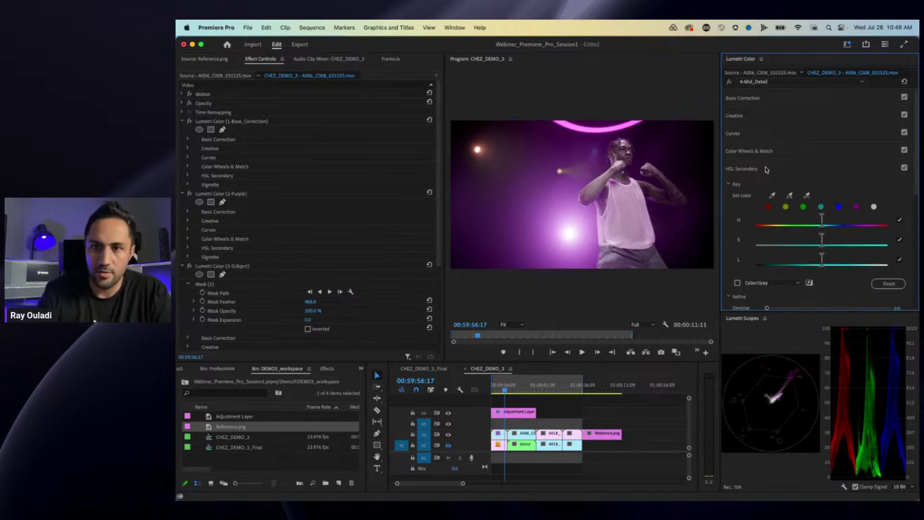
{"action": "scroll", "coordinate": [765, 167], "scroll_direction": "down", "scroll_amount": 3}
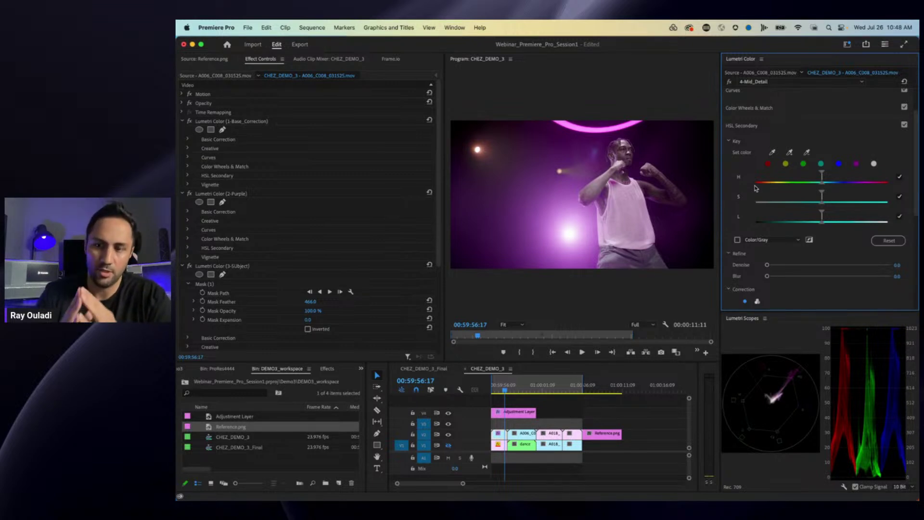
{"action": "left_click", "coordinate": [773, 154]}
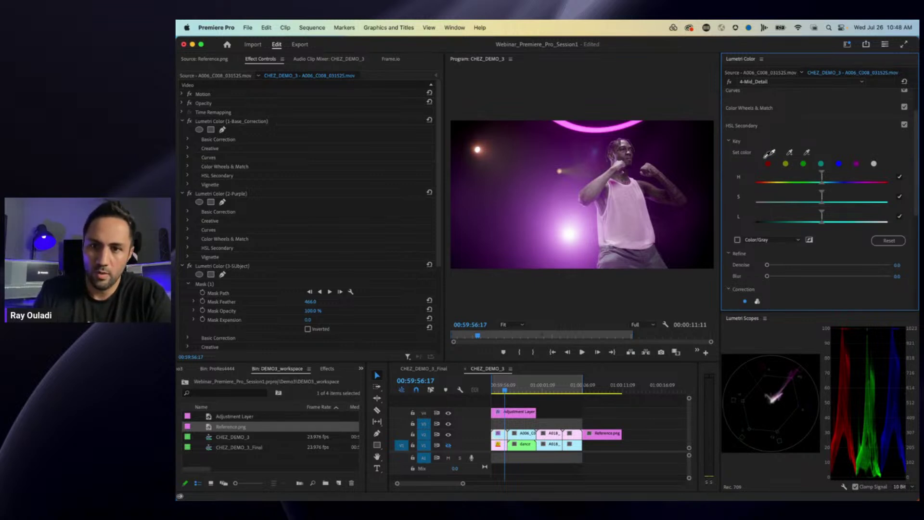
{"action": "left_click", "coordinate": [651, 192]}
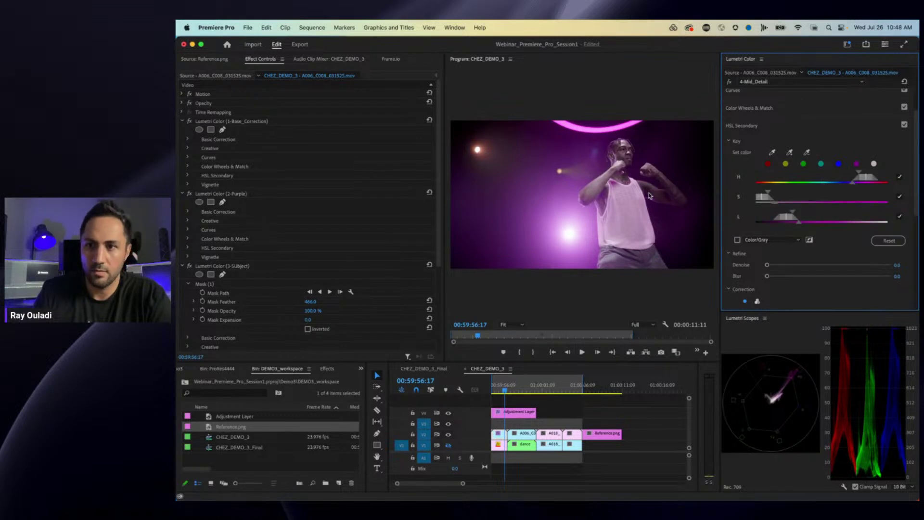
{"action": "left_click", "coordinate": [738, 240]}
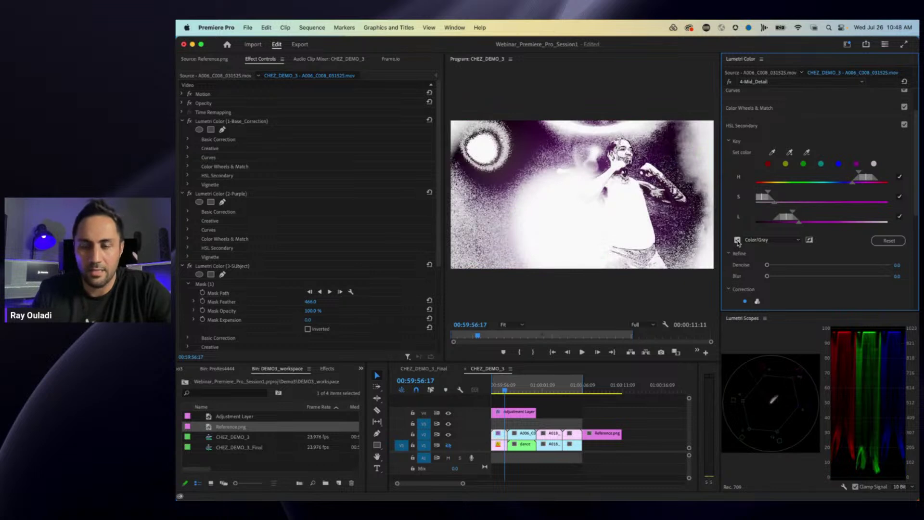
Limit the key to luminance, shift its range to the darkest tones with a long soft falloff, and hide the key preview.
{"action": "left_click", "coordinate": [899, 177]}
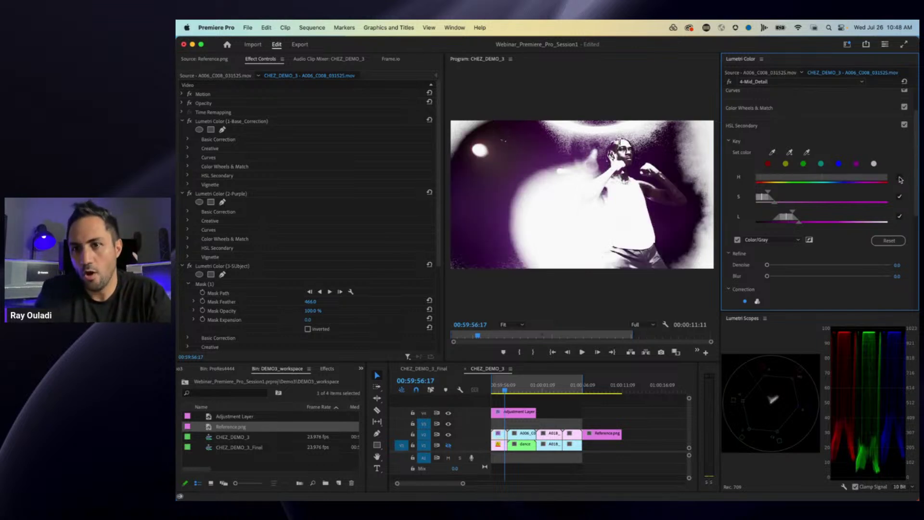
{"action": "left_click", "coordinate": [899, 196]}
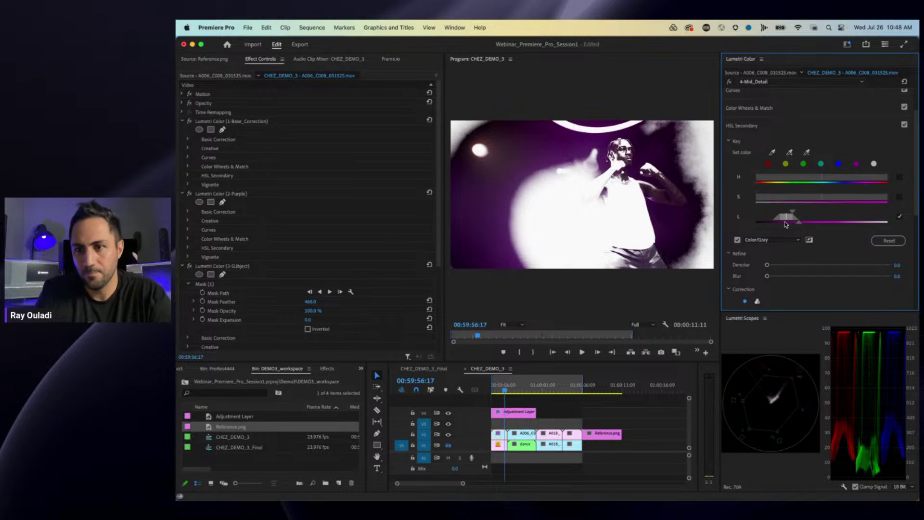
{"action": "left_click_drag", "start_coordinate": [786, 224], "coordinate": [762, 221]}
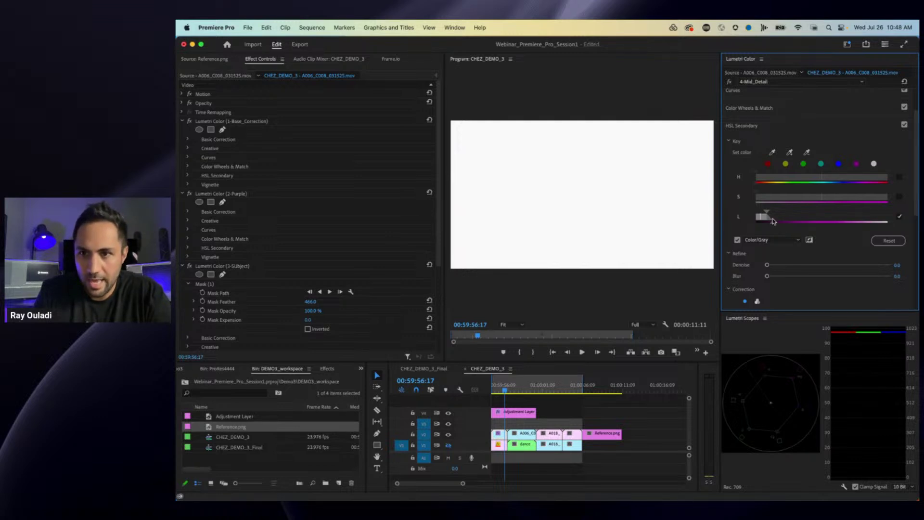
{"action": "left_click_drag", "start_coordinate": [773, 222], "coordinate": [815, 226]}
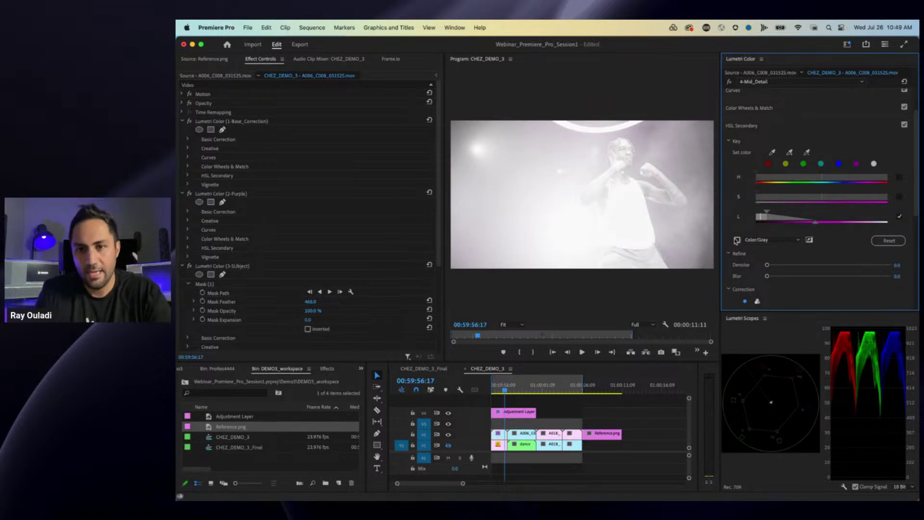
{"action": "left_click", "coordinate": [737, 240]}
Slightly lower the brightness of the keyed tones in the HSL Secondary correction, judging it on the frame at 00:59:55:12.
{"action": "left_click", "coordinate": [496, 390]}
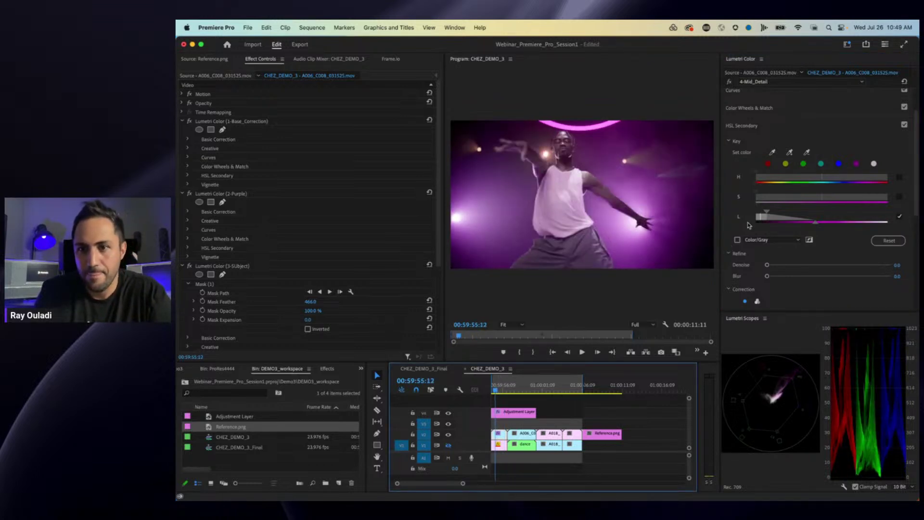
{"action": "scroll", "coordinate": [749, 225], "scroll_direction": "down", "scroll_amount": 8}
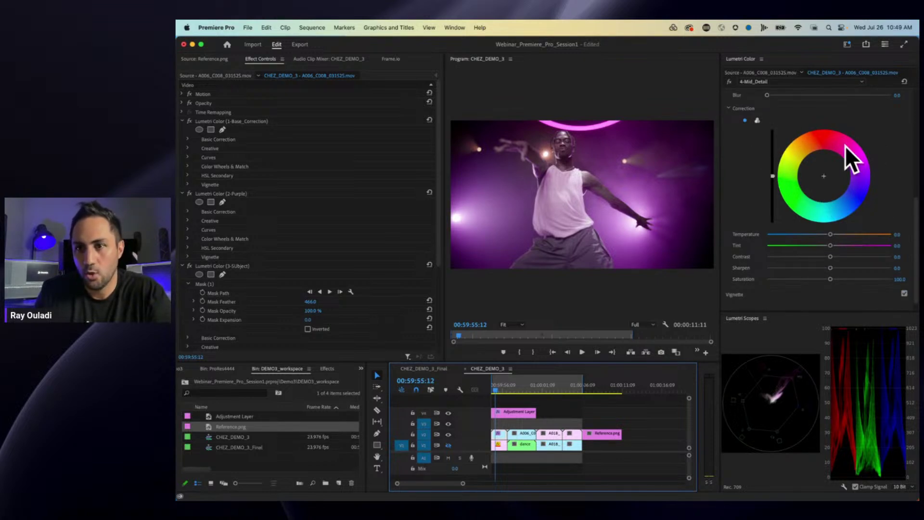
{"action": "left_click", "coordinate": [773, 178]}
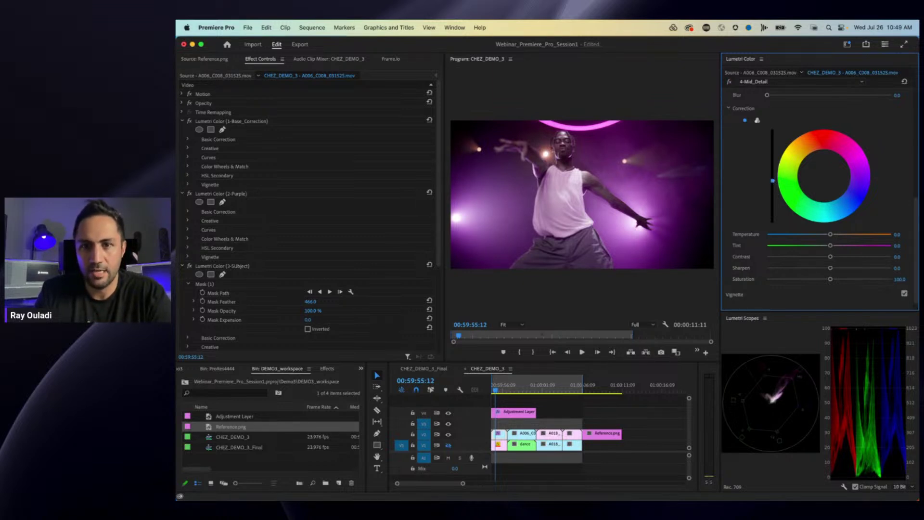
Add a fifth Lumetri Color effect to the first A006 clip and rename it 5-Positive_Vignette.
{"action": "left_click", "coordinate": [767, 83]}
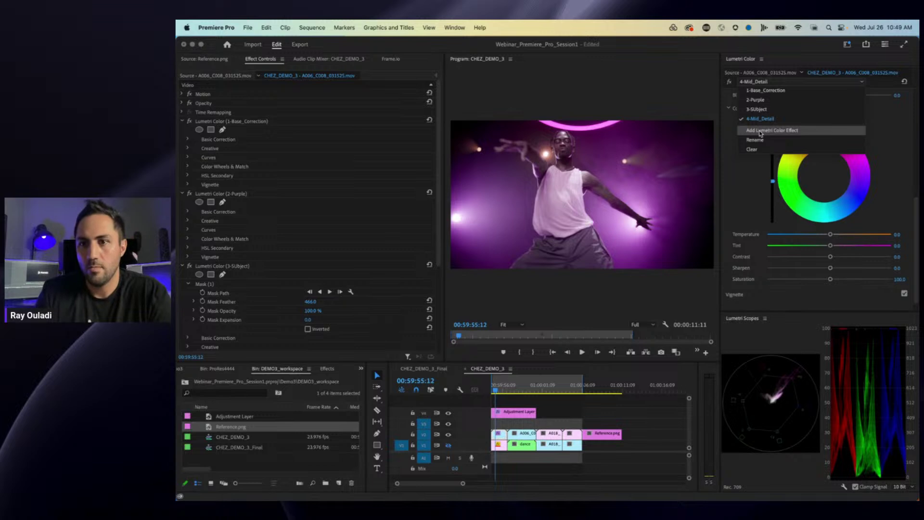
{"action": "left_click", "coordinate": [761, 130]}
{"action": "left_click", "coordinate": [767, 82]}
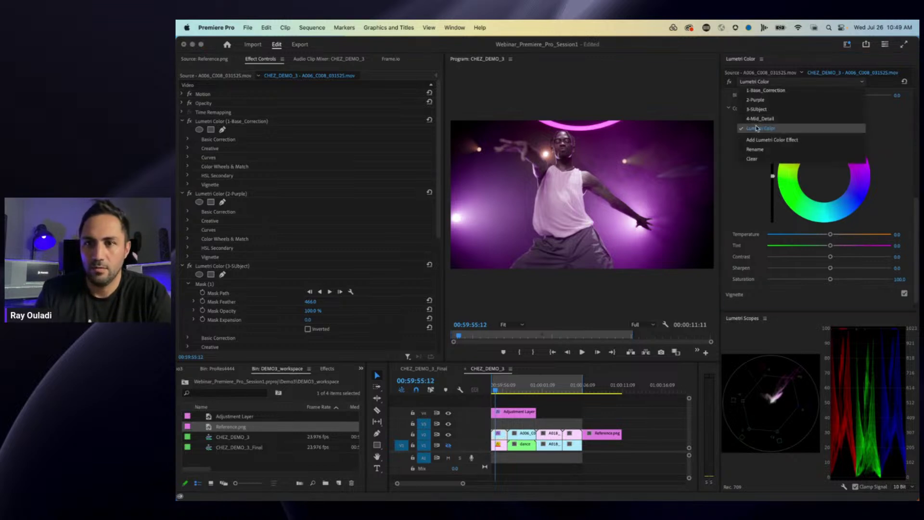
{"action": "left_click", "coordinate": [756, 149]}
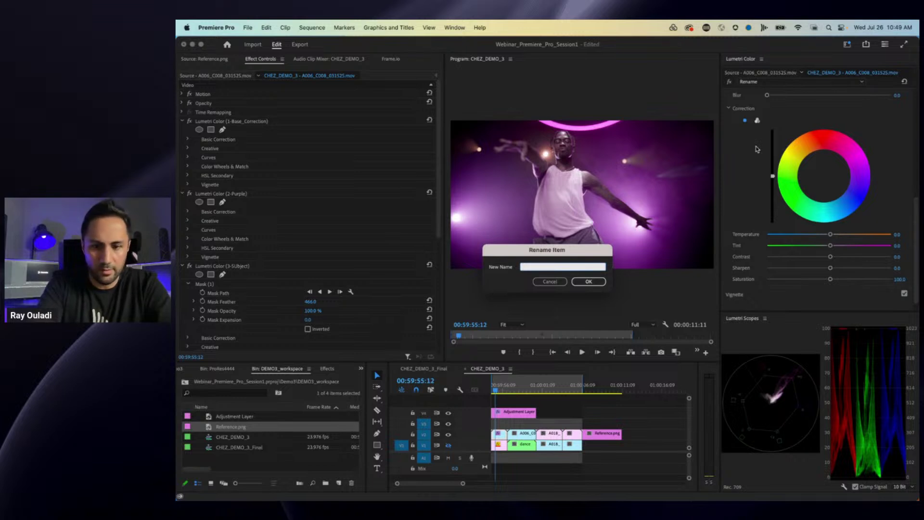
{"action": "type", "text": "4"}
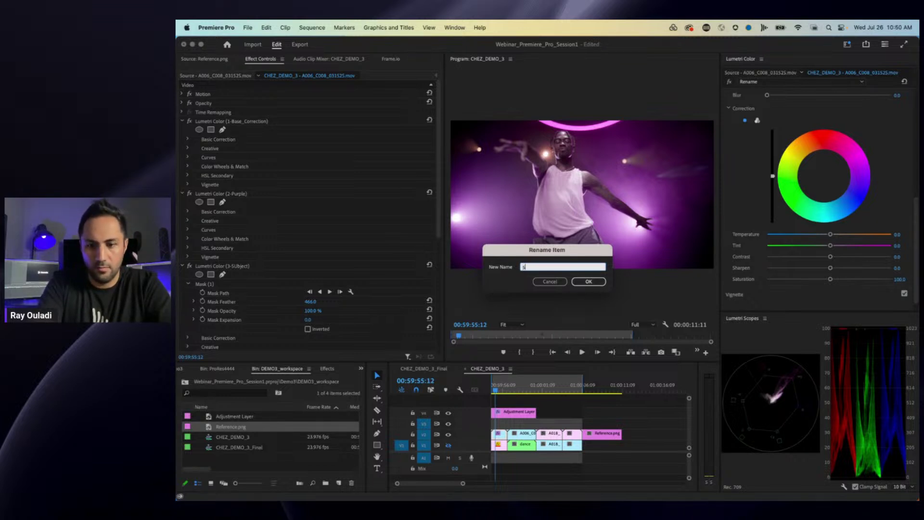
{"action": "type", "text": "-Positive_Vi"}
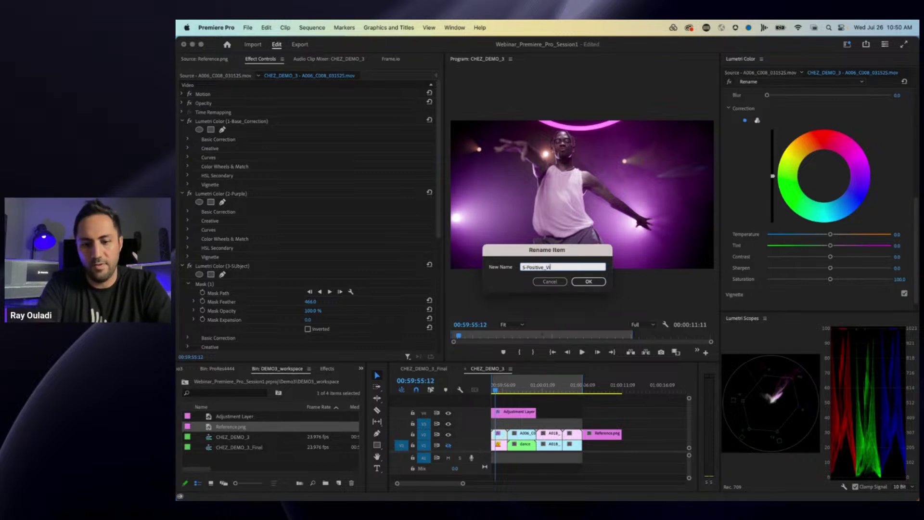
{"action": "type", "text": "gnette"}
{"action": "key", "text": "Return"}
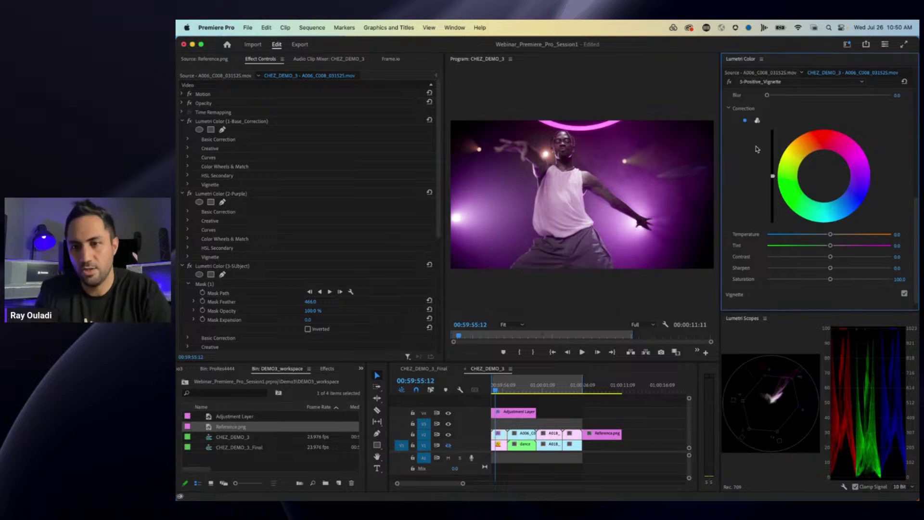
Give 5-Positive_Vignette a light vignette with an amount of 0.4 and a feather of 74.
{"action": "scroll", "coordinate": [735, 171], "scroll_direction": "down", "scroll_amount": 1}
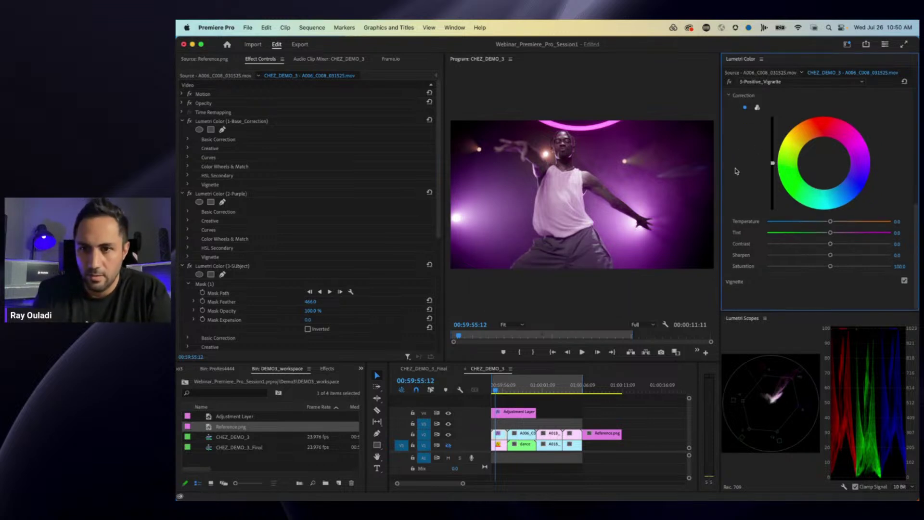
{"action": "left_click", "coordinate": [759, 285]}
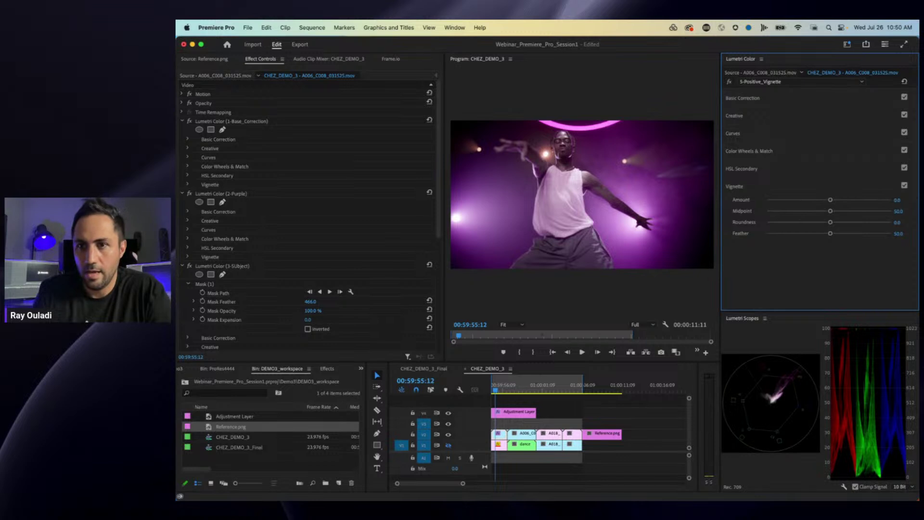
{"action": "left_click_drag", "start_coordinate": [898, 200], "coordinate": [914, 200]}
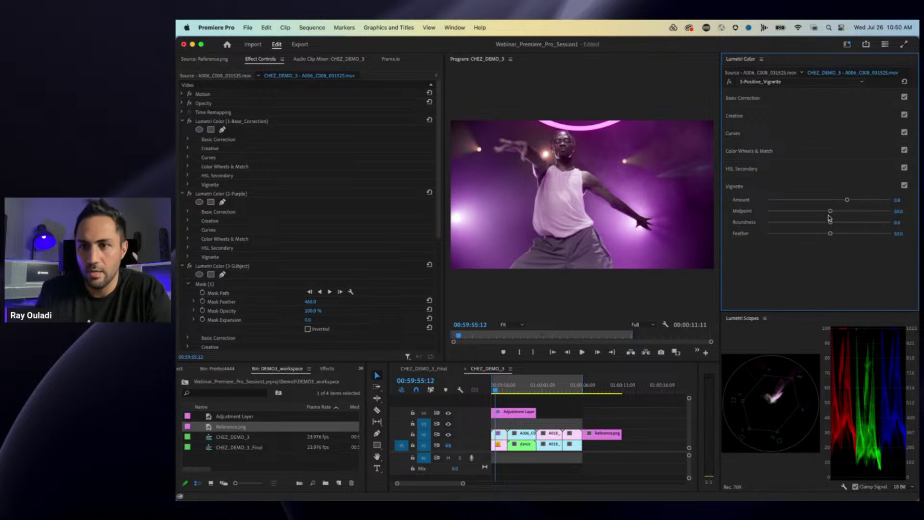
{"action": "left_click_drag", "start_coordinate": [831, 211], "coordinate": [859, 234]}
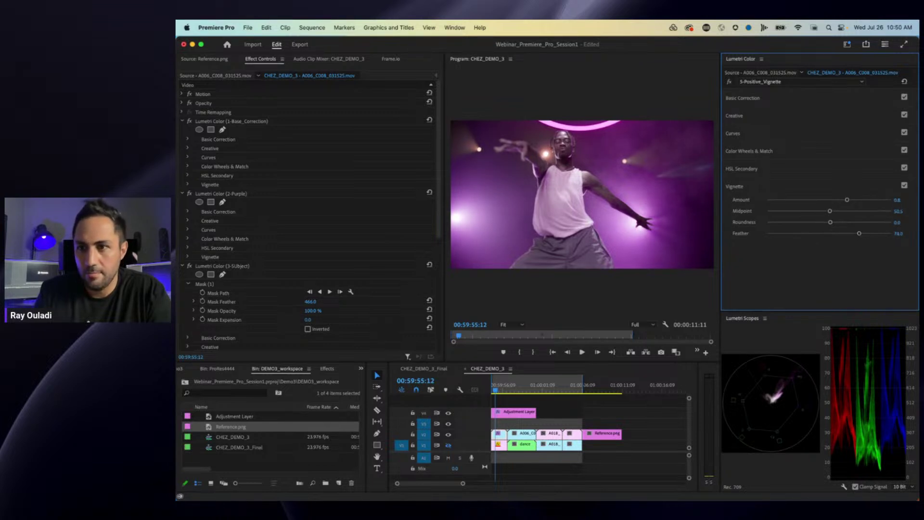
{"action": "left_click_drag", "start_coordinate": [847, 200], "coordinate": [836, 200]}
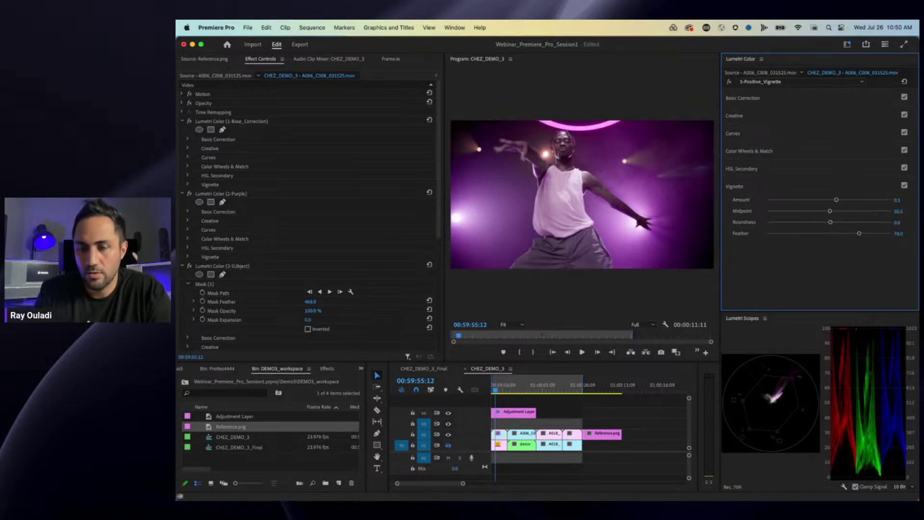
{"action": "left_click", "coordinate": [900, 200]}
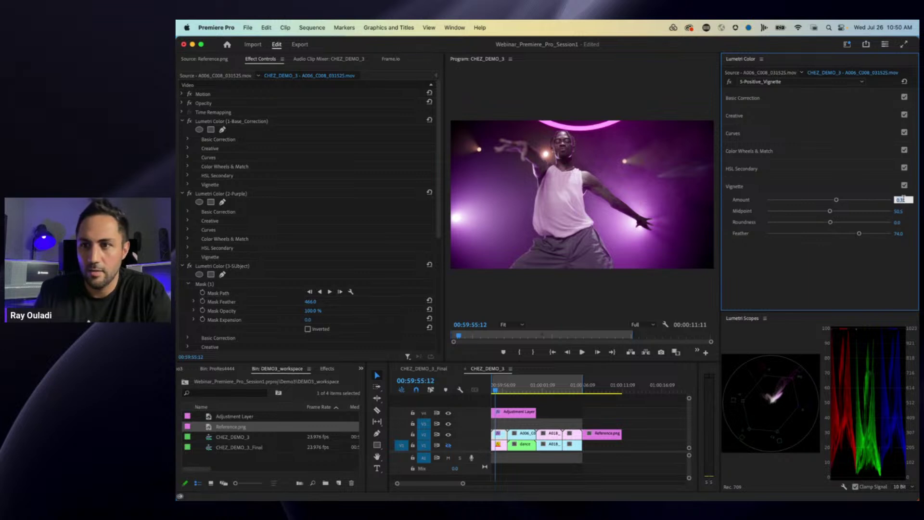
{"action": "key", "text": "Return"}
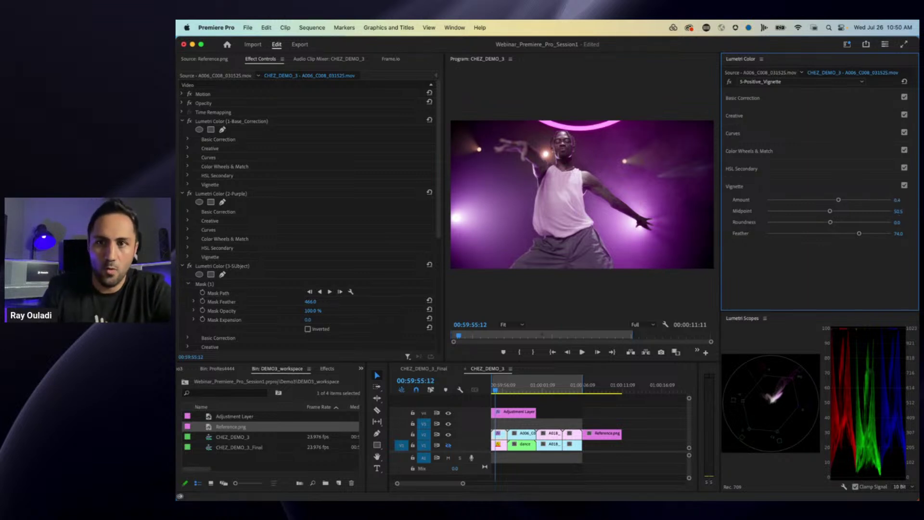
Compare the shot with and without the 5-Positive_Vignette effect by bypassing and restoring it.
{"action": "left_click", "coordinate": [730, 83]}
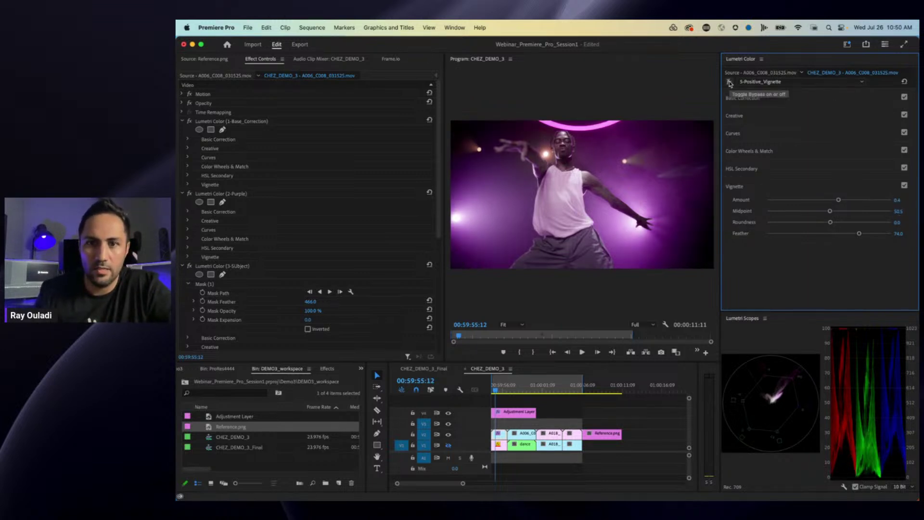
{"action": "left_click", "coordinate": [730, 83]}
{"action": "left_click", "coordinate": [730, 83]}
{"action": "left_click", "coordinate": [730, 82]}
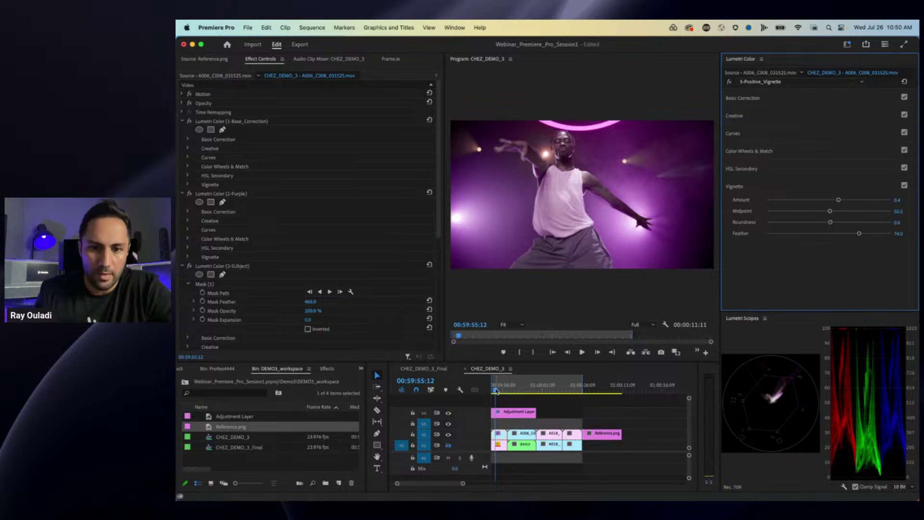
Play the graded first clip from its start and check it against the ungraded A006 clip that follows.
{"action": "left_click_drag", "start_coordinate": [496, 390], "coordinate": [487, 391]}
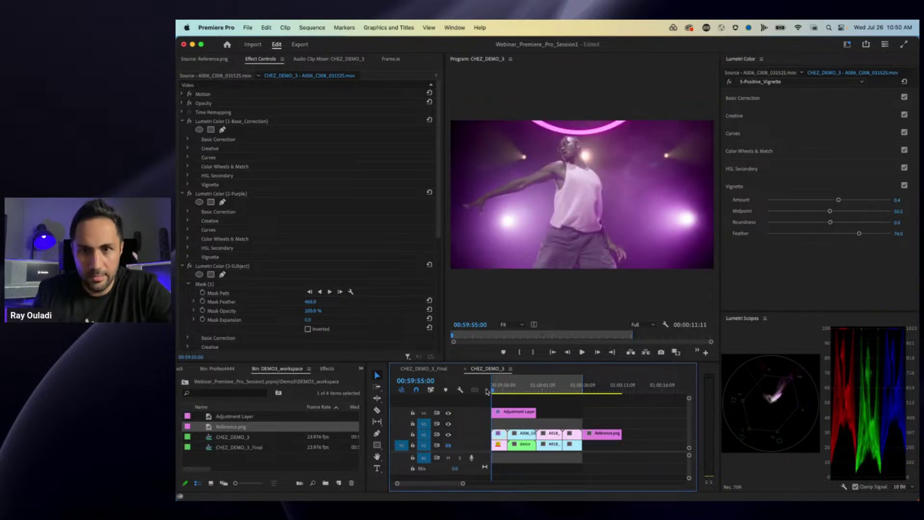
{"action": "key", "text": "space"}
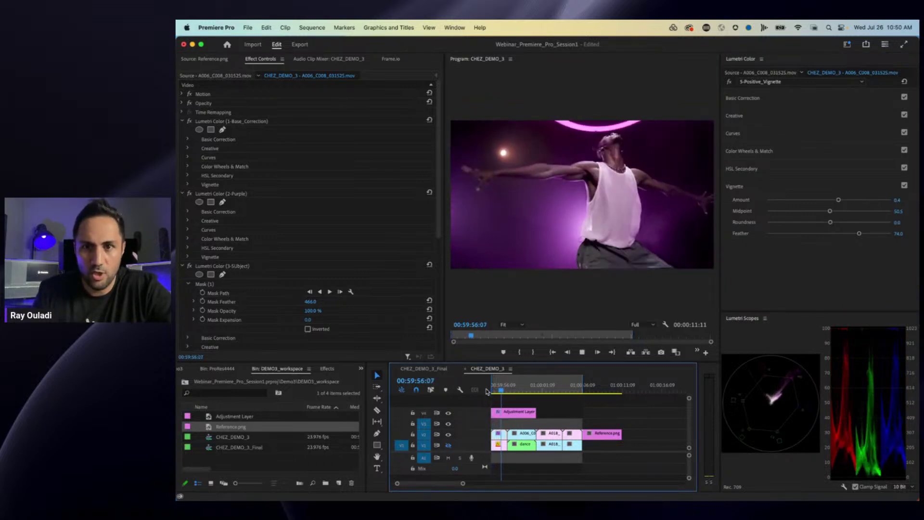
{"action": "key", "text": "space"}
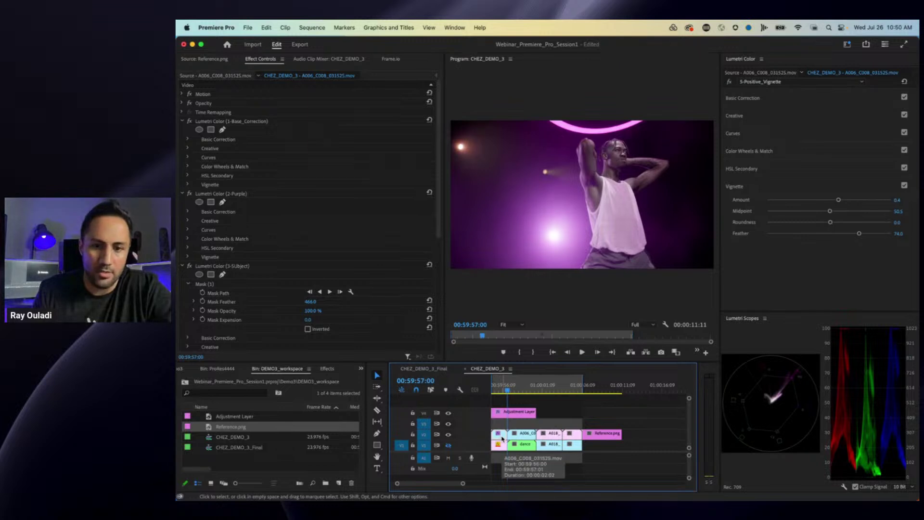
{"action": "left_click", "coordinate": [516, 390]}
{"action": "left_click_drag", "start_coordinate": [518, 391], "coordinate": [493, 392]}
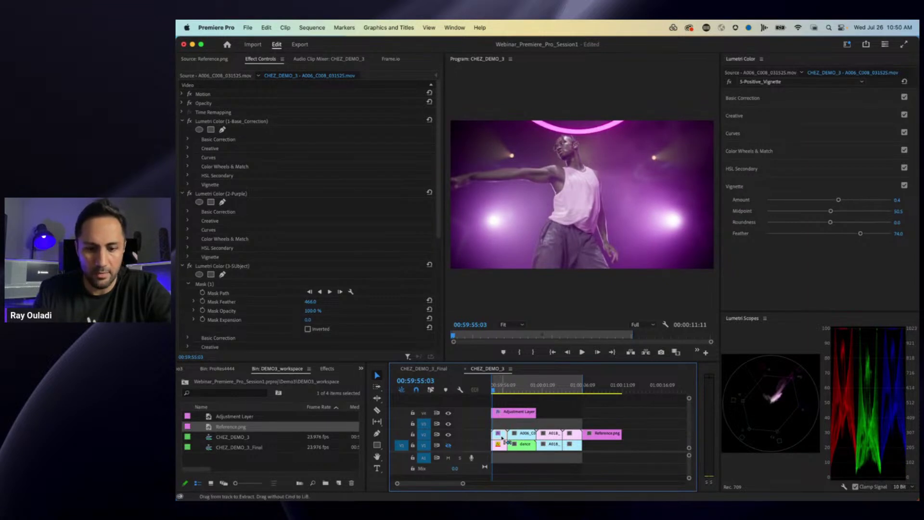
Copy the five Lumetri Color corrections from the first A006 clip onto the second A006 clip, without its motion, opacity or time remapping.
{"action": "right_click", "coordinate": [502, 438]}
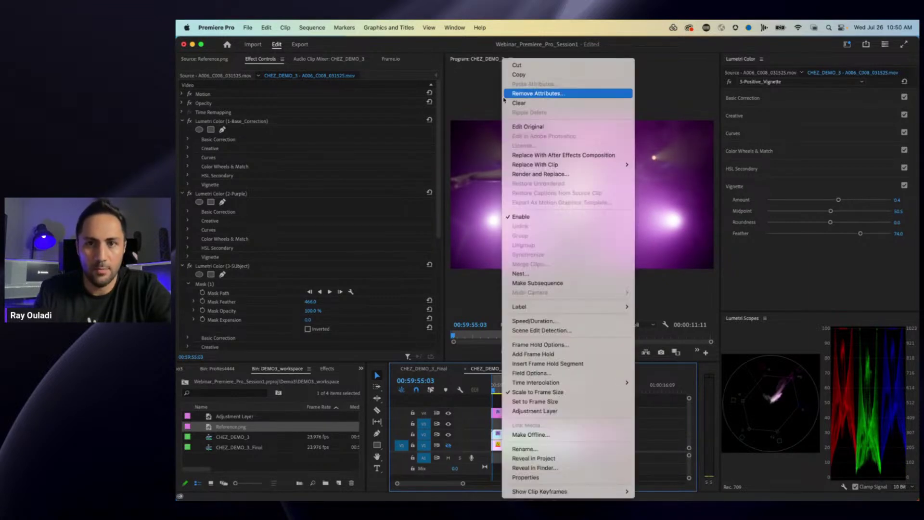
{"action": "left_click", "coordinate": [525, 77]}
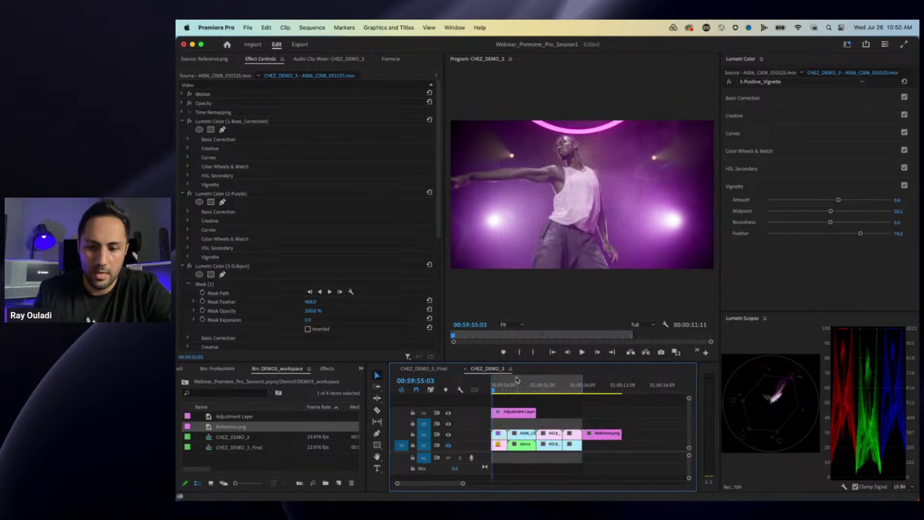
{"action": "left_click", "coordinate": [528, 434]}
{"action": "right_click", "coordinate": [527, 434]}
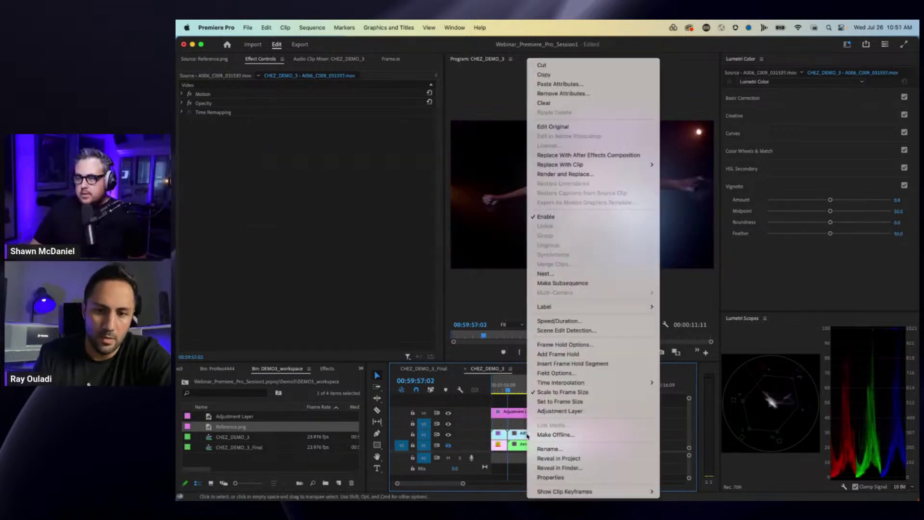
{"action": "left_click", "coordinate": [539, 84]}
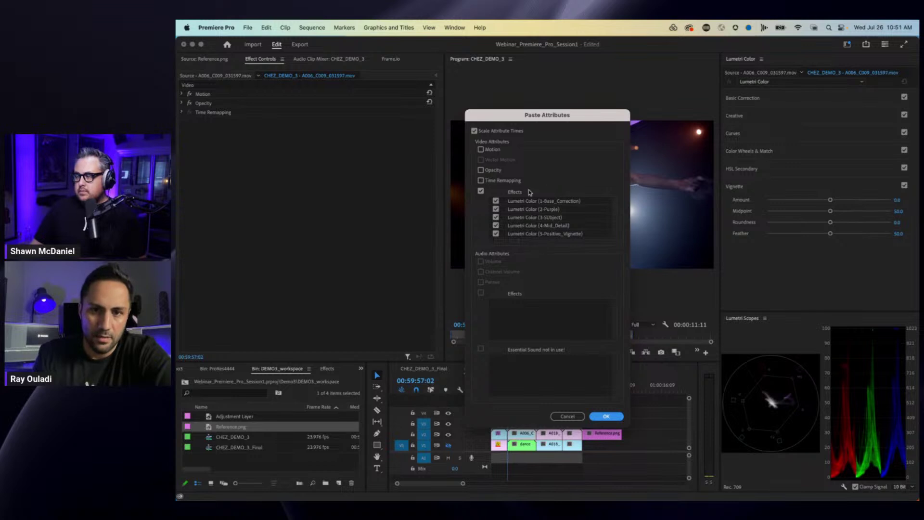
{"action": "left_click", "coordinate": [606, 416]}
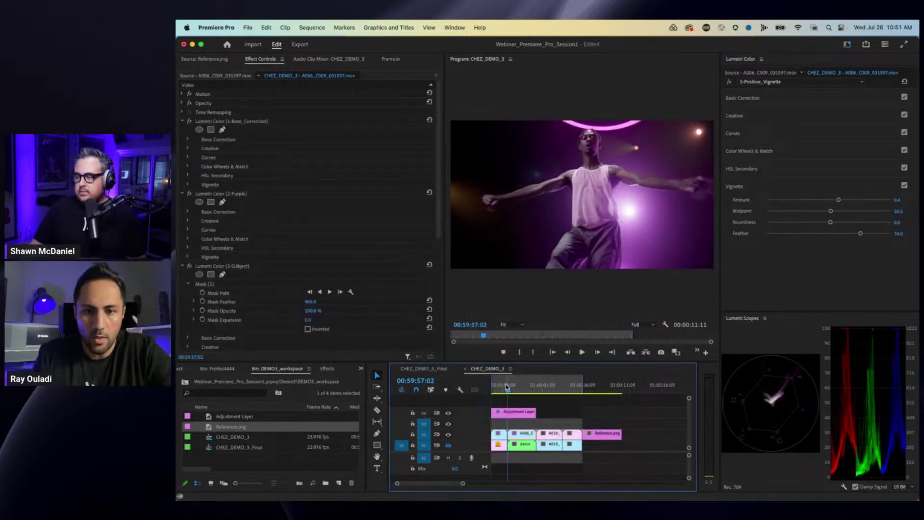
Play the two graded A006 clips from the sequence start in an enlarged program view and check that they match.
{"action": "left_click_drag", "start_coordinate": [505, 385], "coordinate": [492, 385]}
{"action": "left_click", "coordinate": [478, 215]}
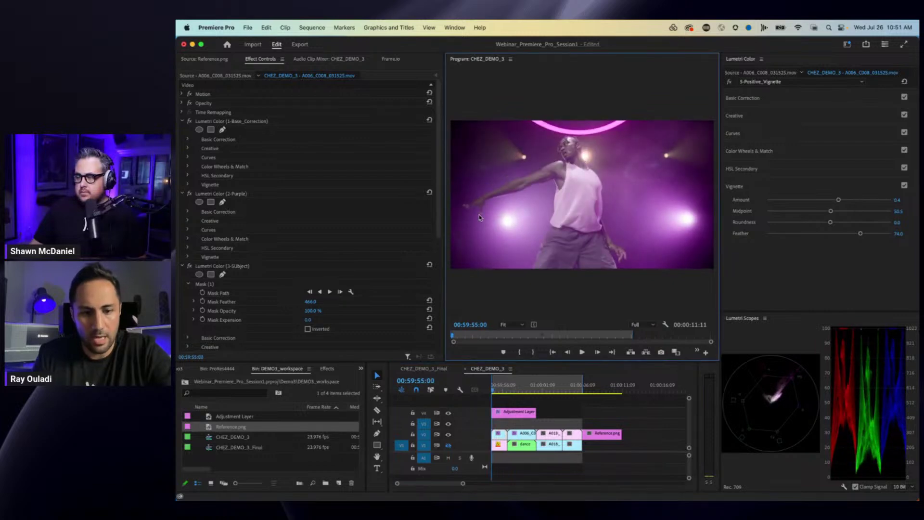
{"action": "key", "text": "grave"}
{"action": "key", "text": "space"}
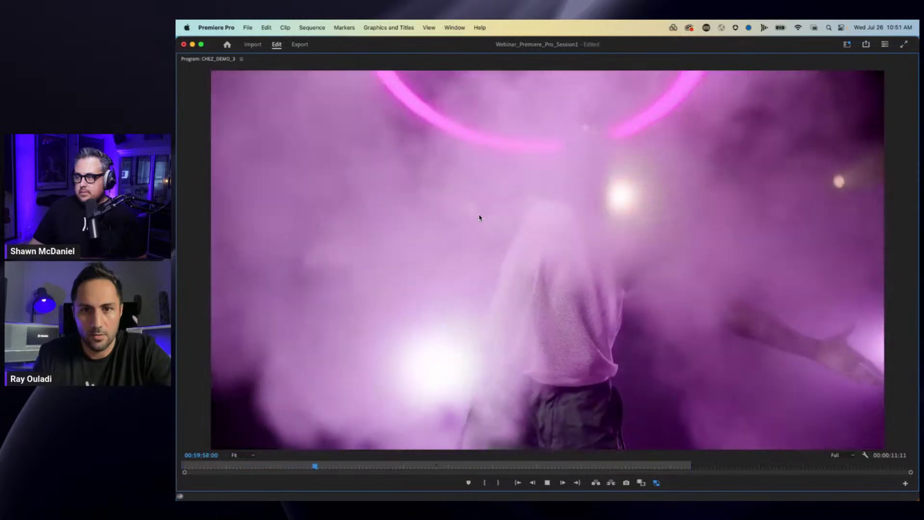
{"action": "key", "text": "space"}
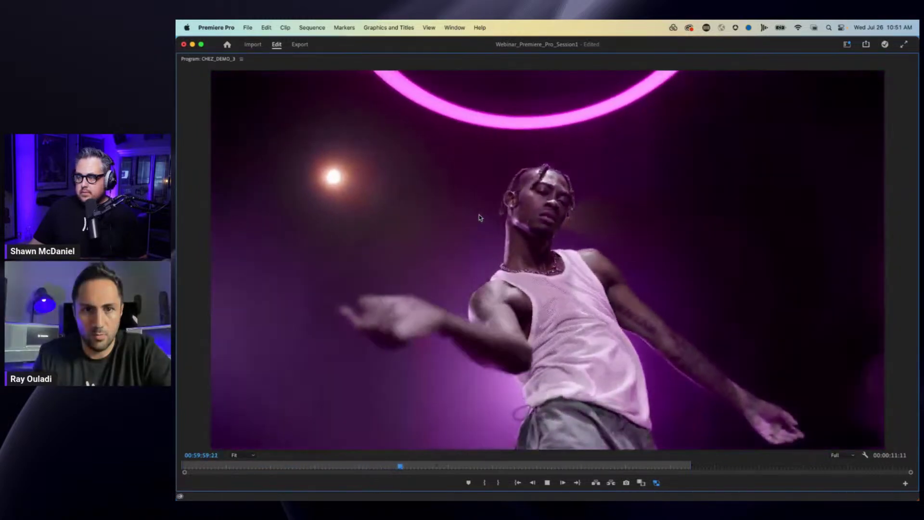
{"action": "left_click_drag", "start_coordinate": [352, 468], "coordinate": [197, 466]}
{"action": "key", "text": "space"}
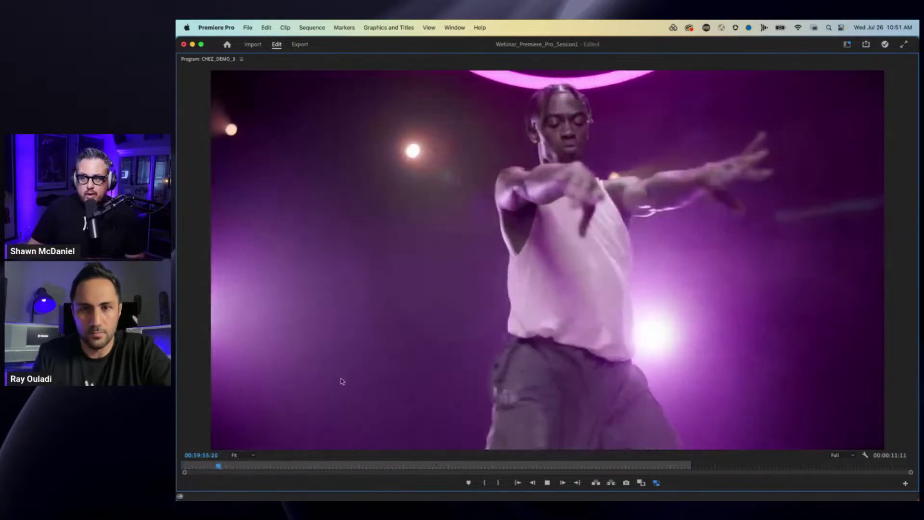
{"action": "key", "text": "space"}
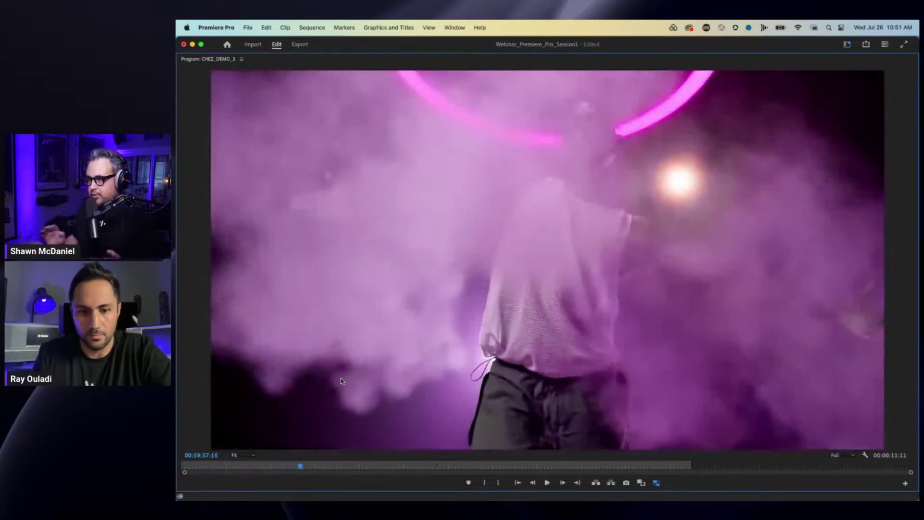
{"action": "key", "text": "grave"}
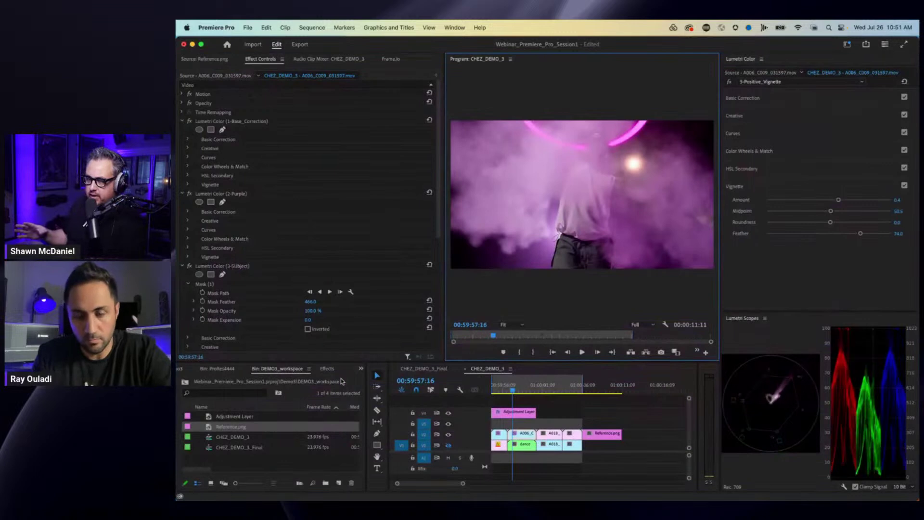
{"action": "key", "text": "super+Tab"}
{"action": "key", "text": "super+Tab"}
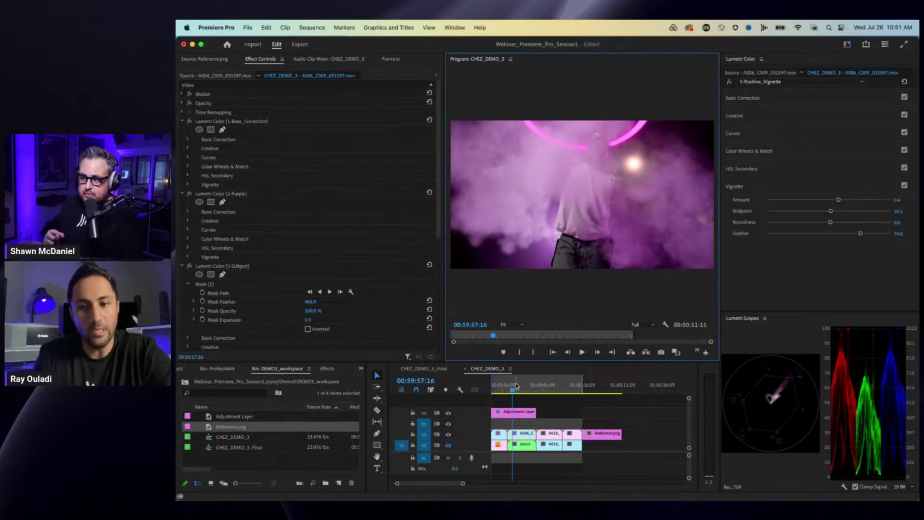
Go to the ungraded A018 clip, and find the same shot graded at 01:00:00:17 in the CHEZ_DEMO_3_Final sequence.
{"action": "left_click_drag", "start_coordinate": [520, 389], "coordinate": [541, 392]}
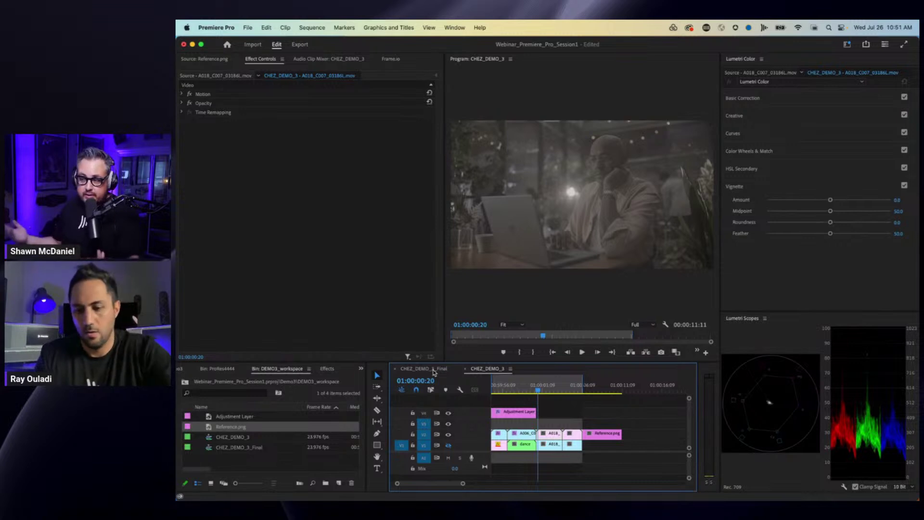
{"action": "key", "text": "Left"}
{"action": "key", "text": "Left"}
{"action": "key", "text": "Left"}
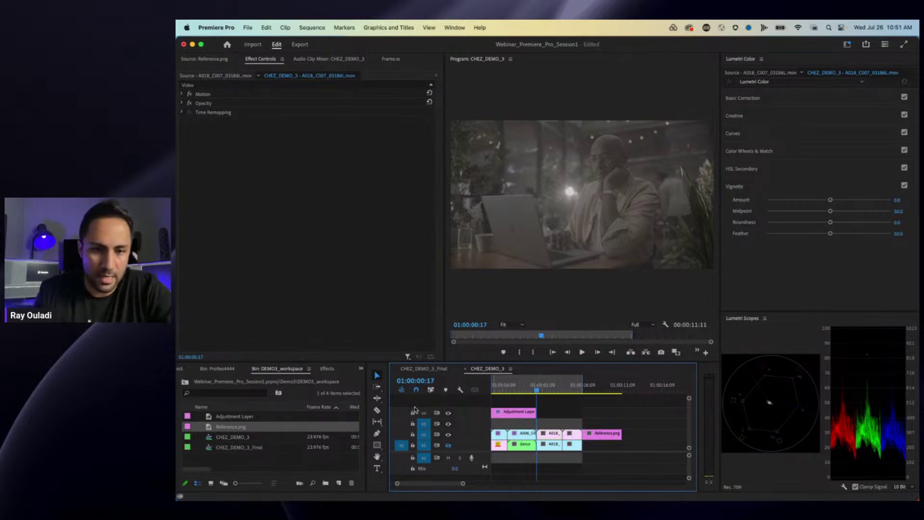
{"action": "left_click", "coordinate": [430, 371]}
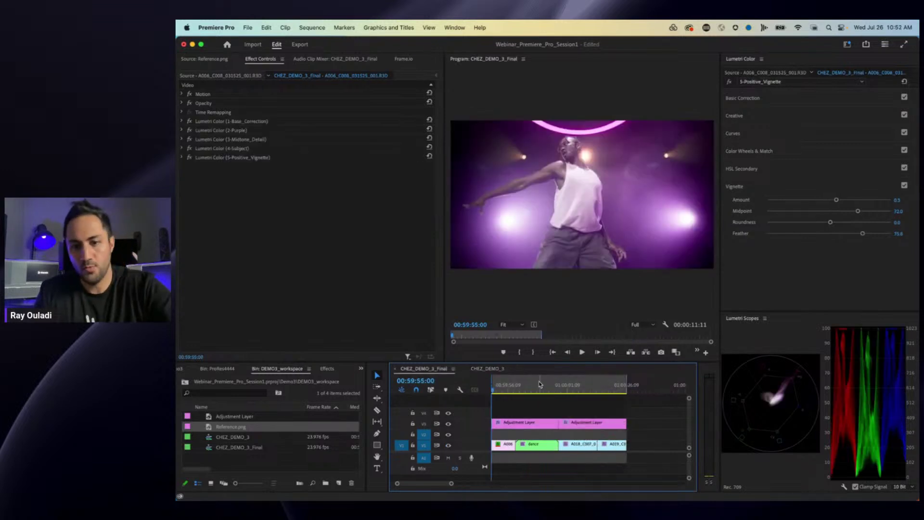
{"action": "left_click", "coordinate": [539, 385]}
{"action": "key", "text": "space"}
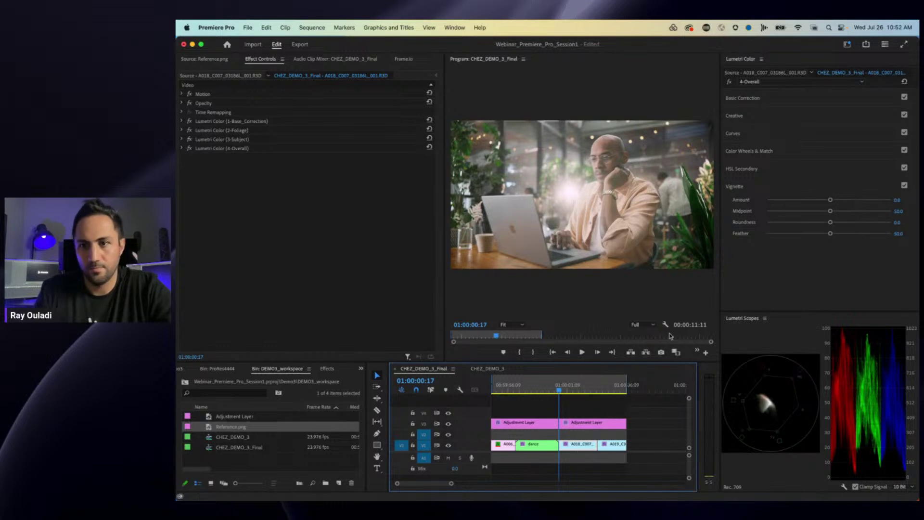
Compare the A018 shot with and without all its Lumetri corrections, enlarging the program monitor for a better view.
{"action": "left_click", "coordinate": [744, 295]}
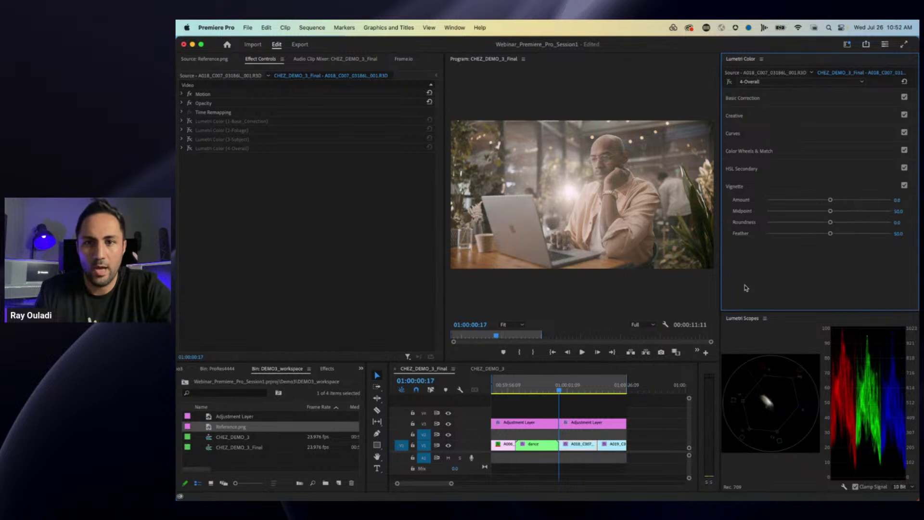
{"action": "left_click", "coordinate": [409, 284]}
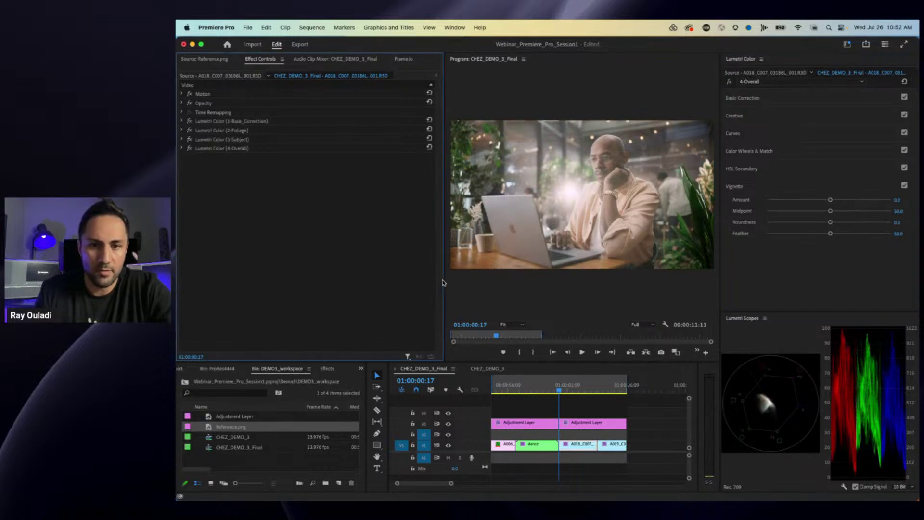
{"action": "left_click_drag", "start_coordinate": [445, 281], "coordinate": [304, 281]}
{"action": "left_click", "coordinate": [762, 266]}
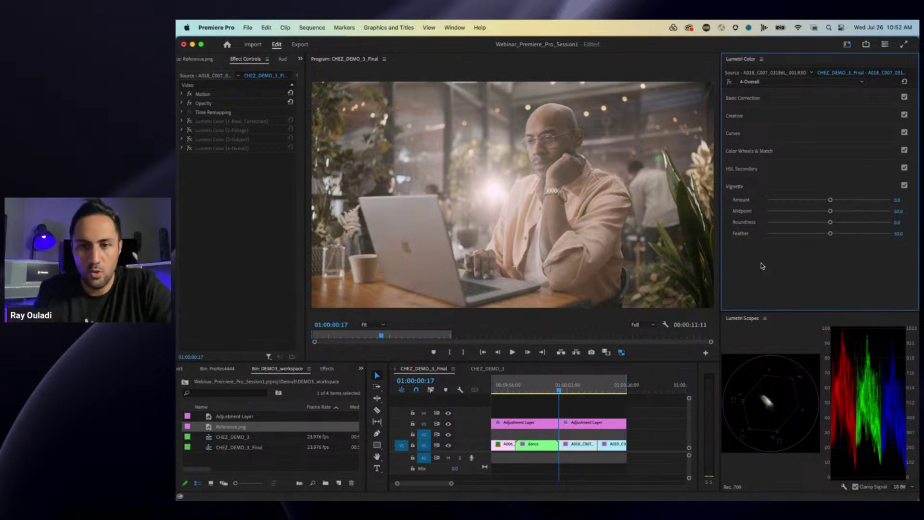
{"action": "key", "text": "super+z"}
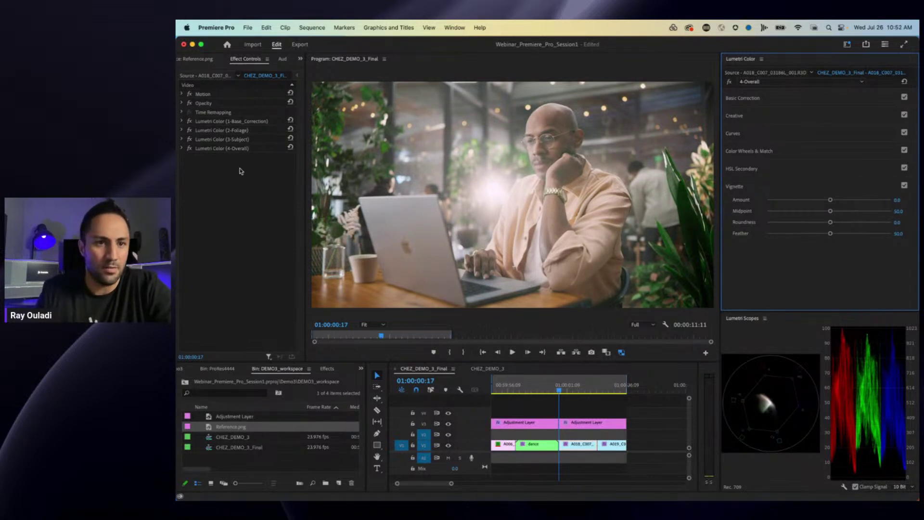
Turn off the 4-Overall, 3-Subject and 2-Foliage corrections on the A018 clip, and compare the shot with 1-Base_Correction off and on.
{"action": "left_click", "coordinate": [190, 149]}
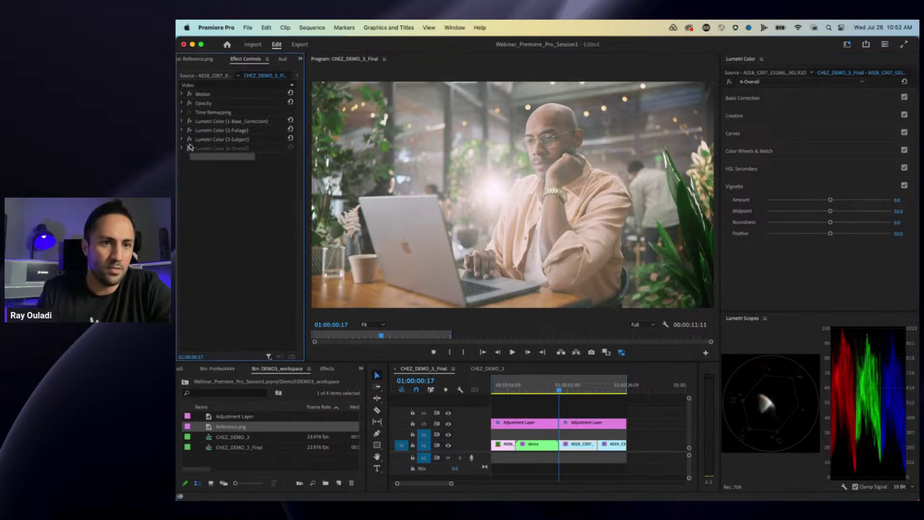
{"action": "left_click", "coordinate": [189, 139]}
{"action": "left_click", "coordinate": [189, 130]}
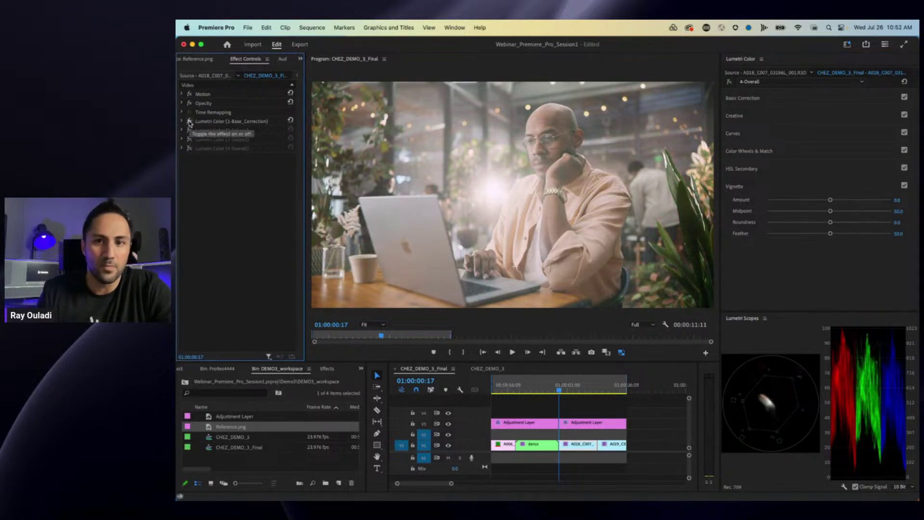
{"action": "left_click", "coordinate": [190, 121]}
{"action": "left_click", "coordinate": [189, 122]}
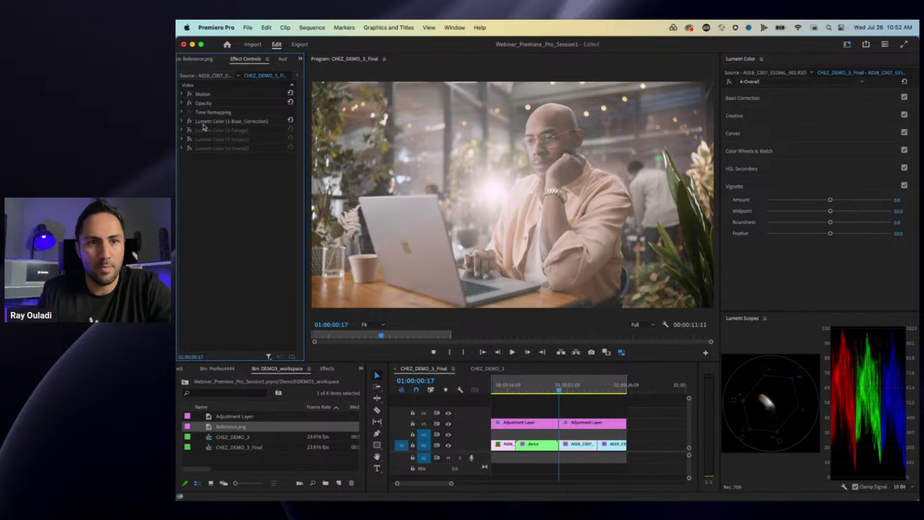
Review the Basic Correction color and light settings of the A018 clip's 1-Base_Correction effect.
{"action": "left_click", "coordinate": [210, 123]}
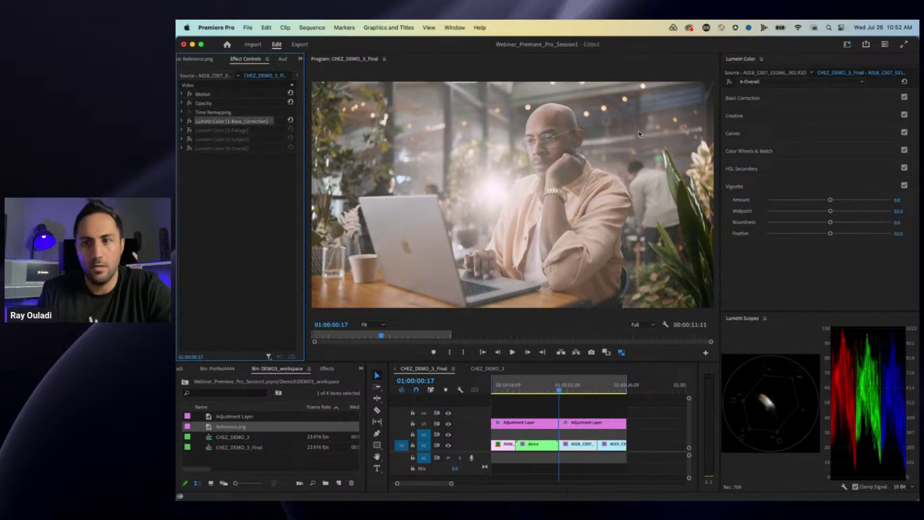
{"action": "left_click", "coordinate": [772, 105]}
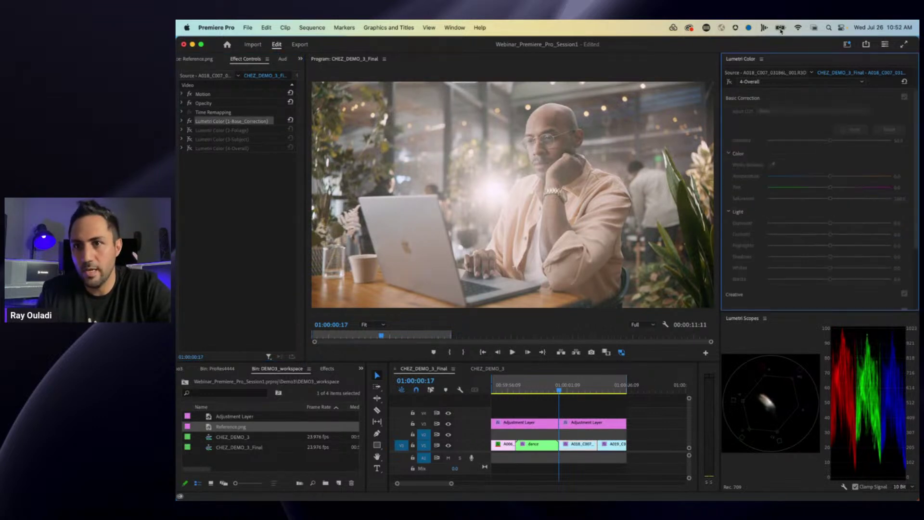
{"action": "left_click", "coordinate": [757, 82]}
{"action": "left_click", "coordinate": [760, 90]}
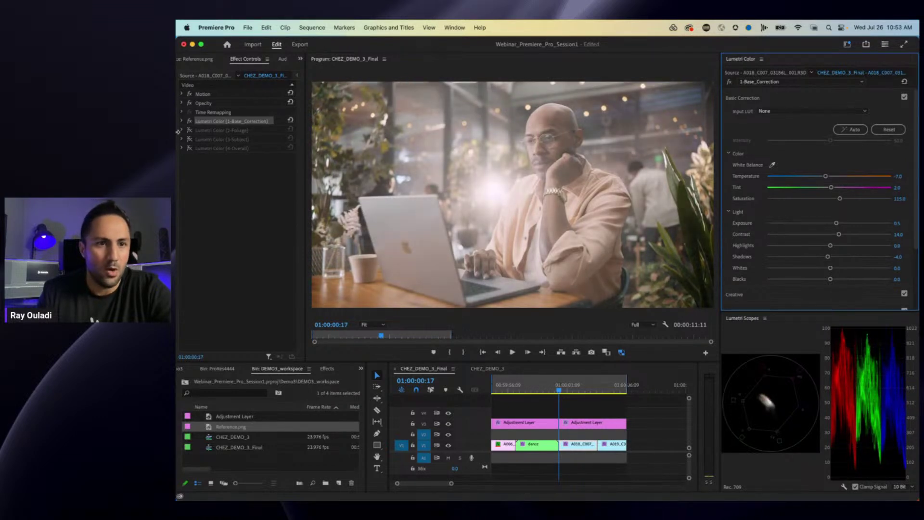
Turn the 2-Foliage correction back on and bring up its Hue vs Hue curve.
{"action": "left_click", "coordinate": [190, 130]}
{"action": "left_click", "coordinate": [220, 131]}
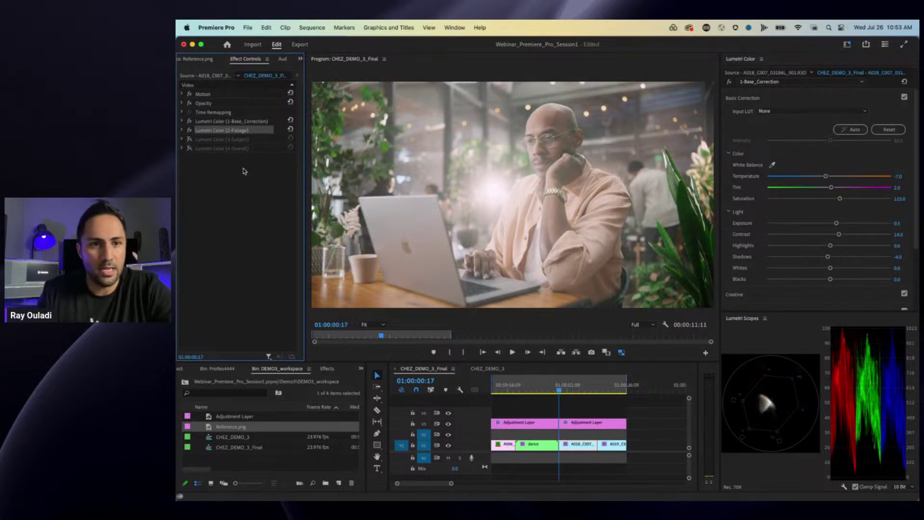
{"action": "left_click", "coordinate": [768, 96]}
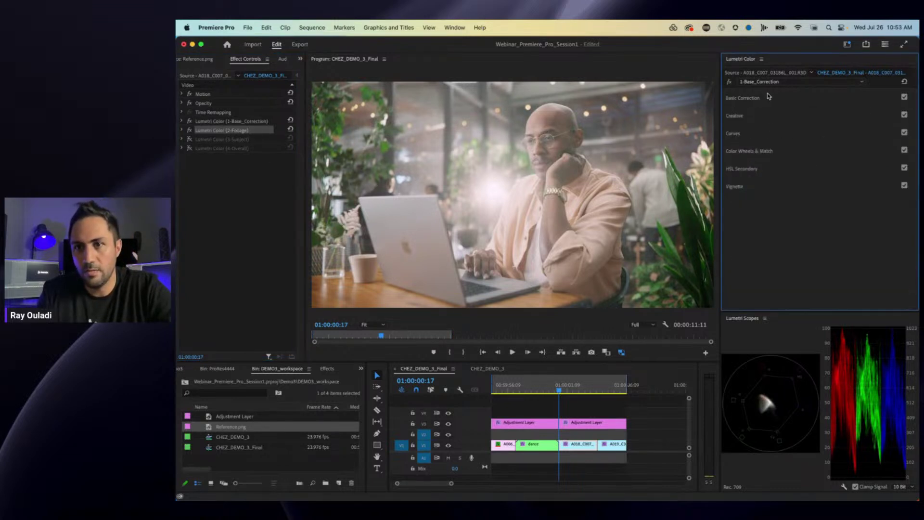
{"action": "left_click", "coordinate": [772, 133]}
{"action": "scroll", "coordinate": [814, 202], "scroll_direction": "down", "scroll_amount": 3}
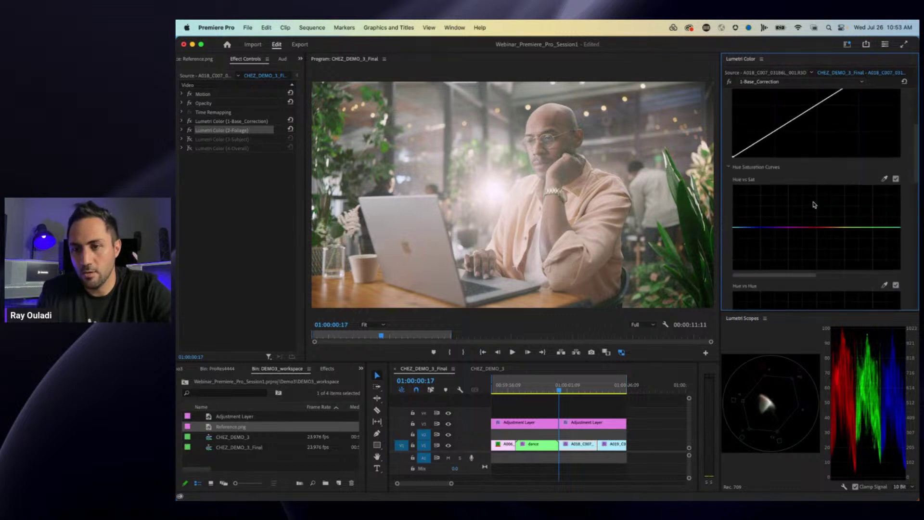
{"action": "scroll", "coordinate": [814, 205], "scroll_direction": "down", "scroll_amount": 5}
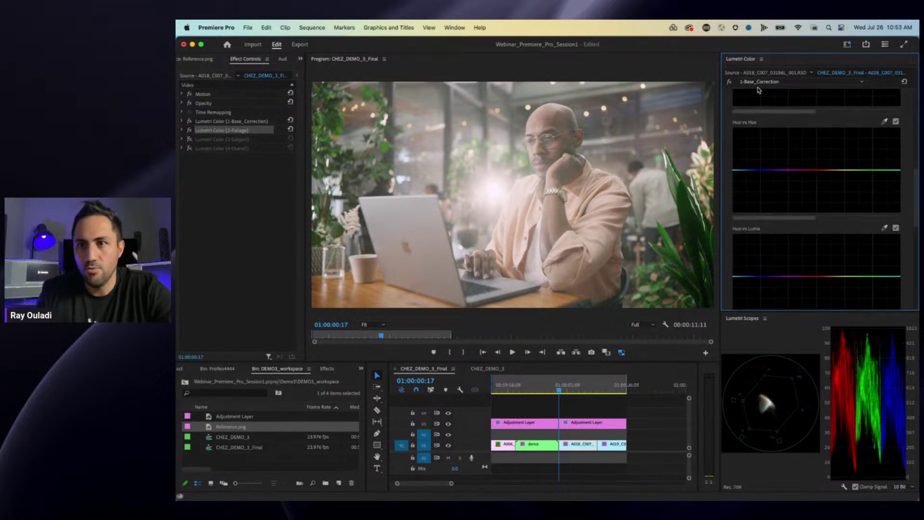
{"action": "left_click", "coordinate": [759, 82]}
{"action": "left_click", "coordinate": [760, 94]}
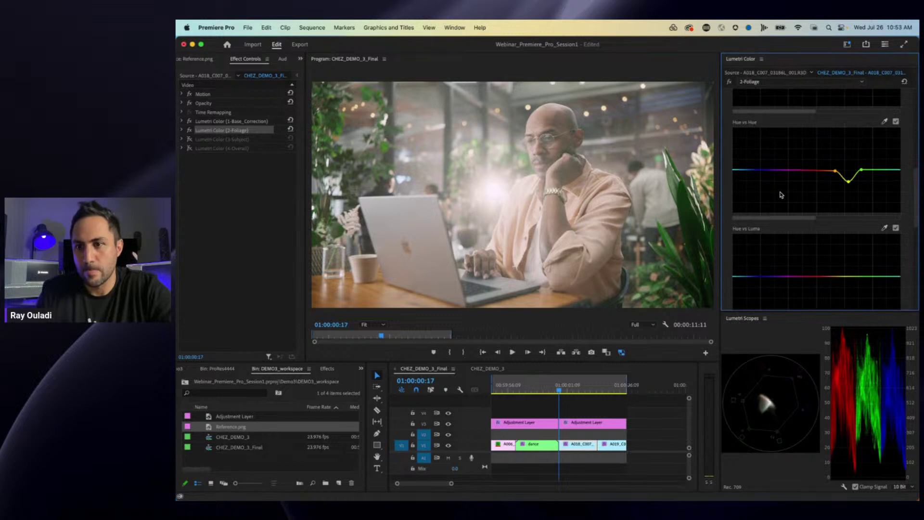
Rebuild the Hue vs Hue curve of 2-Foliage: clear its points, sample the plant leaves and pull the yellow point down over a wider hue range.
{"action": "double_click", "coordinate": [850, 172]}
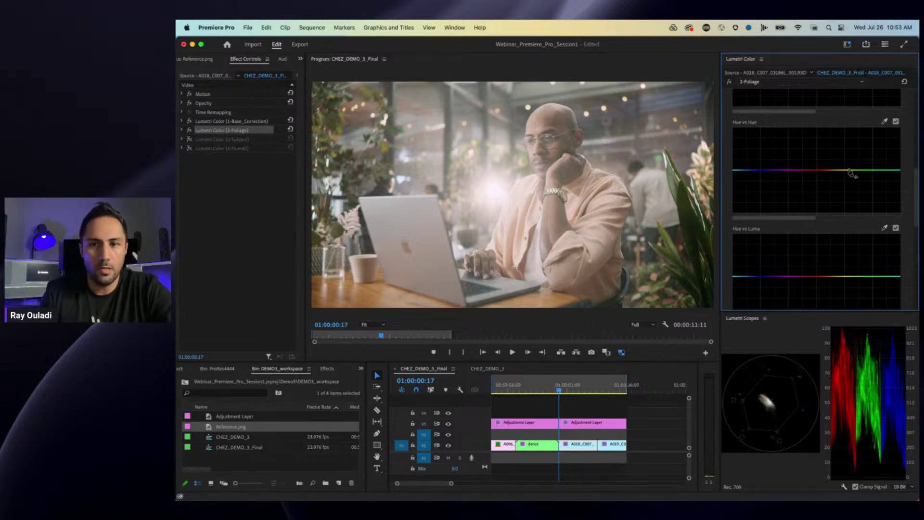
{"action": "left_click", "coordinate": [885, 122]}
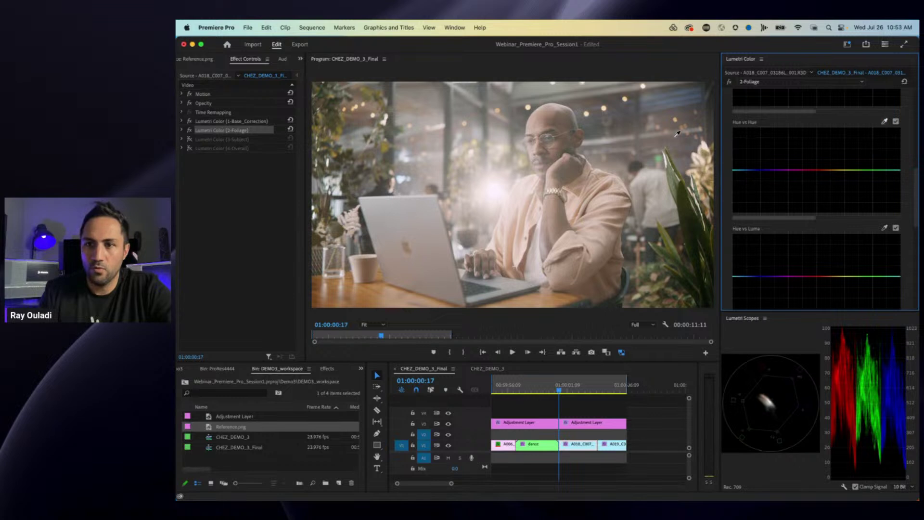
{"action": "left_click", "coordinate": [687, 218]}
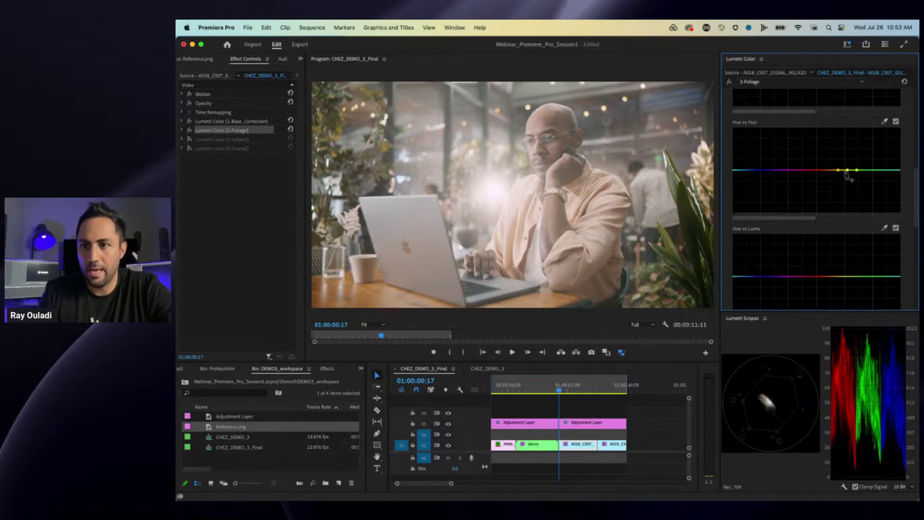
{"action": "mouse_move", "coordinate": [850, 172]}
{"action": "left_mouse_down"}
{"action": "mouse_move", "coordinate": [848, 198]}
{"action": "mouse_move", "coordinate": [848, 184]}
{"action": "mouse_move", "coordinate": [824, 174]}
{"action": "mouse_move", "coordinate": [832, 172]}
{"action": "left_mouse_up"}
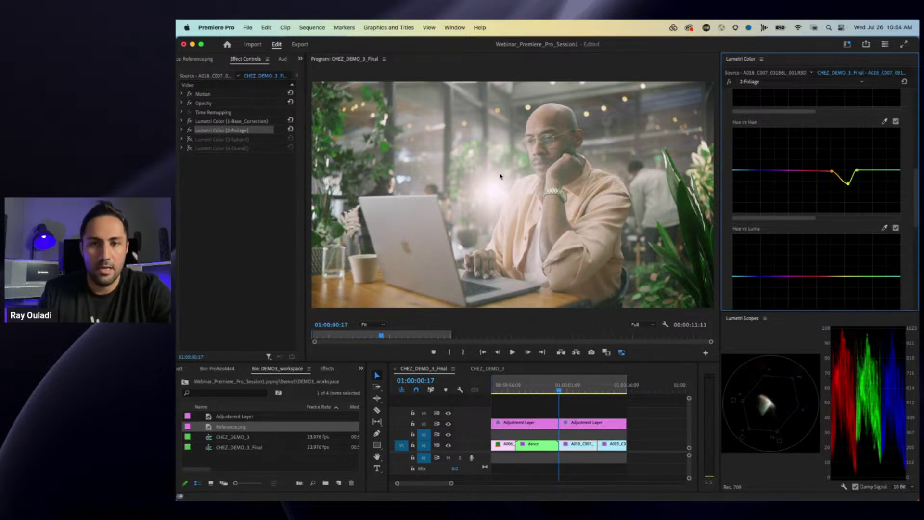
Turn the 3-Subject correction on for the A018 clip and play a short stretch of the shot.
{"action": "key", "text": "space"}
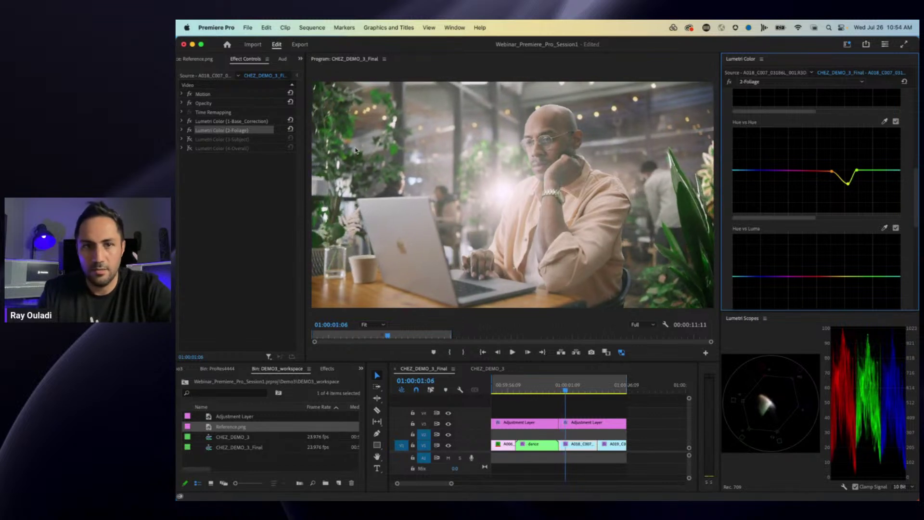
{"action": "left_click", "coordinate": [190, 140]}
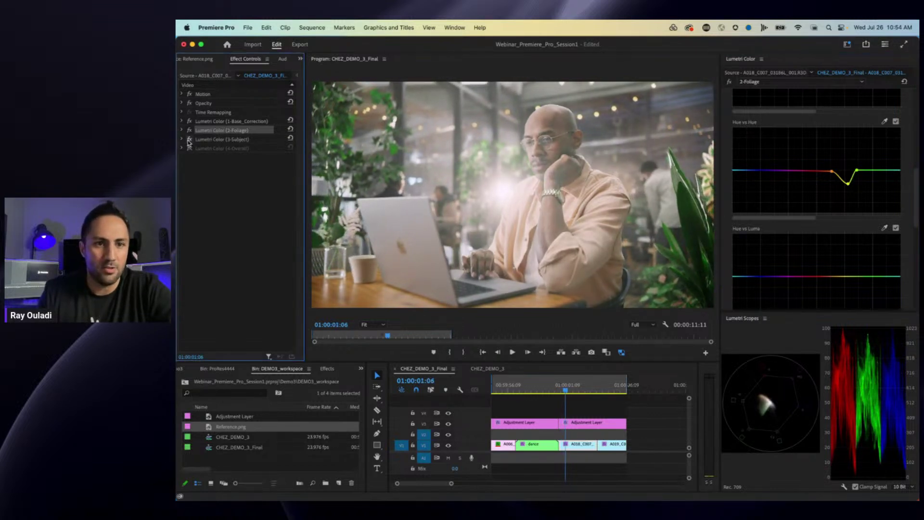
{"action": "left_click", "coordinate": [208, 141]}
{"action": "left_click", "coordinate": [190, 140]}
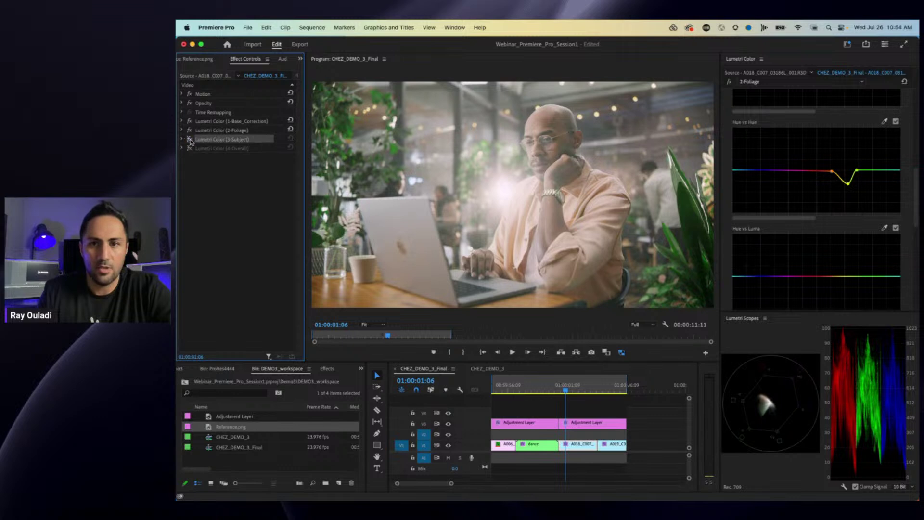
{"action": "left_click", "coordinate": [189, 140]}
{"action": "left_click", "coordinate": [190, 139]}
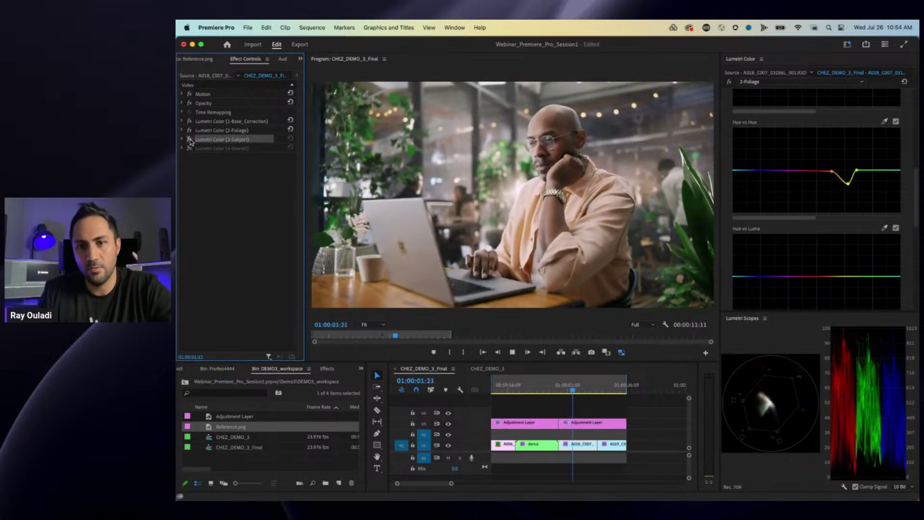
{"action": "key", "text": "space"}
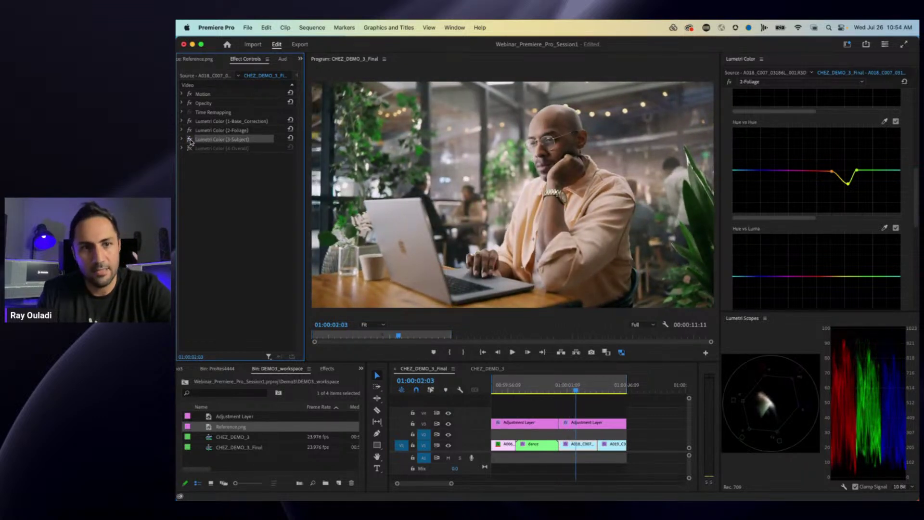
Compare the A018 shot with 3-Subject off and on, leave it on, and turn the 4-Overall correction back on.
{"action": "left_click", "coordinate": [190, 140]}
{"action": "left_click", "coordinate": [190, 139]}
{"action": "left_click", "coordinate": [189, 140]}
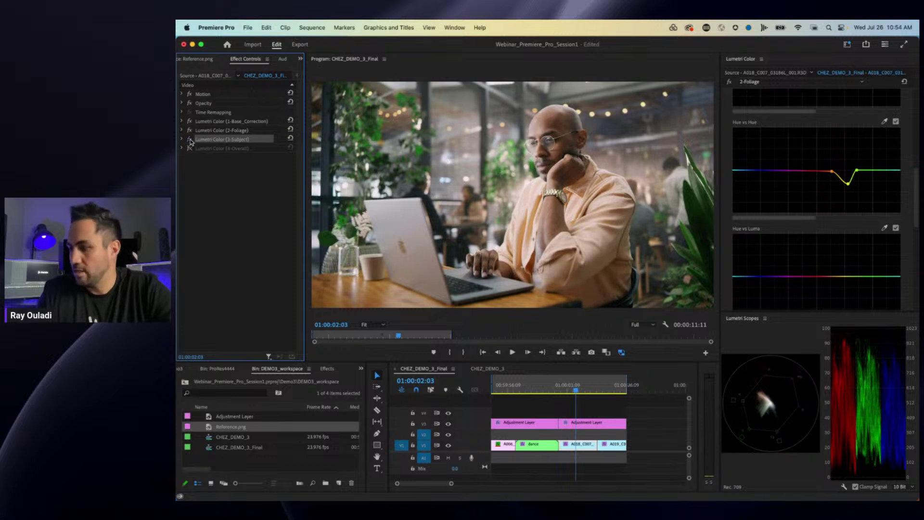
{"action": "left_click", "coordinate": [190, 140]}
{"action": "left_click", "coordinate": [190, 140]}
{"action": "left_click", "coordinate": [190, 139]}
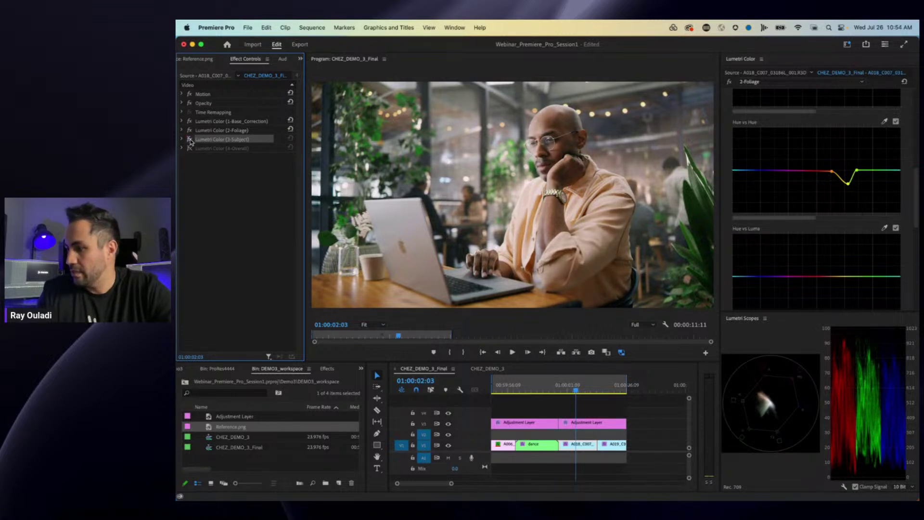
{"action": "left_click", "coordinate": [190, 140]}
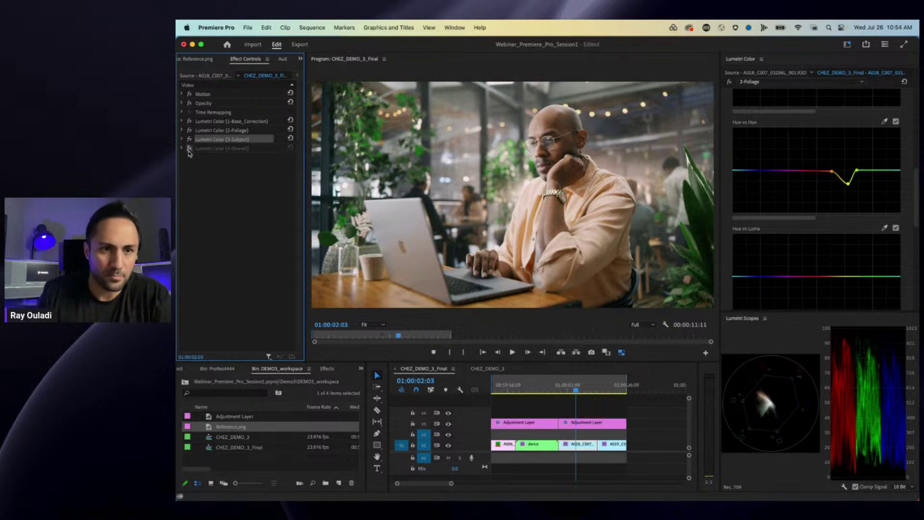
{"action": "left_click", "coordinate": [189, 149]}
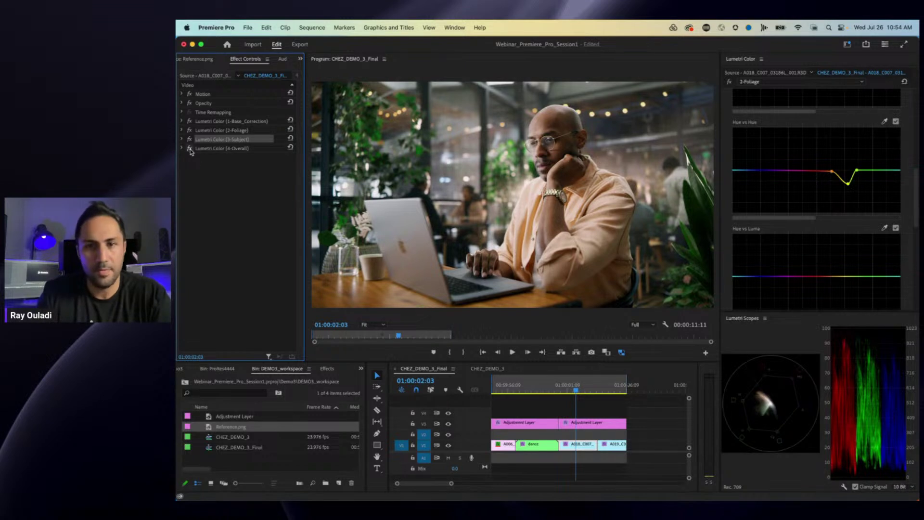
On the A019 hands clip, compare the shot with 3-Hand off and on and inspect that correction's mask.
{"action": "left_click", "coordinate": [606, 389]}
{"action": "left_click_drag", "start_coordinate": [606, 389], "coordinate": [607, 389]}
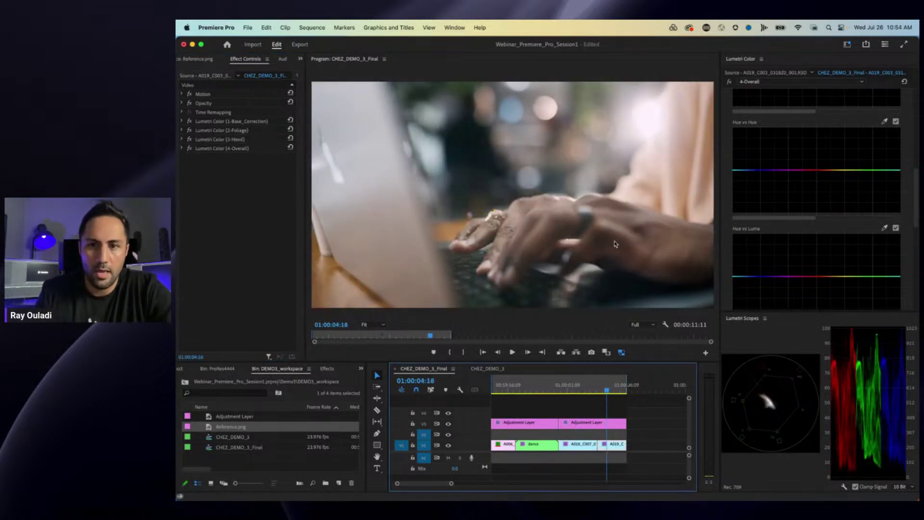
{"action": "left_click", "coordinate": [189, 140]}
{"action": "left_click", "coordinate": [189, 140]}
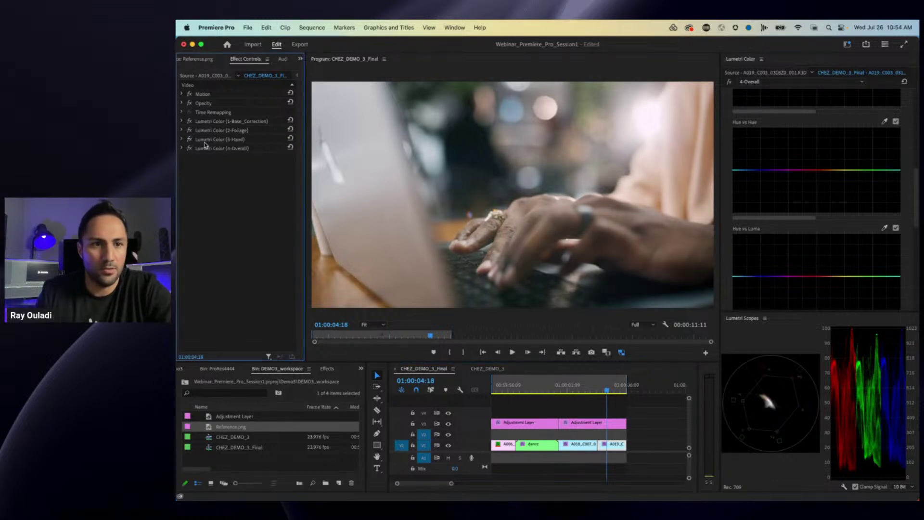
{"action": "left_click", "coordinate": [180, 140]}
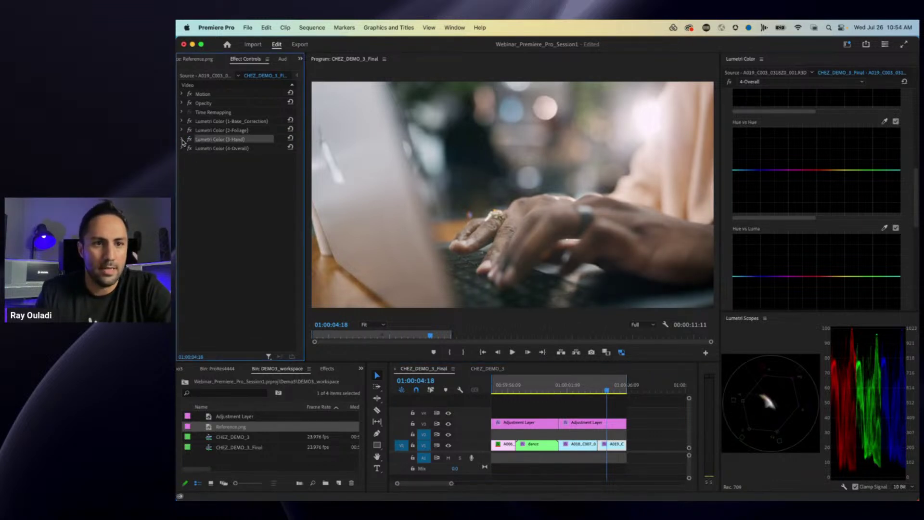
{"action": "left_click", "coordinate": [182, 140]}
{"action": "left_click", "coordinate": [209, 157]}
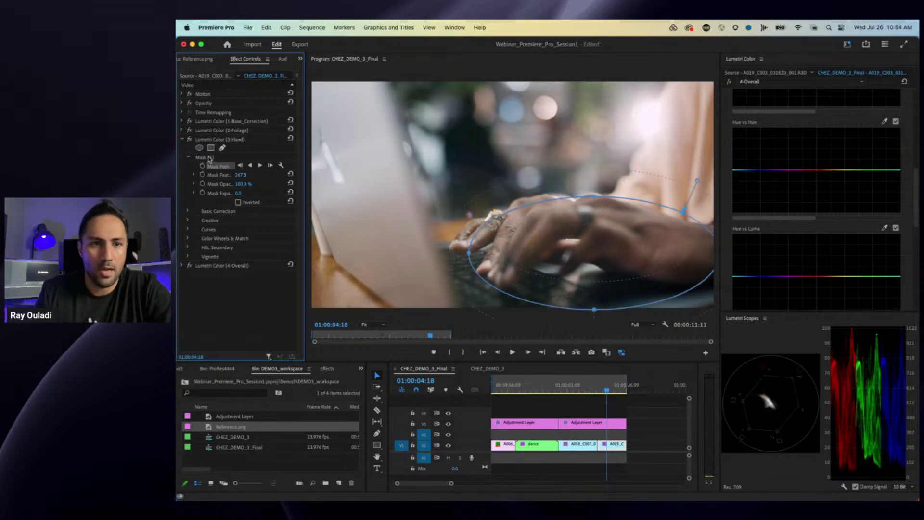
{"action": "left_click", "coordinate": [184, 140]}
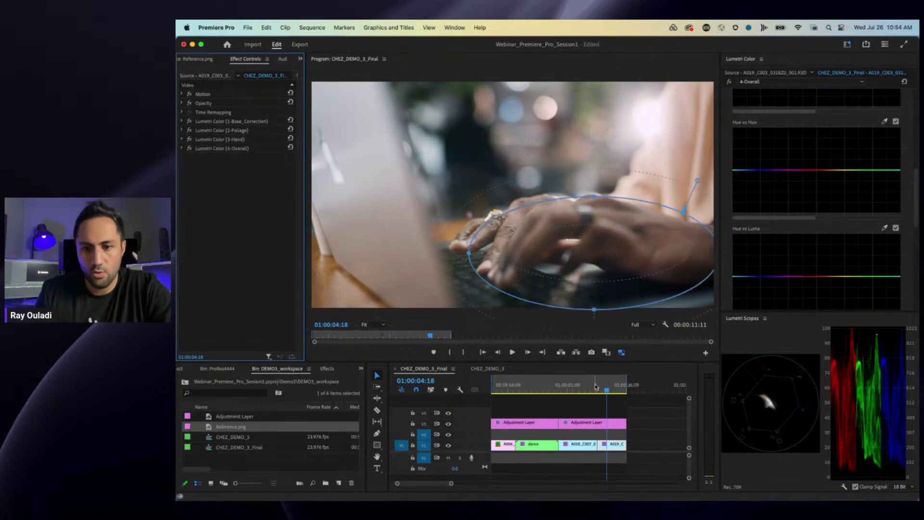
Jump between the A018 and A019 shots in the sequence to compare their finished grades.
{"action": "left_click", "coordinate": [574, 388]}
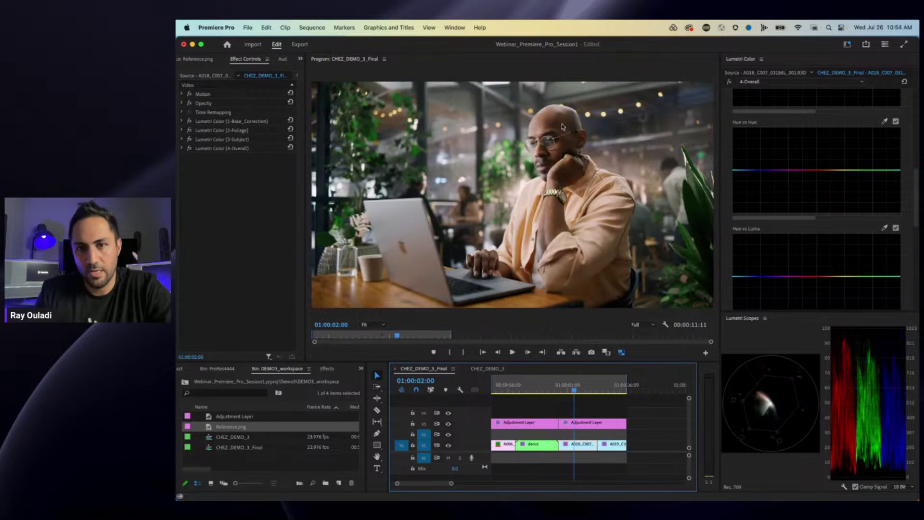
{"action": "left_click", "coordinate": [606, 388]}
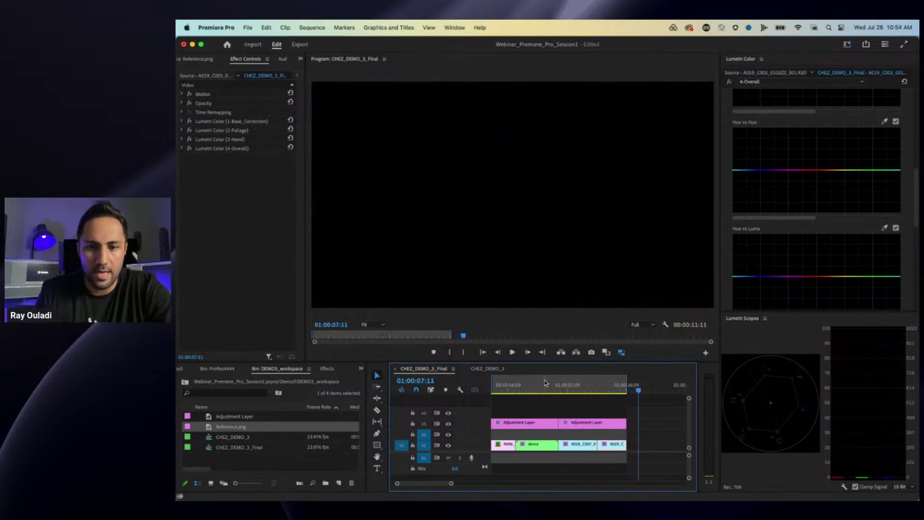
{"action": "left_click", "coordinate": [573, 388]}
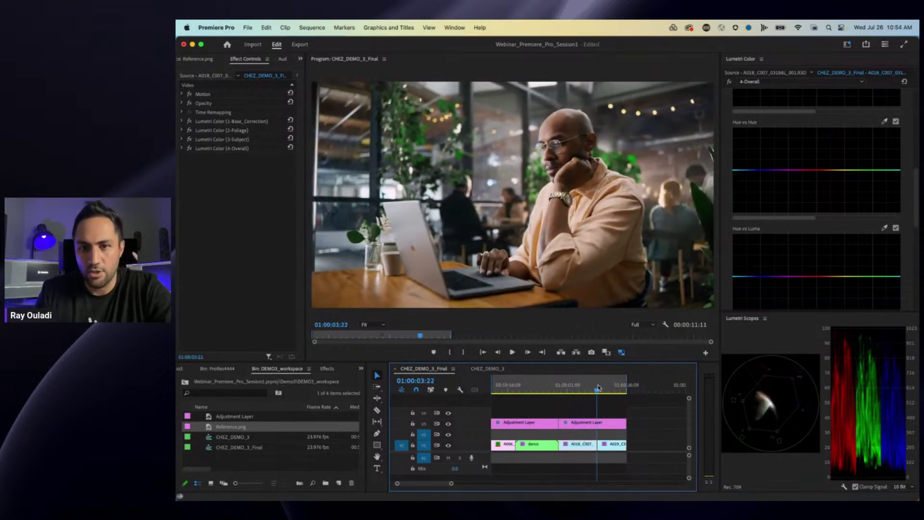
Play CHEZ_DEMO_3_Final from its start with the program view maximized, restore the layout and return to the first frame.
{"action": "left_click", "coordinate": [494, 388]}
{"action": "left_click_drag", "start_coordinate": [494, 387], "coordinate": [493, 387]}
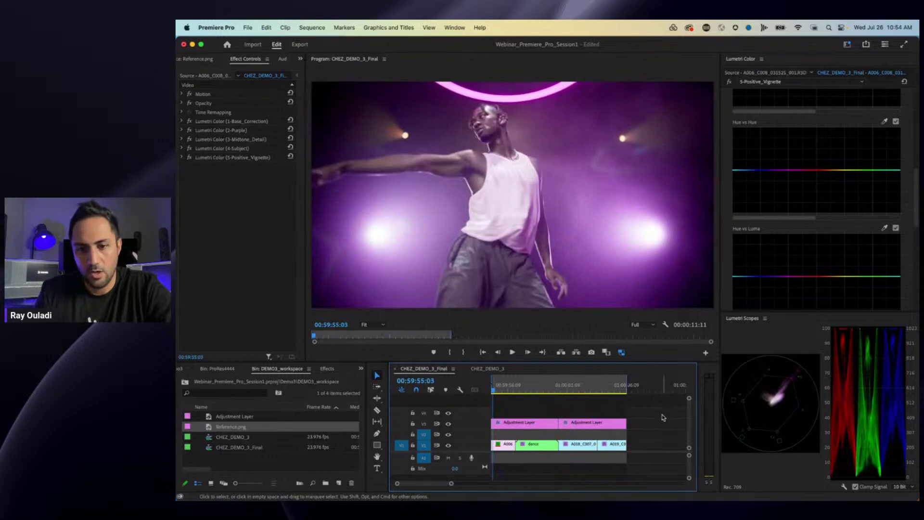
{"action": "key", "text": "space"}
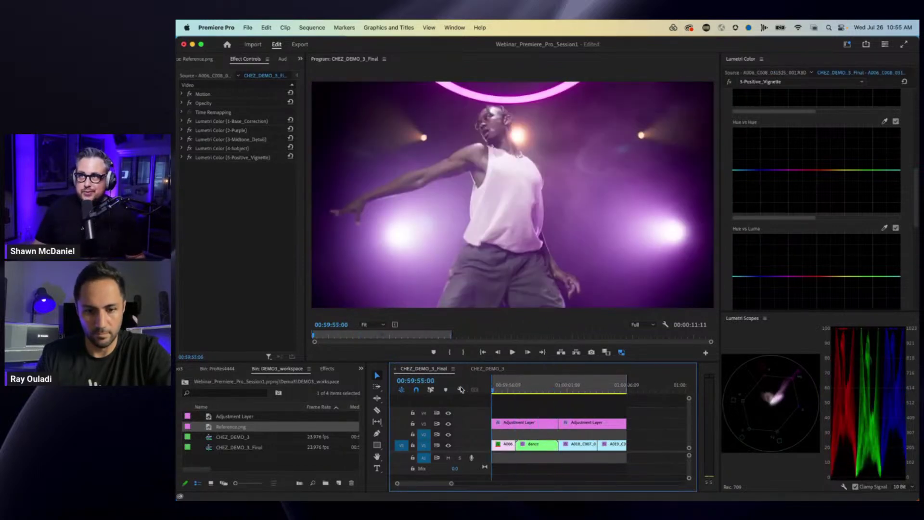
{"action": "key", "text": "Home"}
{"action": "key", "text": "grave"}
{"action": "key", "text": "grave"}
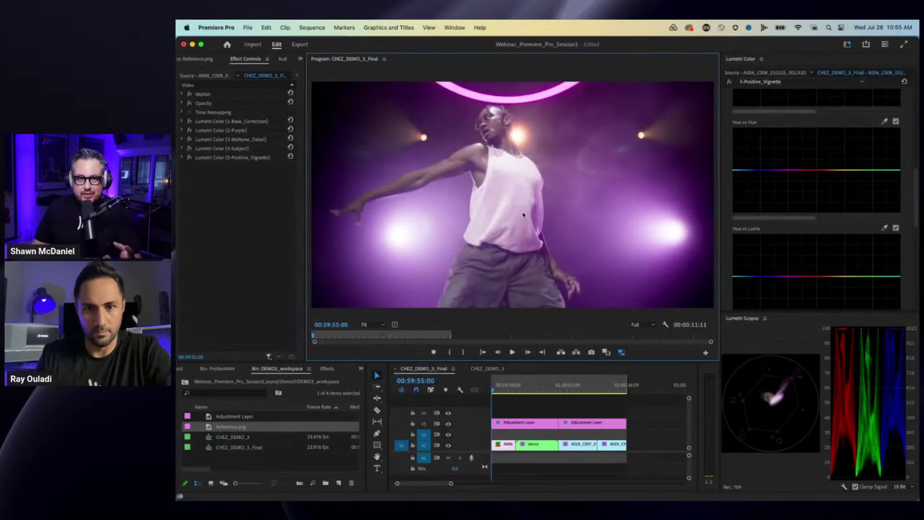
{"action": "key", "text": "grave"}
{"action": "key", "text": "space"}
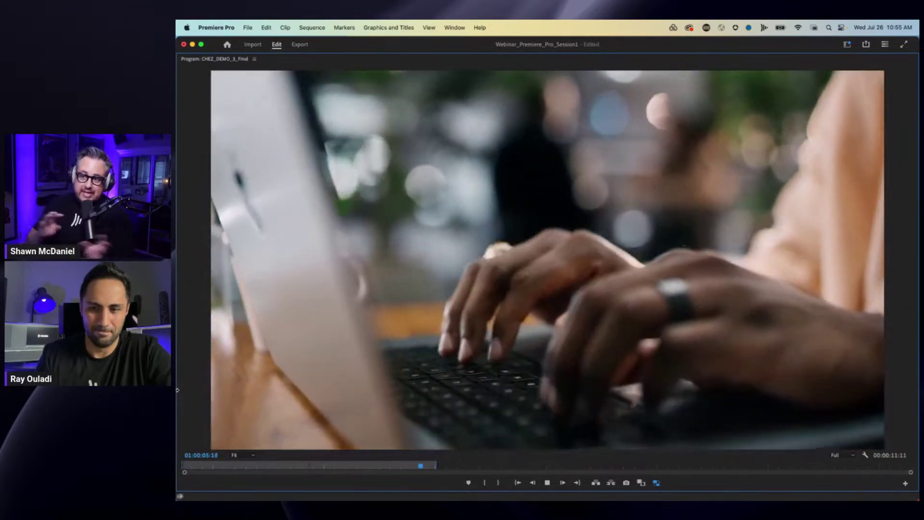
{"action": "key", "text": "space"}
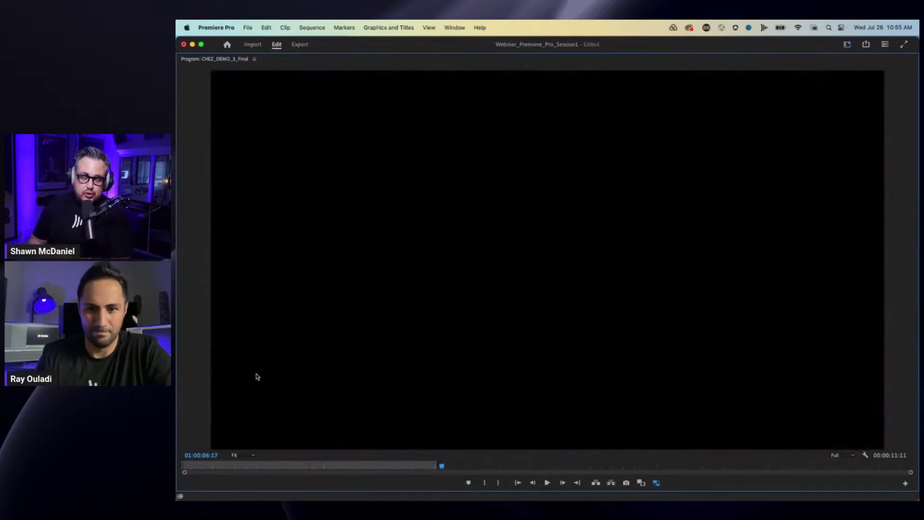
{"action": "key", "text": "grave"}
{"action": "key", "text": "Home"}
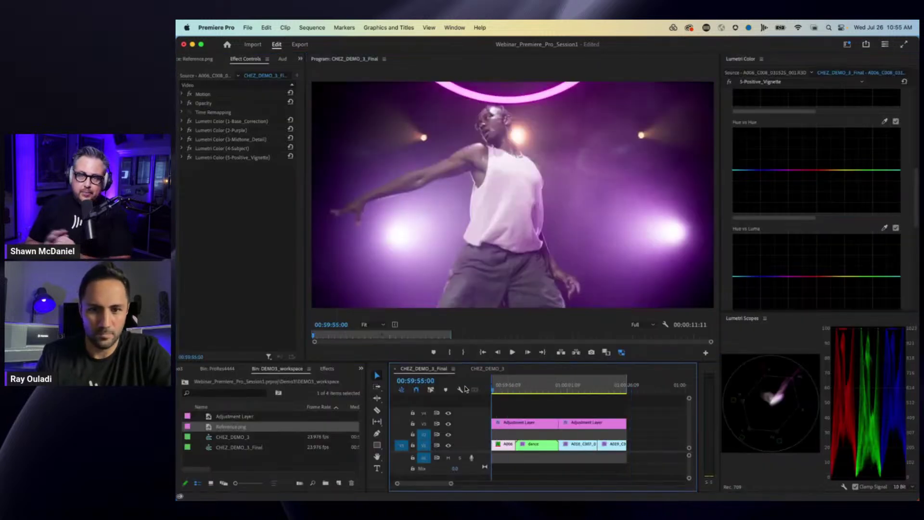
Switch to the StreamYard broadcast in Chrome to check the private chat, and return to Premiere Pro.
{"action": "key", "text": "super+Tab"}
{"action": "key", "text": "super+Tab"}
{"action": "key", "text": "super+Tab"}
{"action": "key", "text": "Tab"}
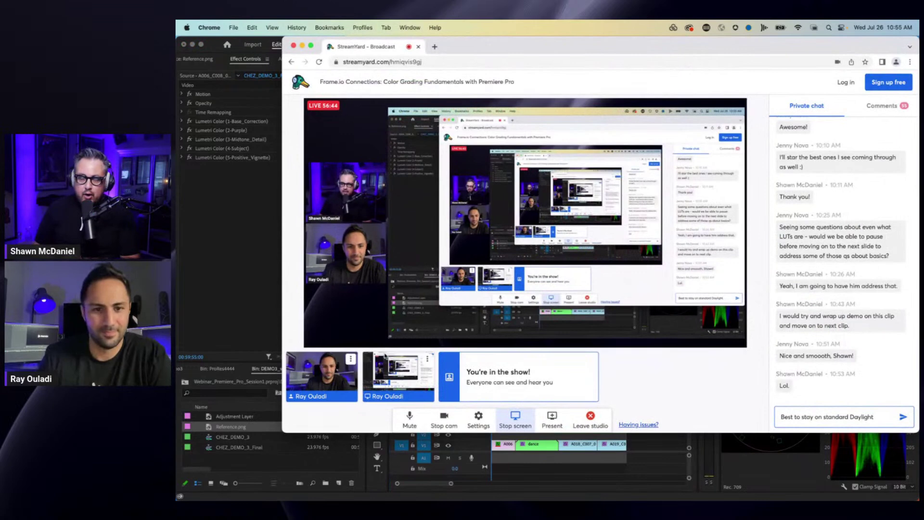
{"action": "key", "text": "super+Tab"}
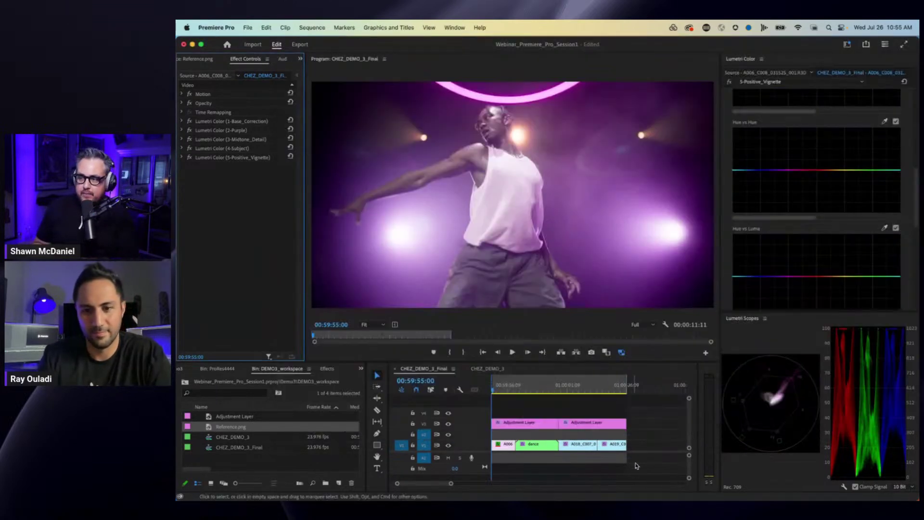